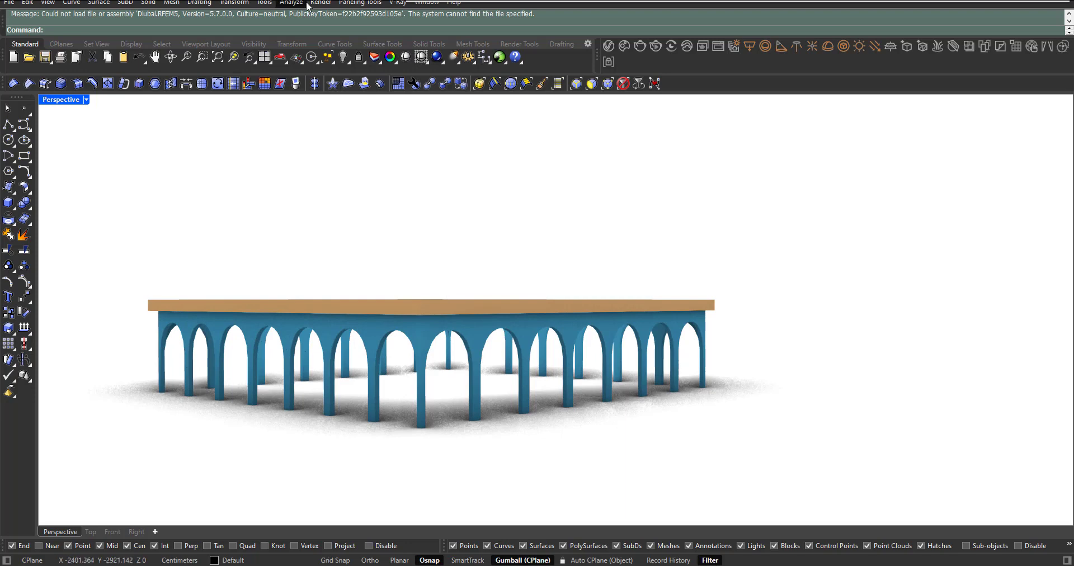
Dock Rhino on the left half, with the 'arcade structure' Grasshopper definition filling the right half.
key("super+Left")
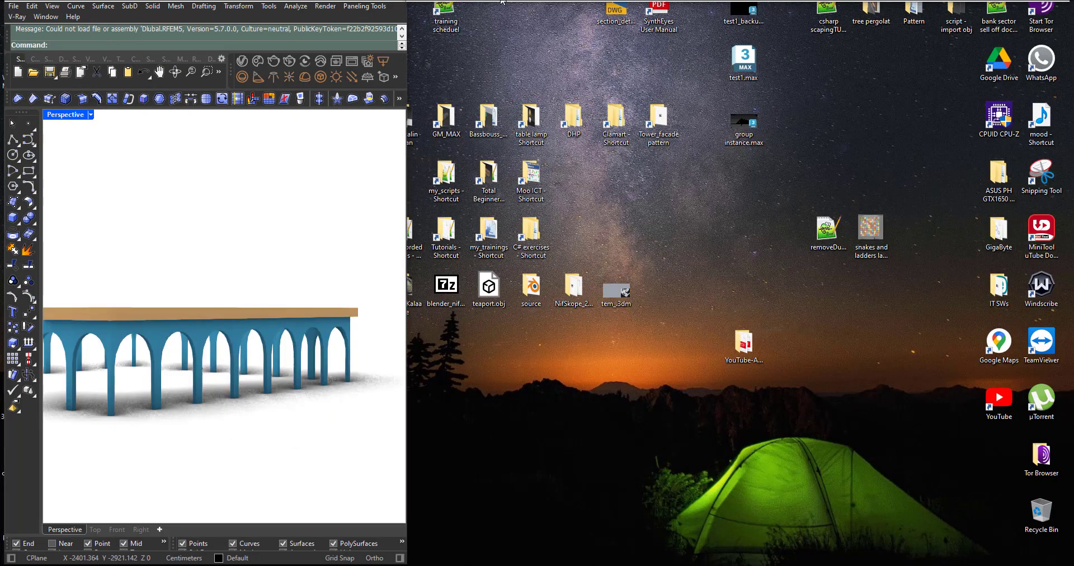
key("alt+Tab")
right_click_drag(260, 383, 209, 375)
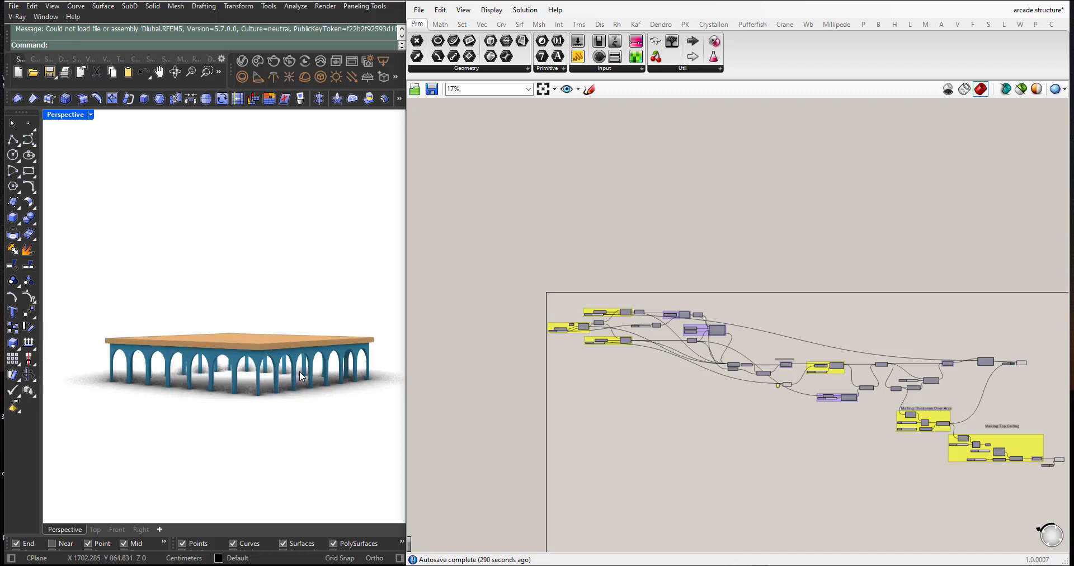
Zoom in on the arches and the Base Vertical Line, Bottom Line and Top Line groups.
scroll(283, 378, "up", 2)
right_click_drag(284, 376, 236, 335)
scroll(226, 376, "up", 3)
scroll(572, 333, "up", 5)
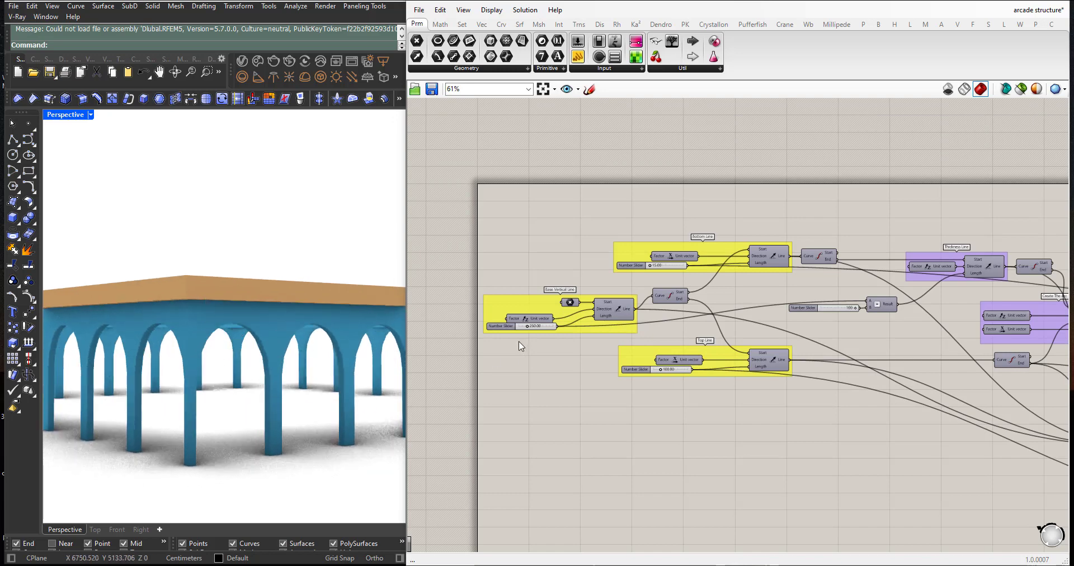
Try a shorter Base Vertical Line column height, then undo it back to 250.
scroll(520, 346, "up", 4)
left_click_drag(552, 320, 558, 320)
scroll(364, 347, "down", 5)
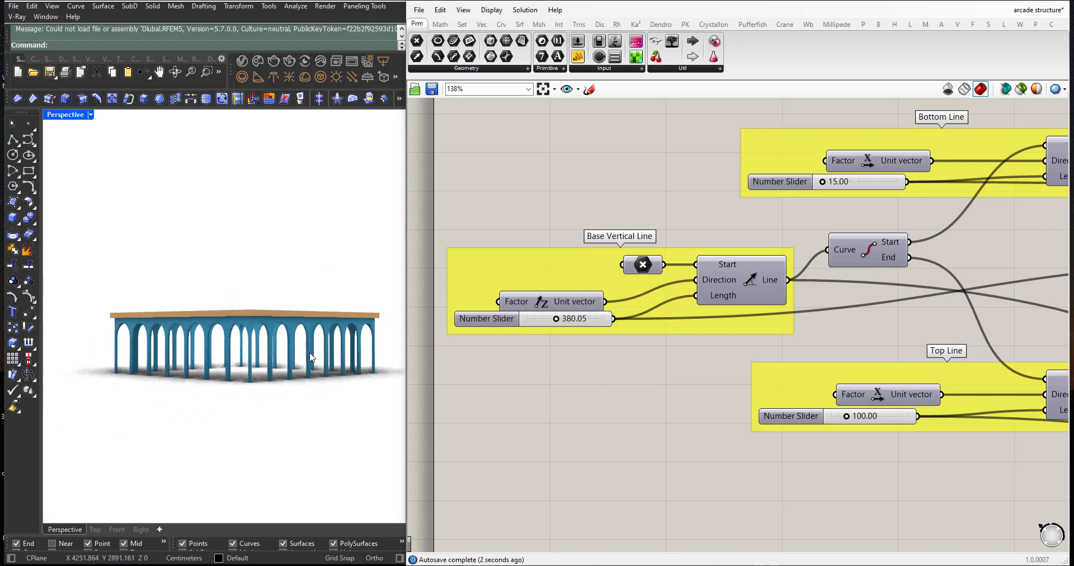
scroll(312, 357, "up", 2)
mouse_move(558, 321)
left_mouse_down()
mouse_move(548, 319)
mouse_move(558, 320)
left_mouse_up()
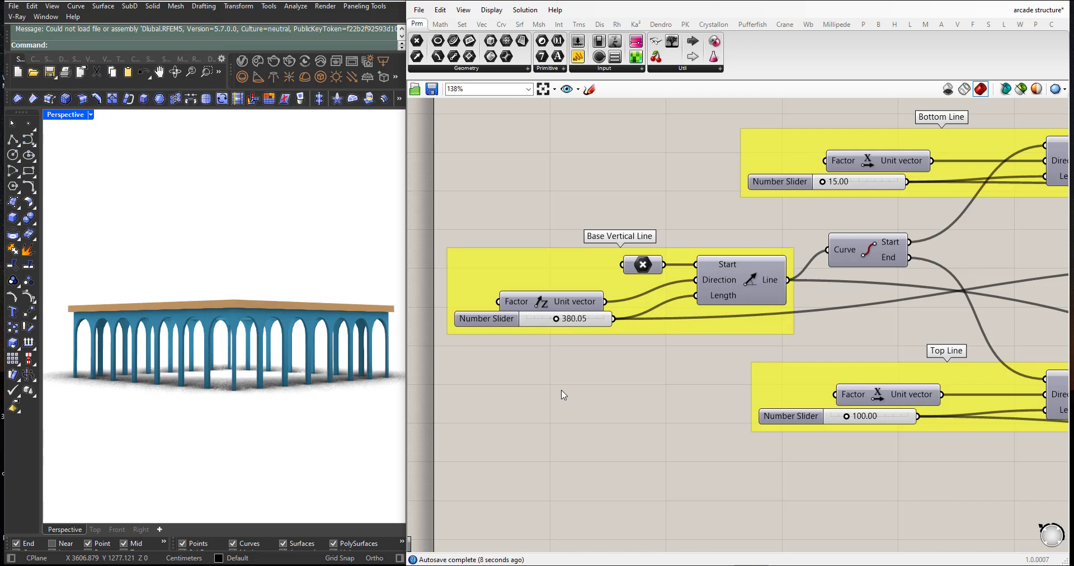
key("ctrl+z")
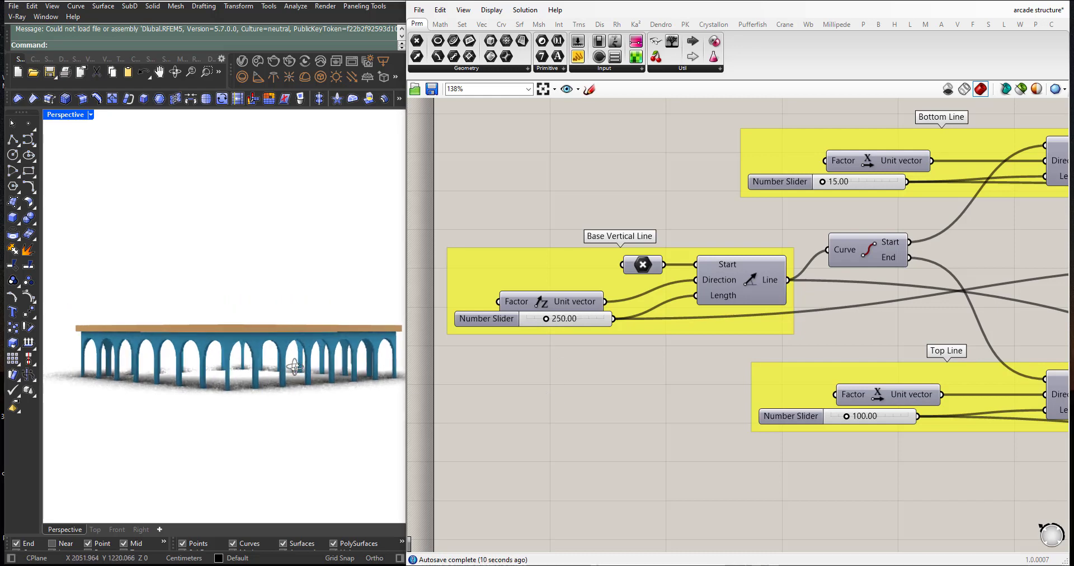
From a corner view, drag the Bottom Line column width slider down to 5.79.
scroll(538, 362, "down", 1)
right_click_drag(272, 363, 151, 411)
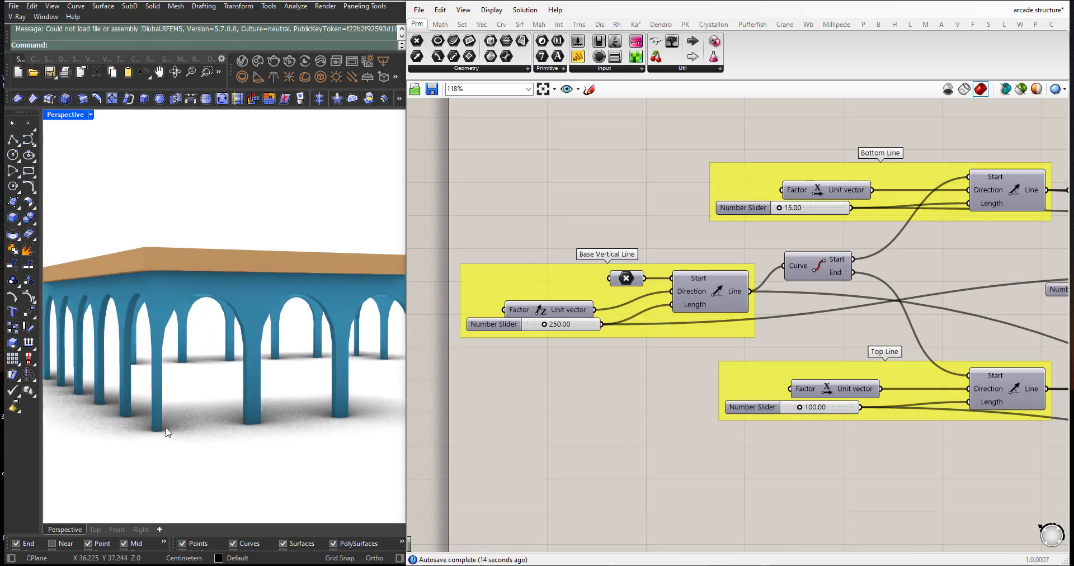
scroll(498, 358, "down", 2)
scroll(715, 269, "up", 4)
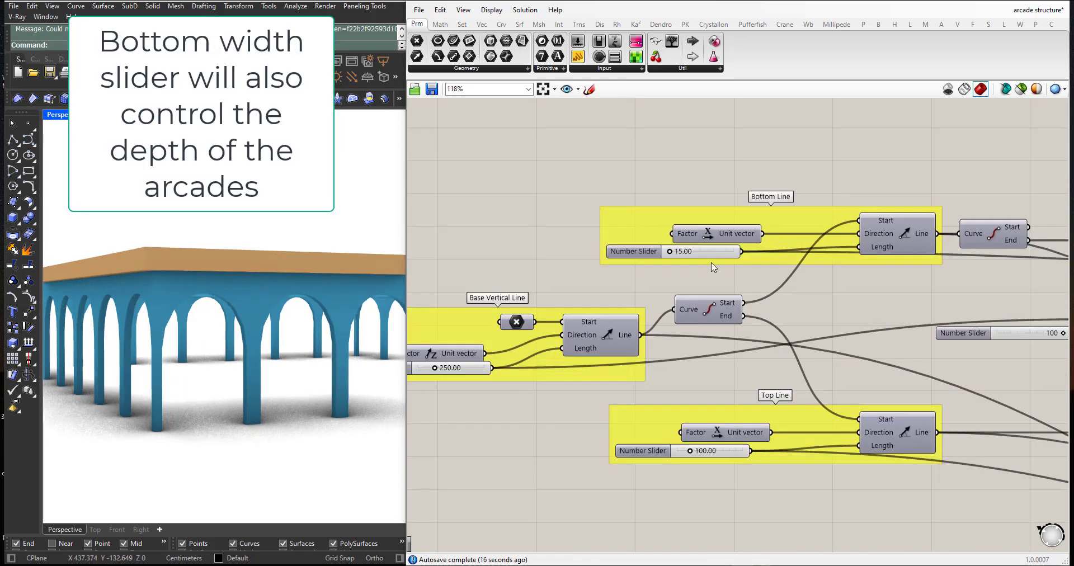
left_click_drag(659, 246, 657, 247)
Undo the Bottom Line width back to 15.00.
key("ctrl+z")
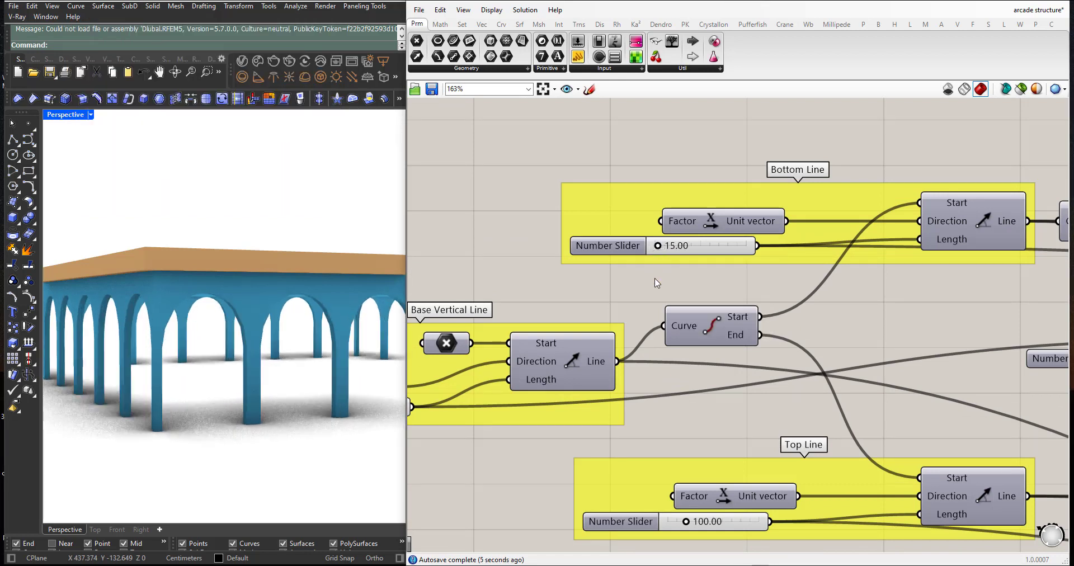
scroll(578, 337, "down", 5)
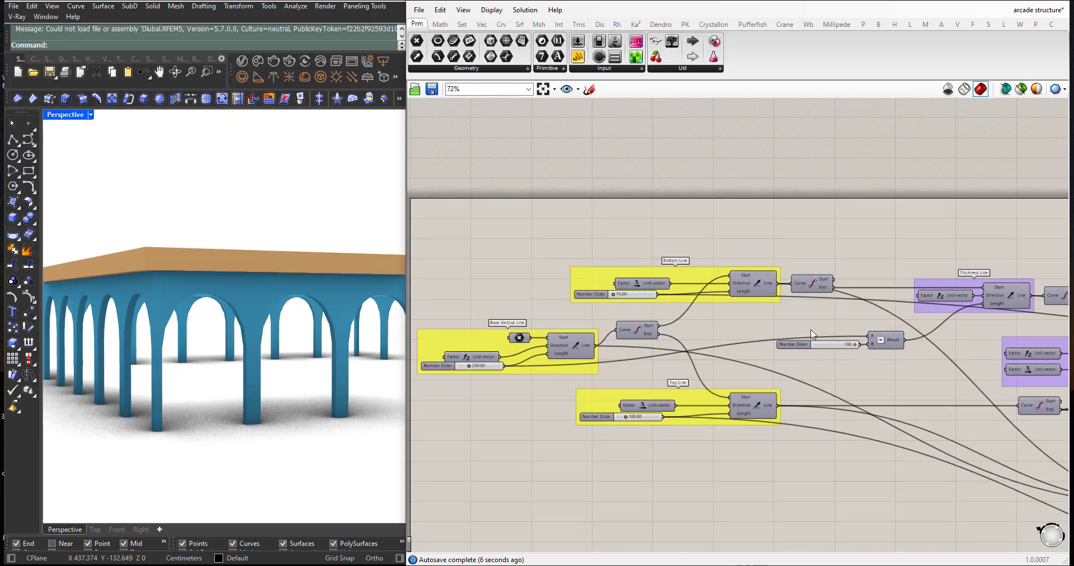
scroll(880, 325, "up", 4)
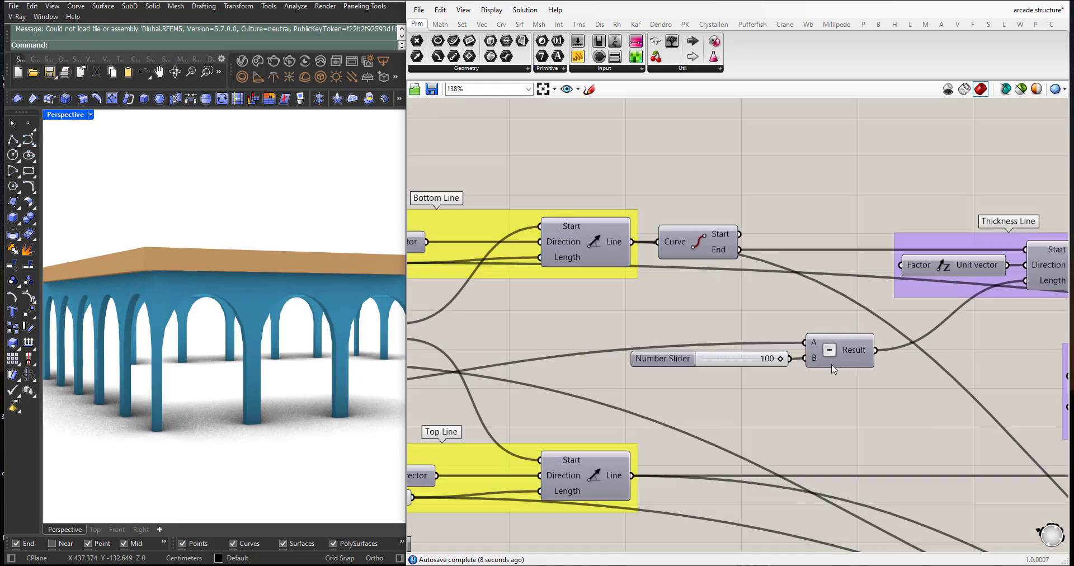
scroll(240, 374, "up", 2)
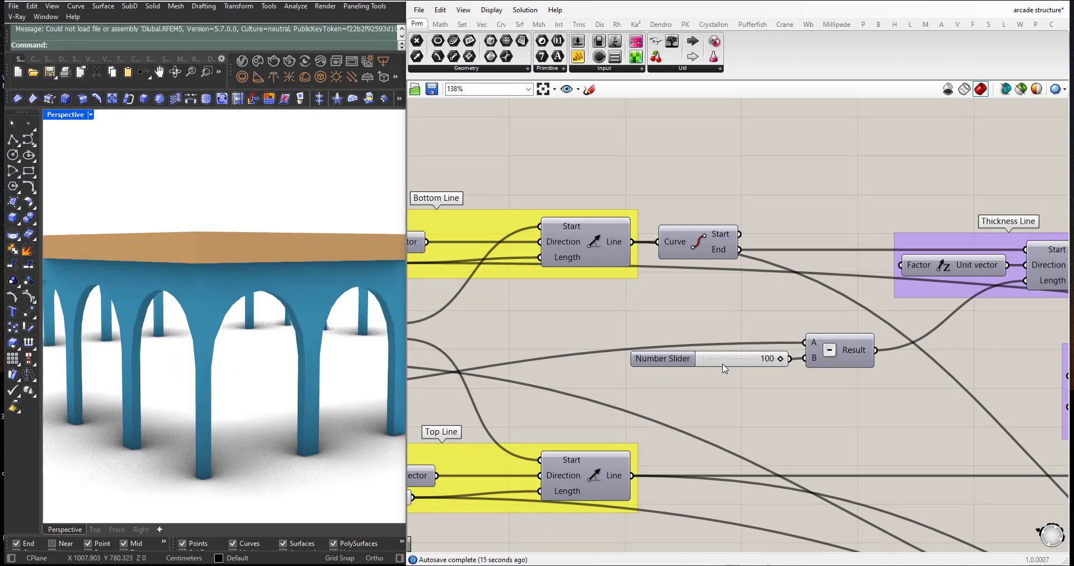
Lower the Number Slider subtracted for arch thickness from 100 to 90.
left_click(781, 360)
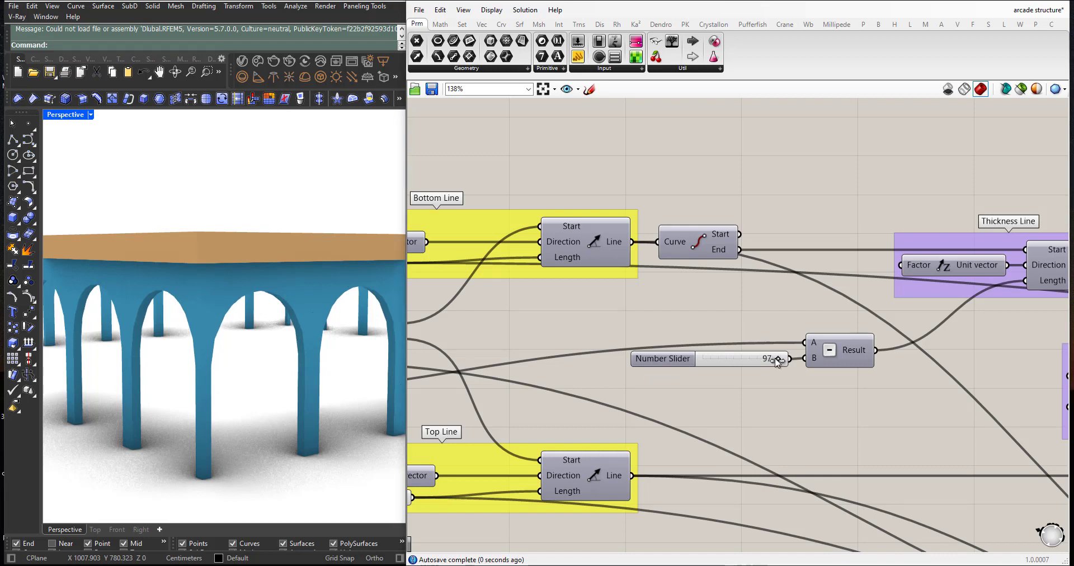
mouse_move(776, 361)
left_mouse_down()
mouse_move(738, 359)
mouse_move(774, 358)
mouse_move(782, 348)
mouse_move(762, 348)
mouse_move(773, 348)
left_mouse_up()
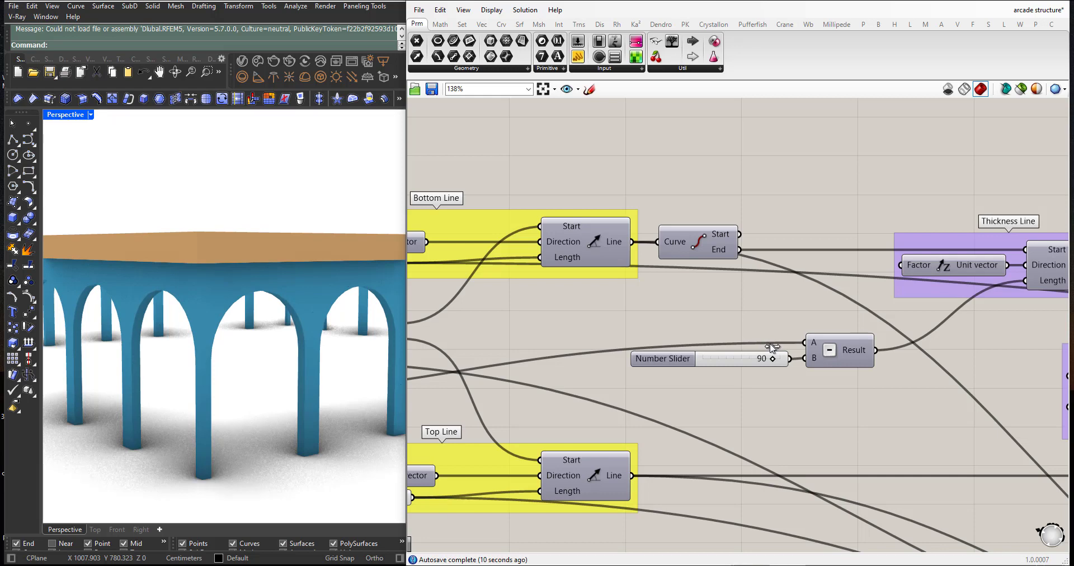
scroll(636, 364, "down", 10)
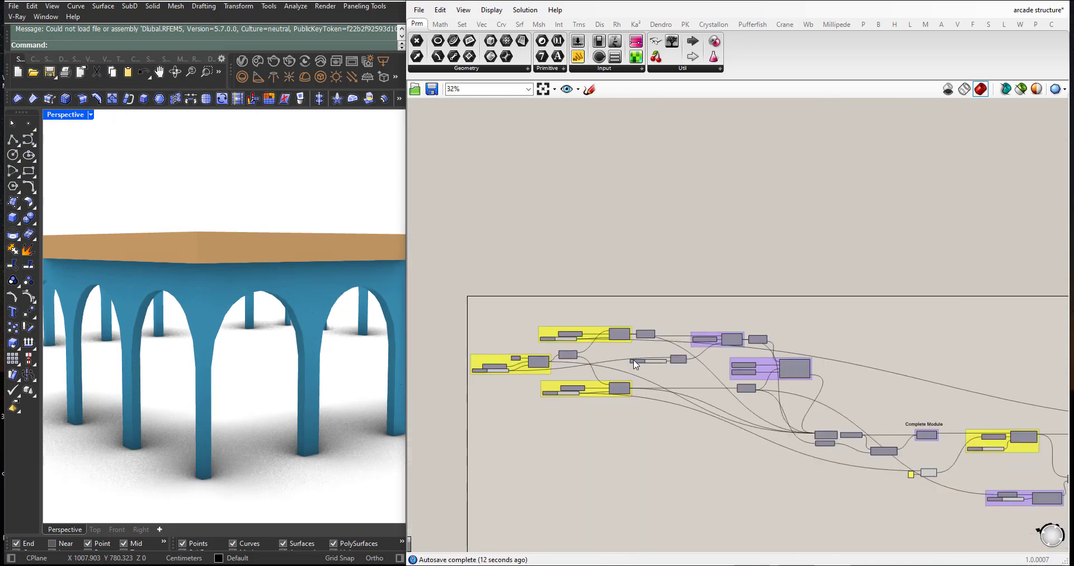
Raise the Top Line slider from 100.00 to 155.25 and orbit to check the wider arches.
scroll(592, 414, "up", 3)
scroll(295, 371, "up", 4)
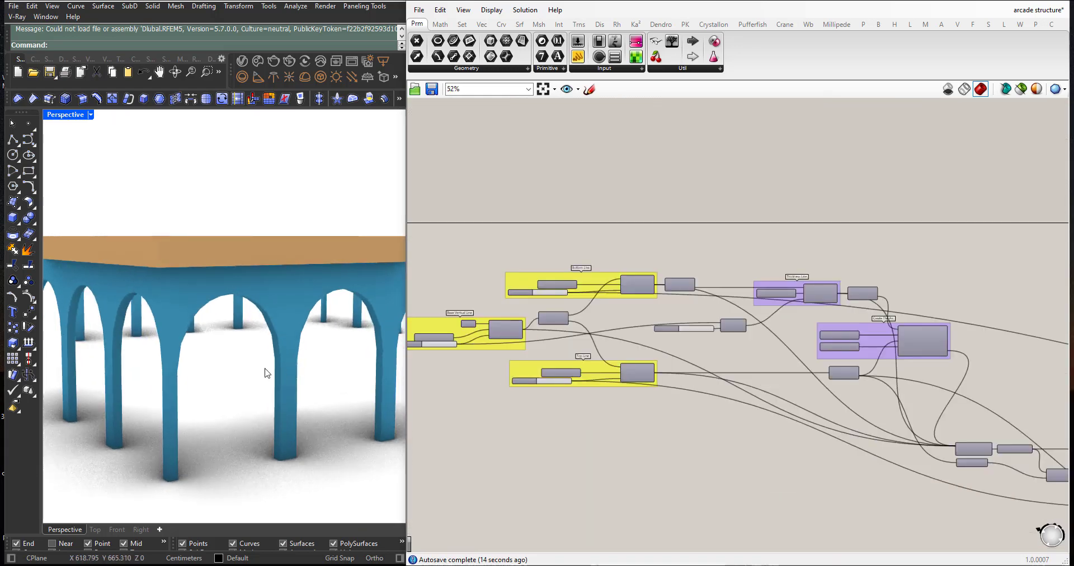
scroll(232, 358, "down", 5)
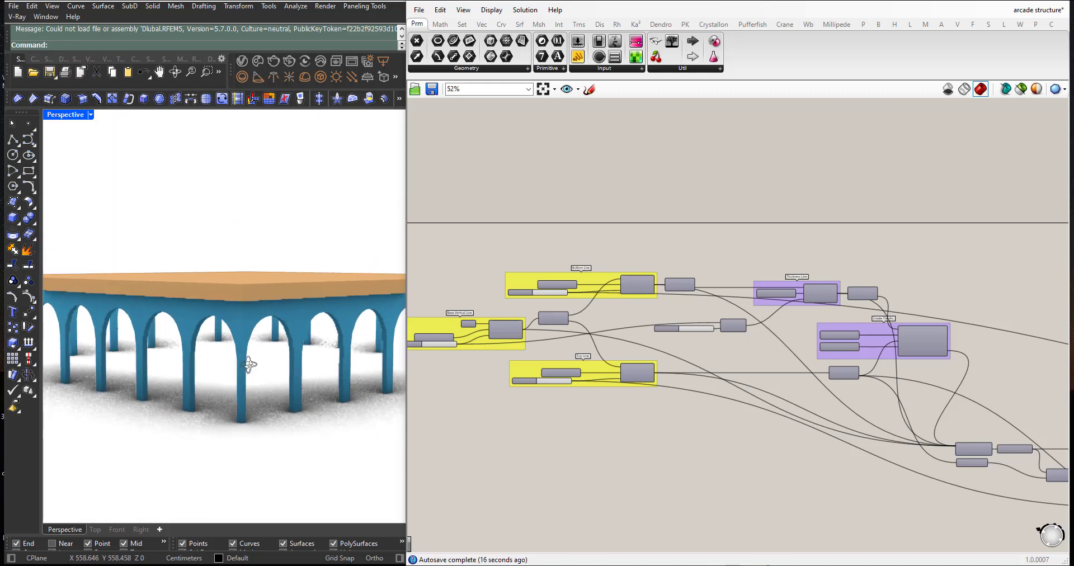
right_click_drag(282, 343, 245, 340)
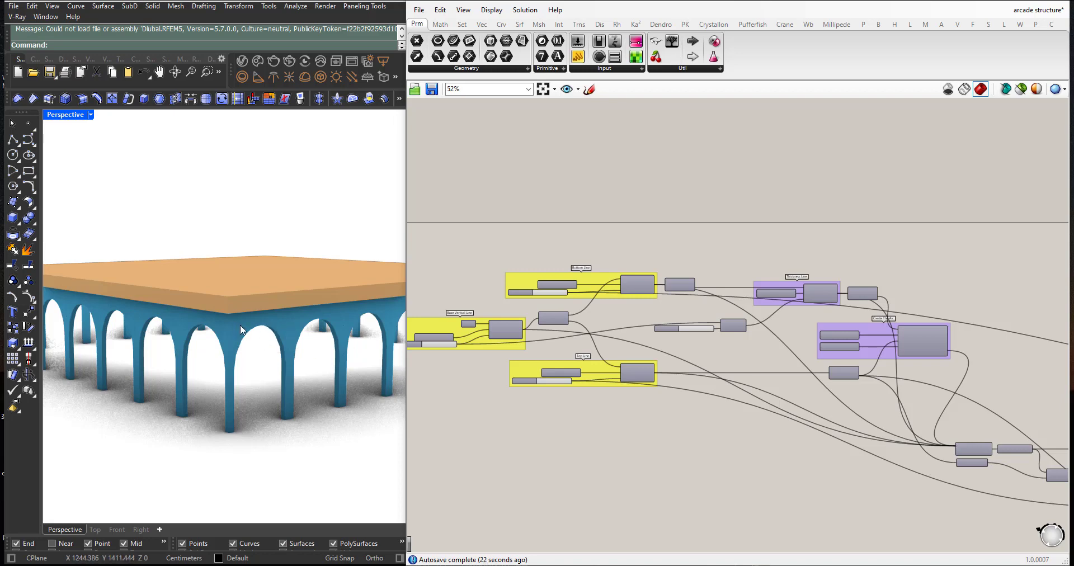
scroll(520, 383, "up", 4)
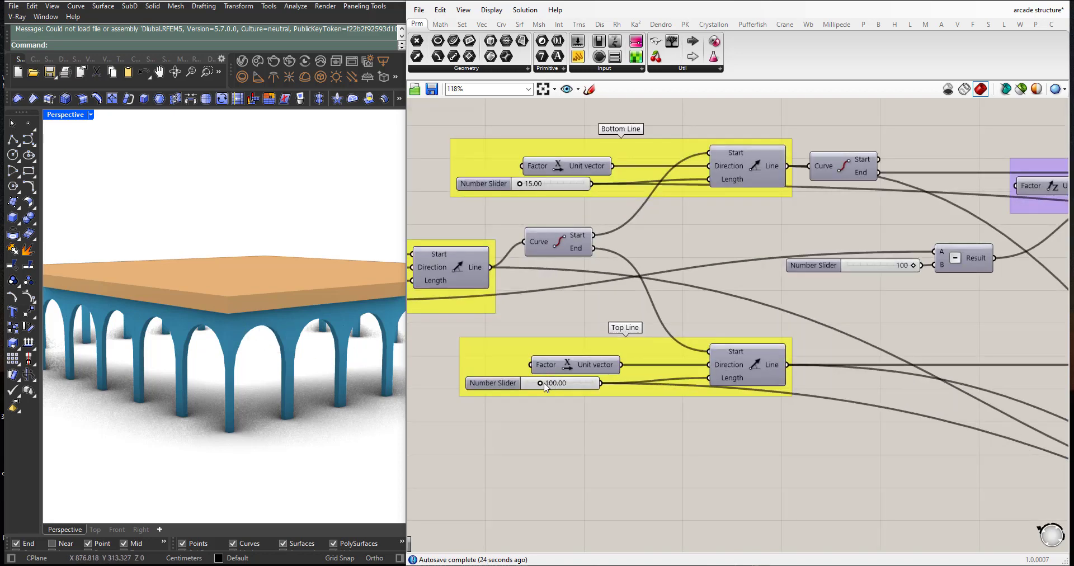
left_click_drag(543, 386, 551, 387)
scroll(279, 369, "down", 3)
right_click_drag(252, 372, 280, 365)
scroll(554, 356, "down", 6)
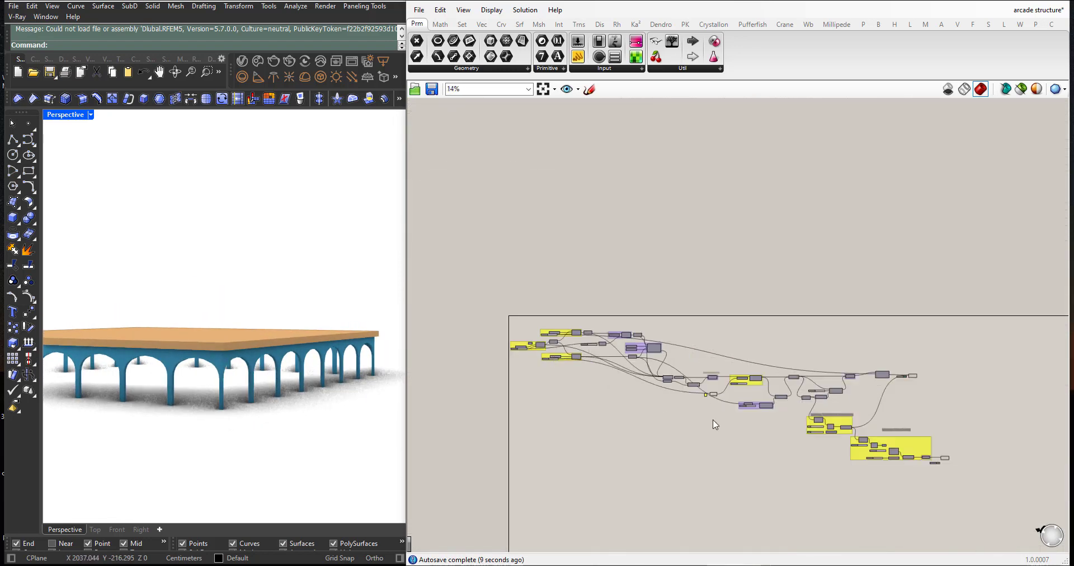
scroll(652, 312, "up", 4)
scroll(651, 312, "up", 3)
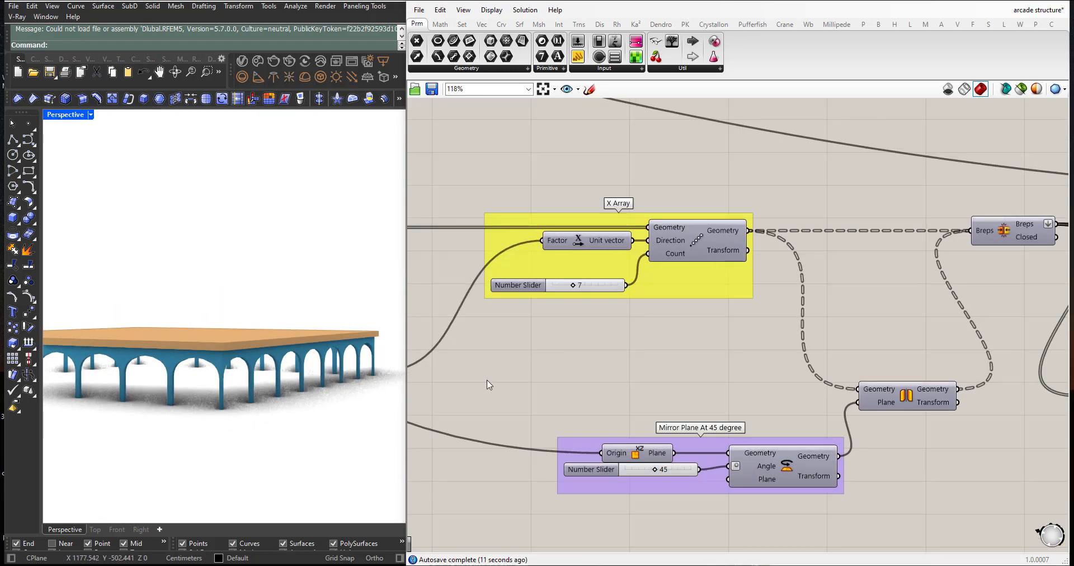
right_click_drag(490, 371, 513, 373)
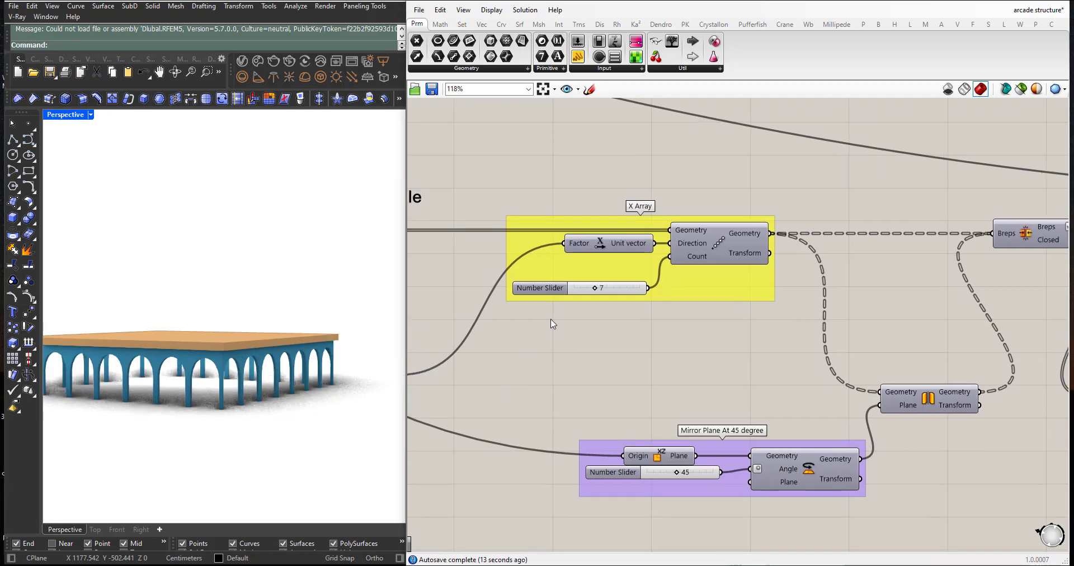
scroll(586, 332, "down", 3)
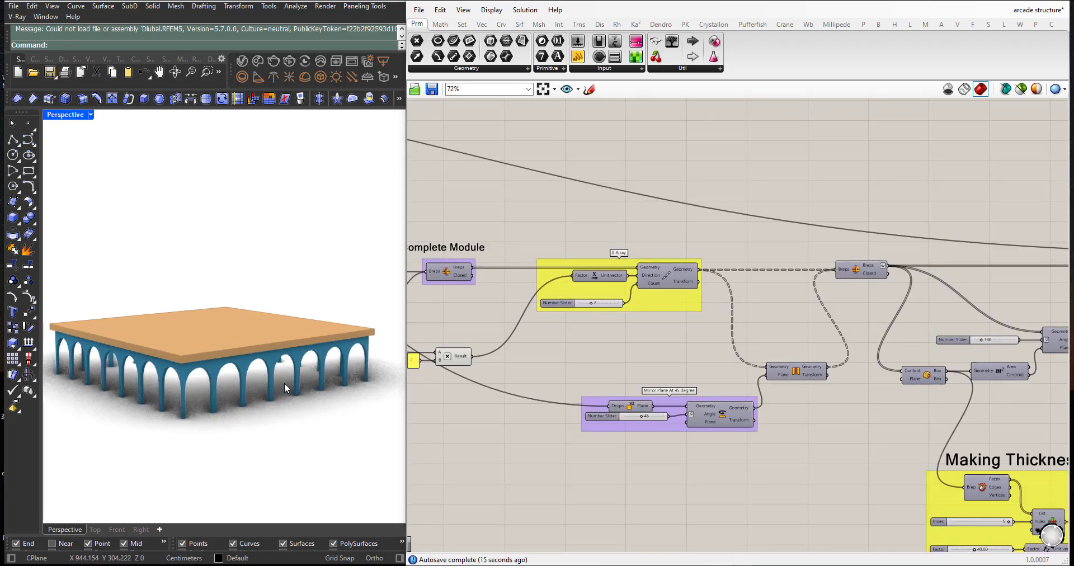
scroll(570, 307, "up", 3)
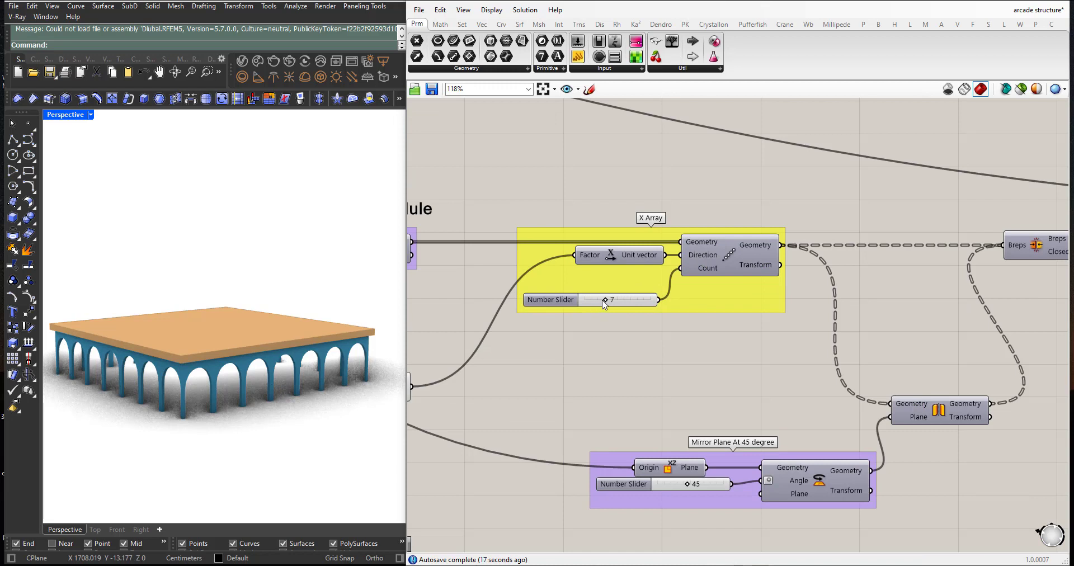
mouse_move(609, 303)
left_mouse_down()
mouse_move(621, 299)
mouse_move(608, 299)
left_mouse_up()
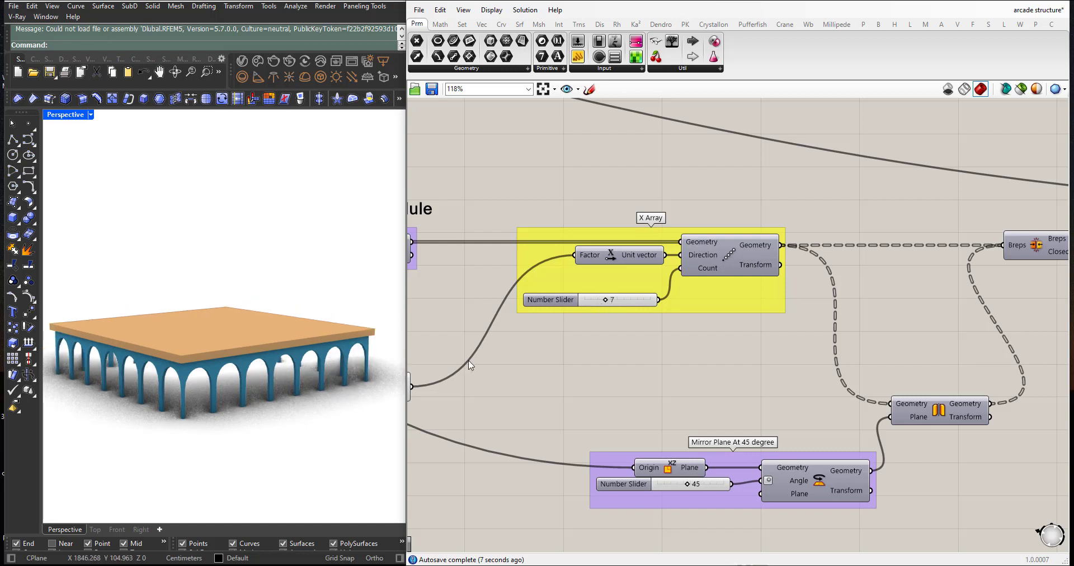
scroll(470, 364, "down", 5)
scroll(640, 365, "up", 4)
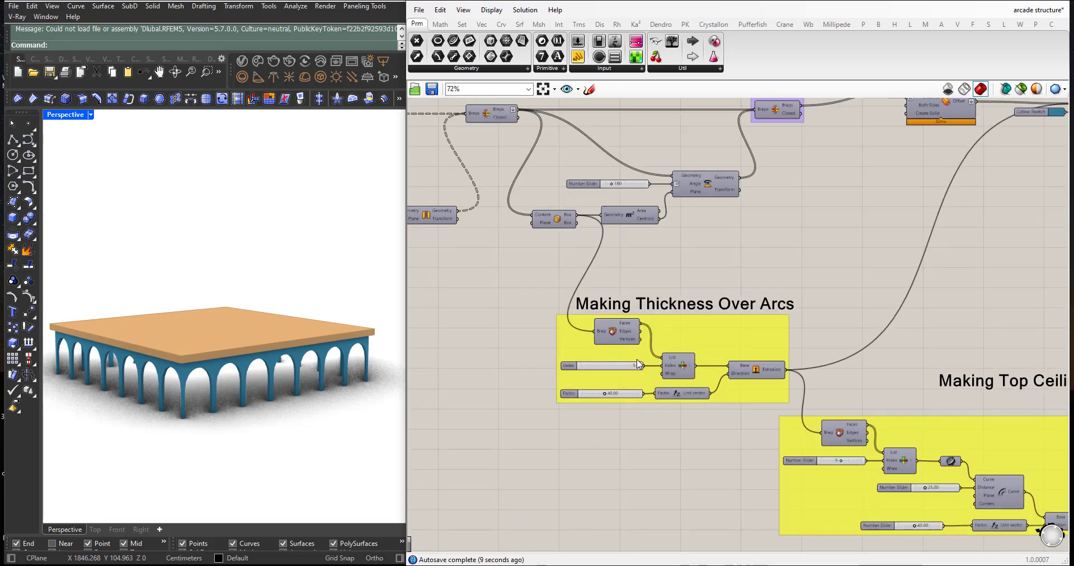
scroll(639, 364, "up", 4)
scroll(188, 373, "up", 4)
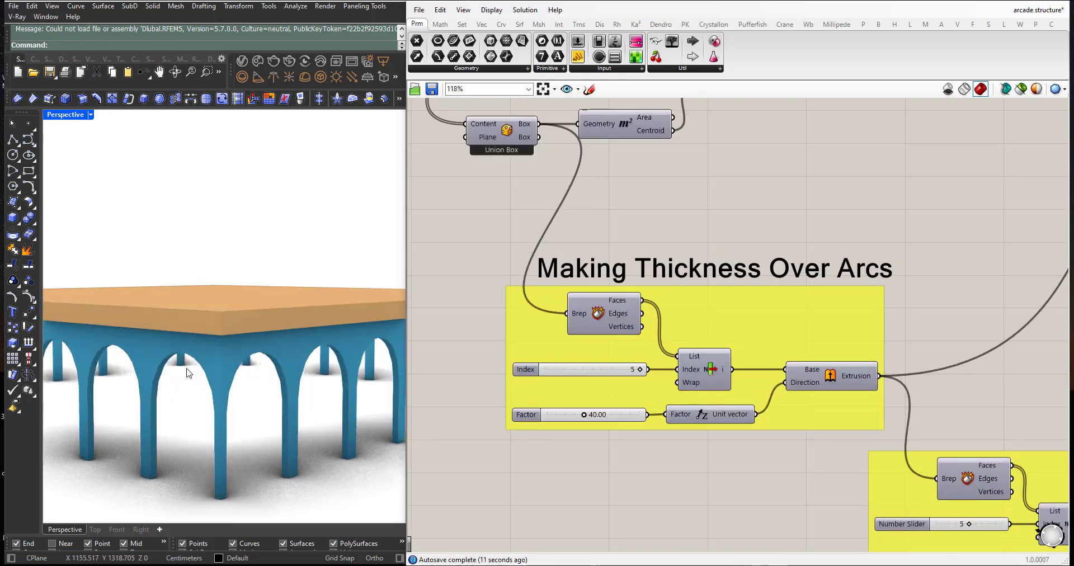
scroll(251, 369, "up", 8)
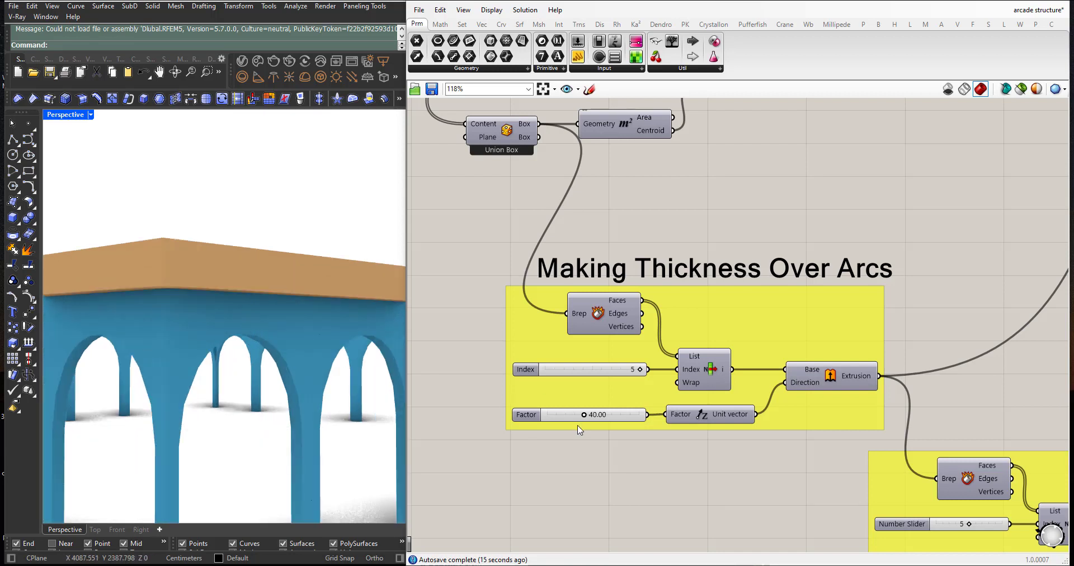
scroll(579, 430, "up", 1)
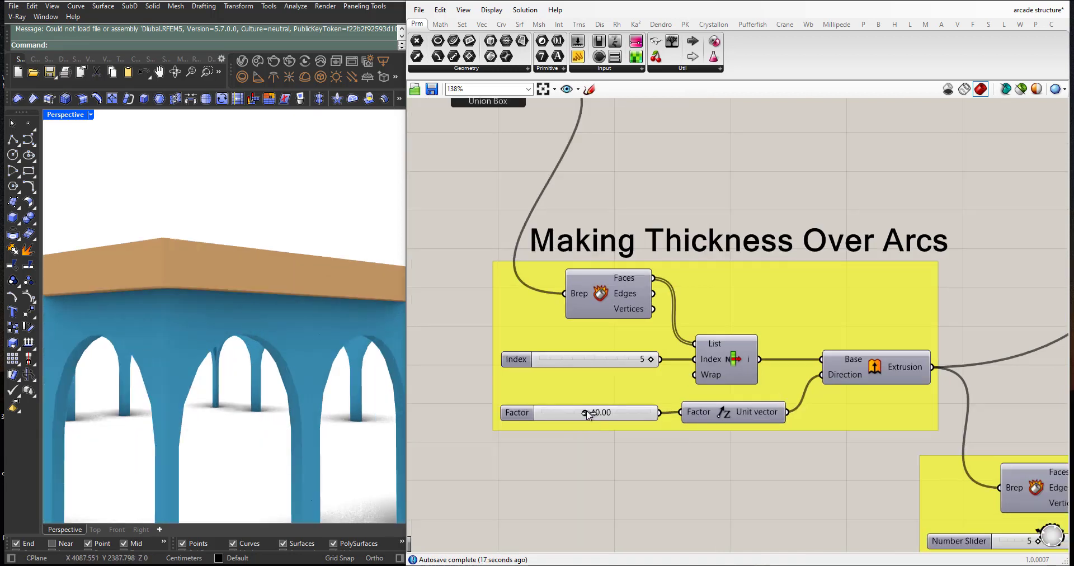
left_click_drag(586, 414, 575, 410)
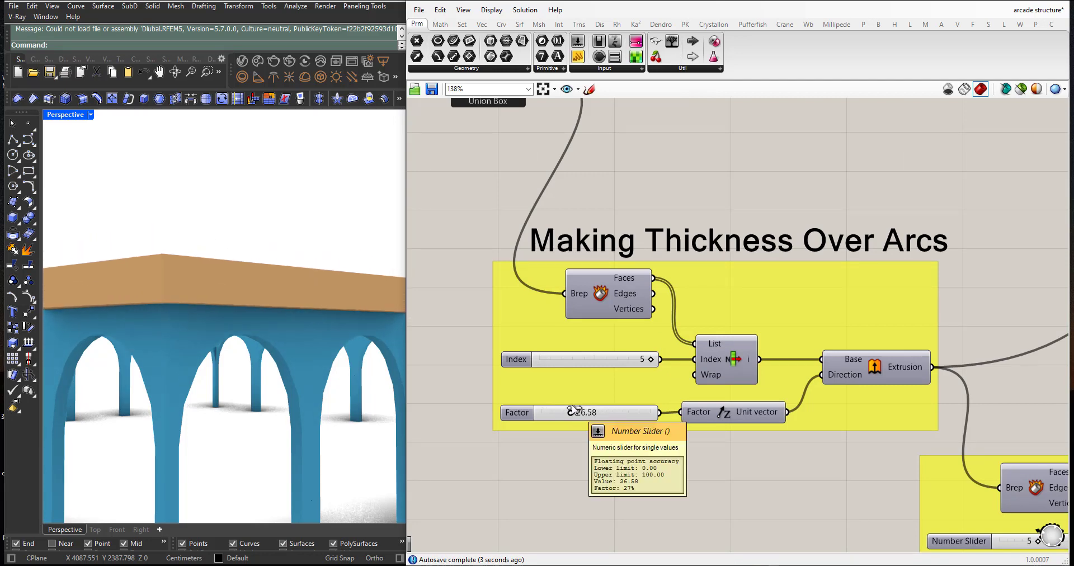
key("ctrl+z")
scroll(261, 340, "down", 3)
right_click_drag(261, 341, 319, 343)
scroll(579, 329, "down", 5)
scroll(774, 375, "up", 7)
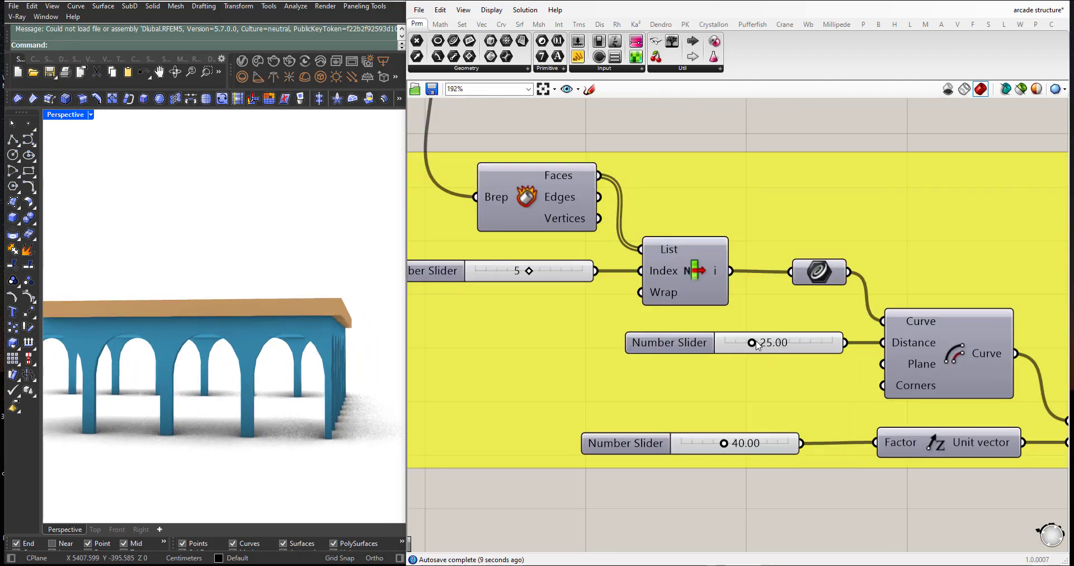
Try other arch offset Distance and Factor values, settling the Distance at 25.00.
left_click_drag(757, 346, 783, 339)
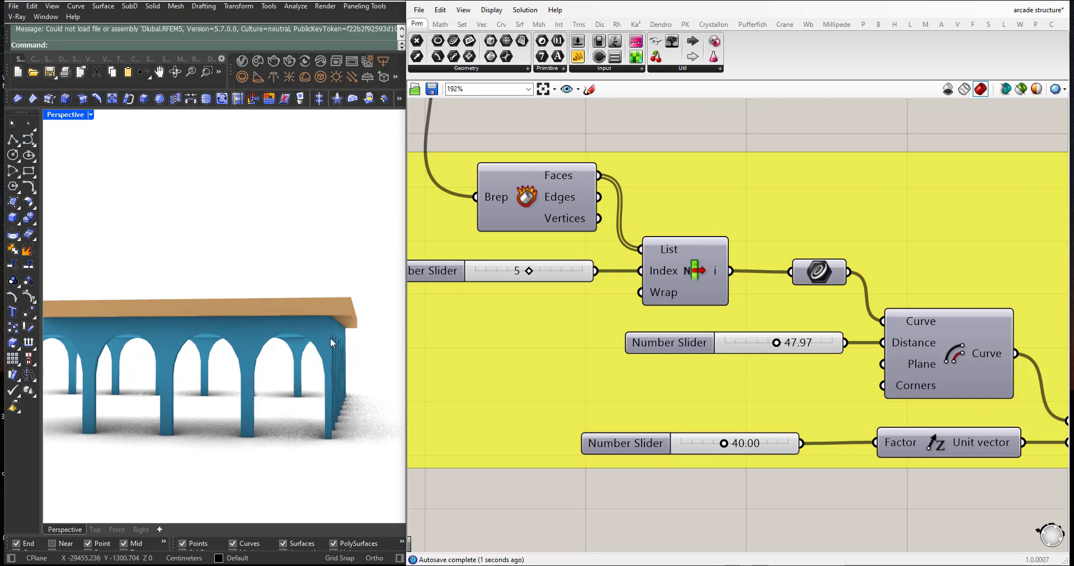
right_click_drag(331, 343, 269, 313)
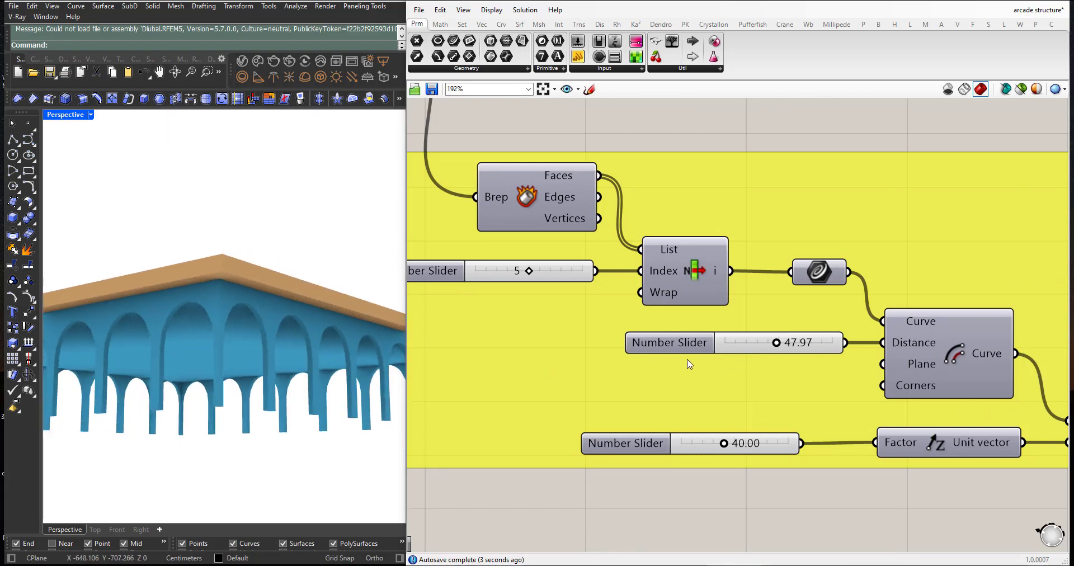
mouse_move(776, 344)
left_mouse_down()
mouse_move(741, 343)
mouse_move(772, 342)
left_mouse_up()
key("ctrl+z")
key("ctrl+z")
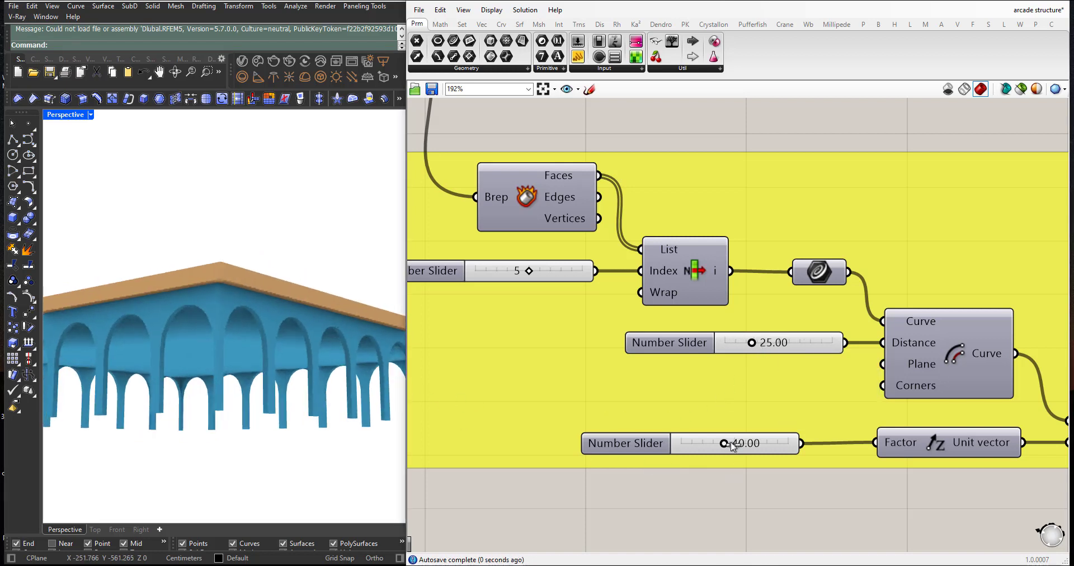
mouse_move(728, 446)
left_mouse_down()
mouse_move(770, 436)
mouse_move(726, 431)
left_mouse_up()
right_click_drag(247, 403, 286, 381)
Inspect the arcade from several angles and pan across the whole definition.
scroll(287, 381, "down", 5)
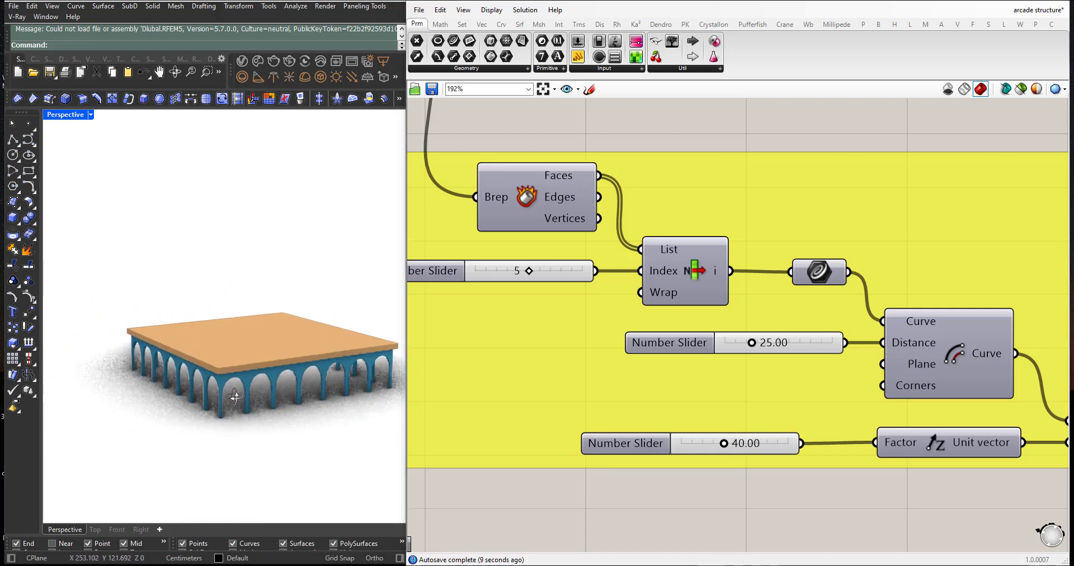
scroll(224, 395, "up", 3)
scroll(269, 370, "up", 5)
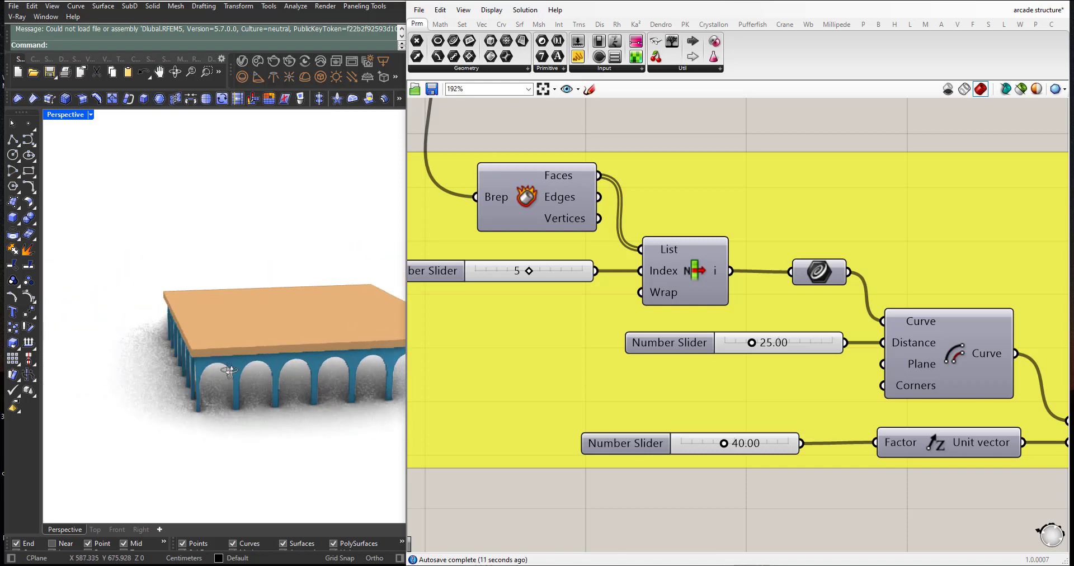
right_click_drag(217, 369, 252, 335)
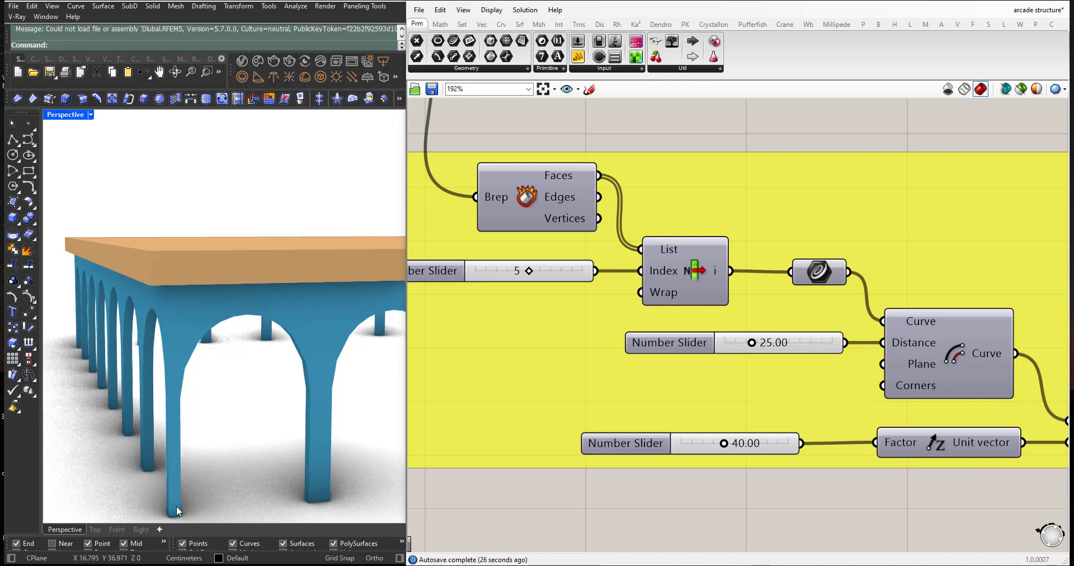
scroll(215, 381, "down", 6)
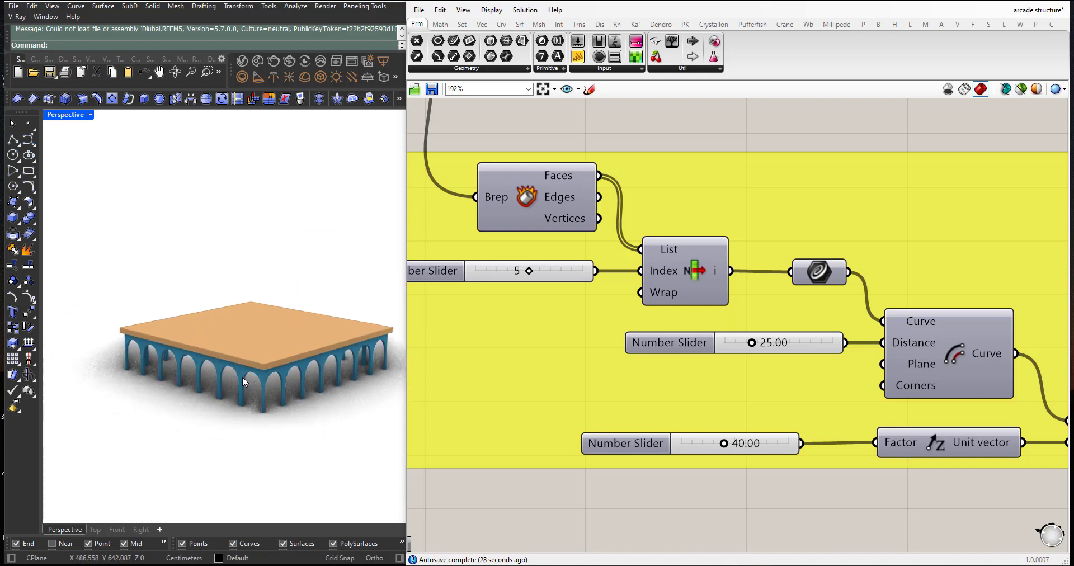
right_click_drag(288, 367, 245, 384)
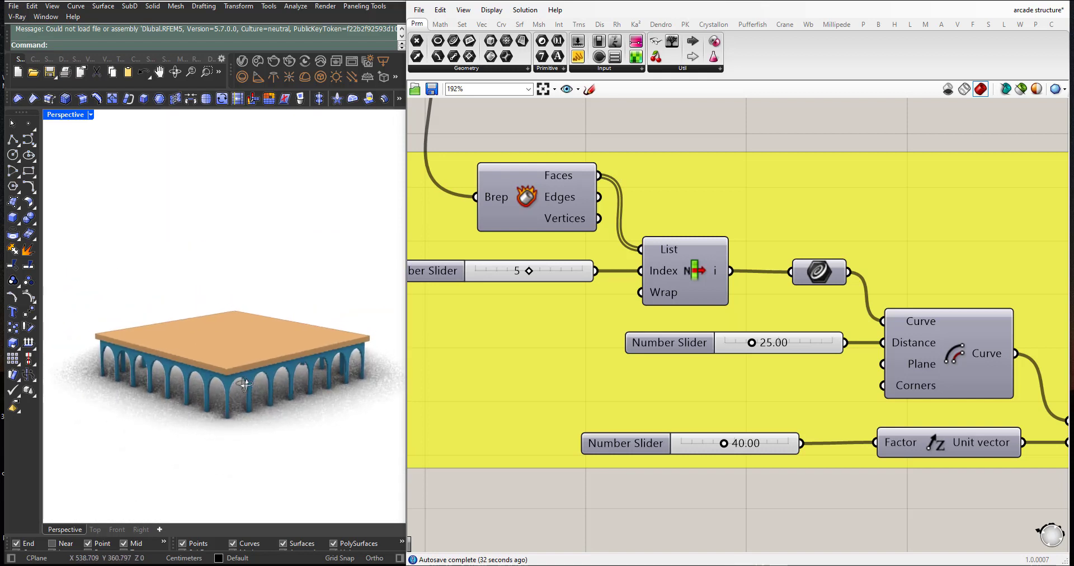
scroll(578, 384, "down", 6)
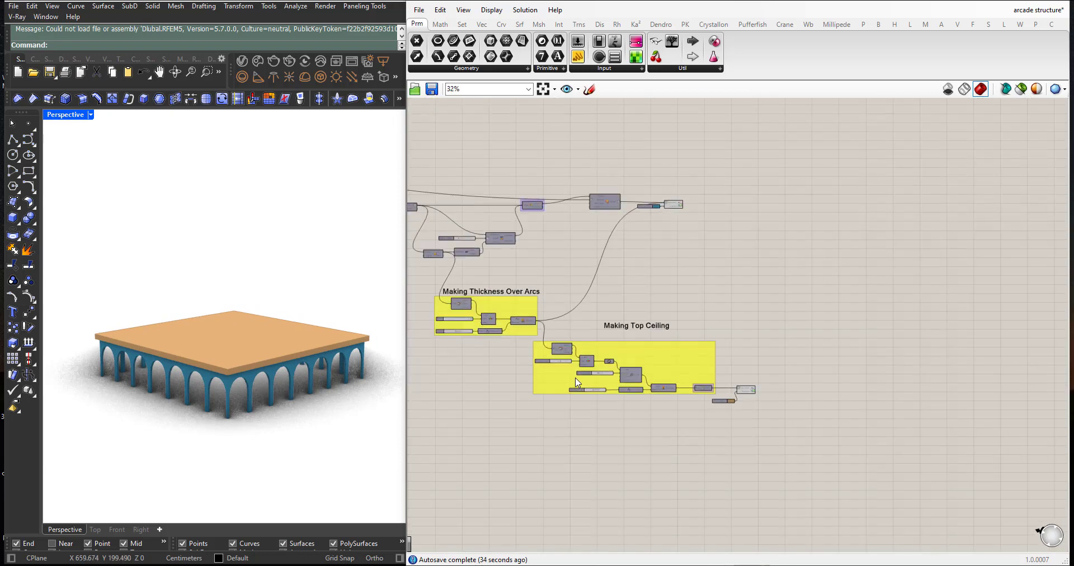
scroll(578, 383, "down", 2)
right_click_drag(503, 367, 580, 360)
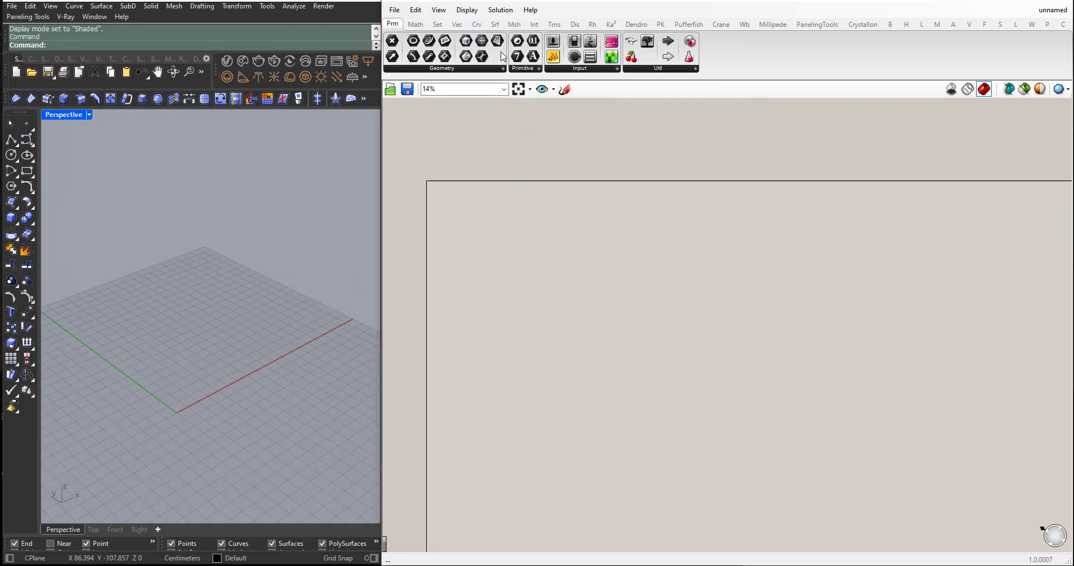
Place a Line SDL component from Curve > Primitive and add a Unit Z vector.
left_click(477, 25)
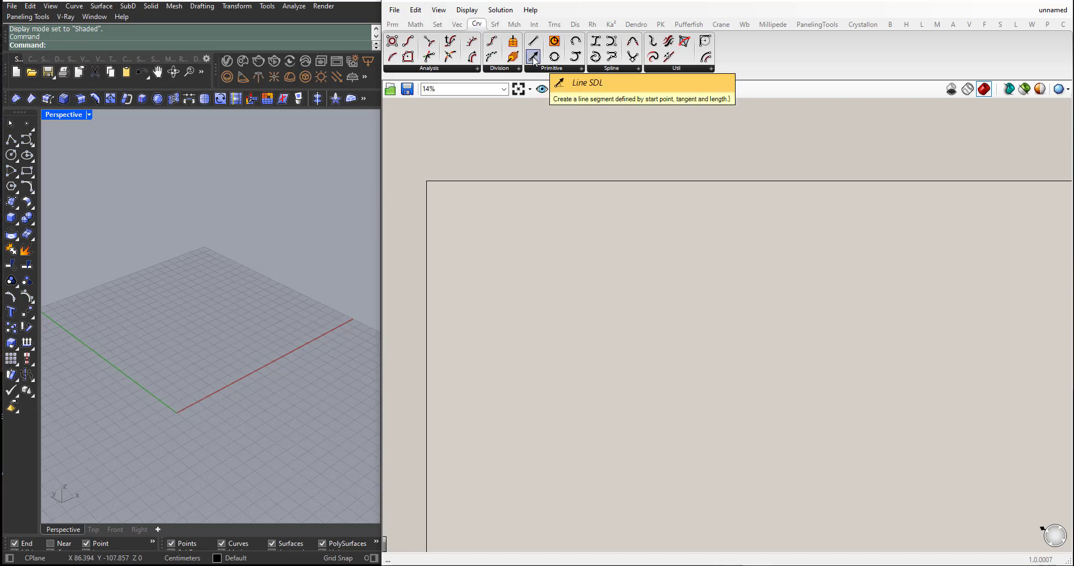
left_click_drag(536, 60, 523, 331)
scroll(521, 336, "up", 10)
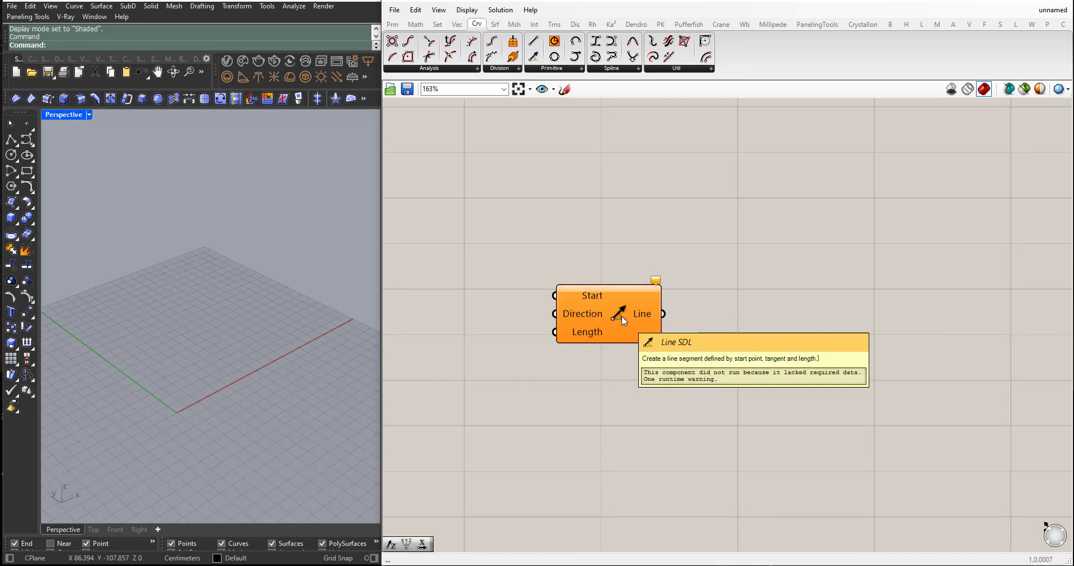
left_click_drag(579, 313, 606, 335)
scroll(149, 431, "up", 3)
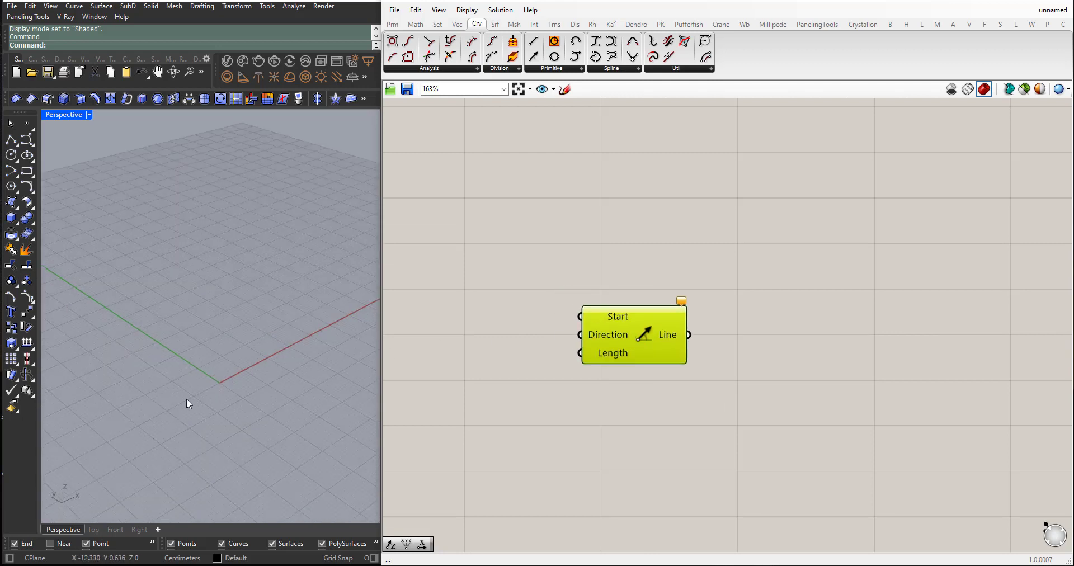
scroll(626, 391, "down", 4)
scroll(585, 393, "down", 2)
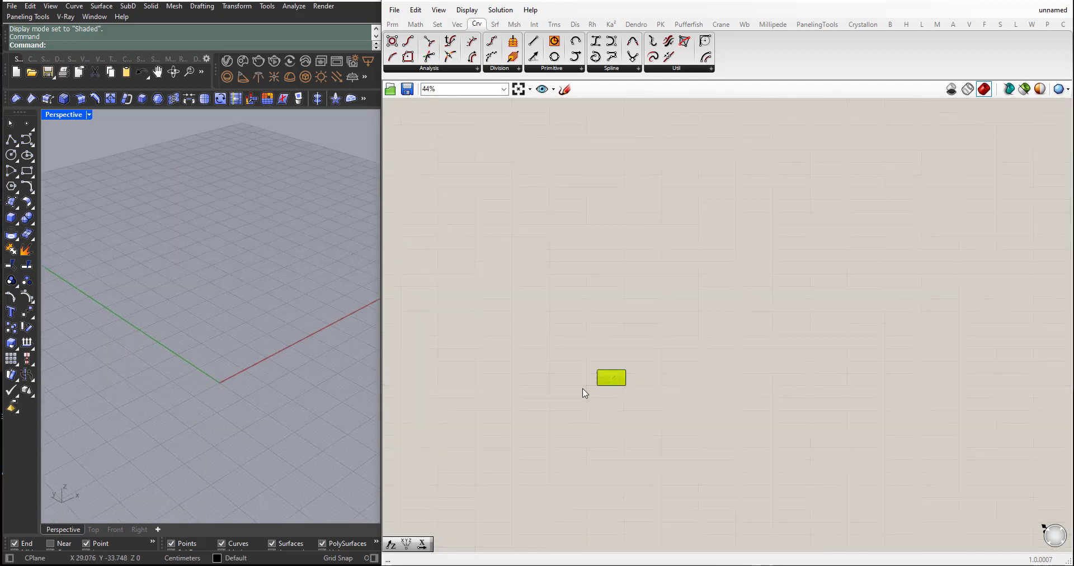
scroll(585, 390, "up", 7)
double_click(573, 391)
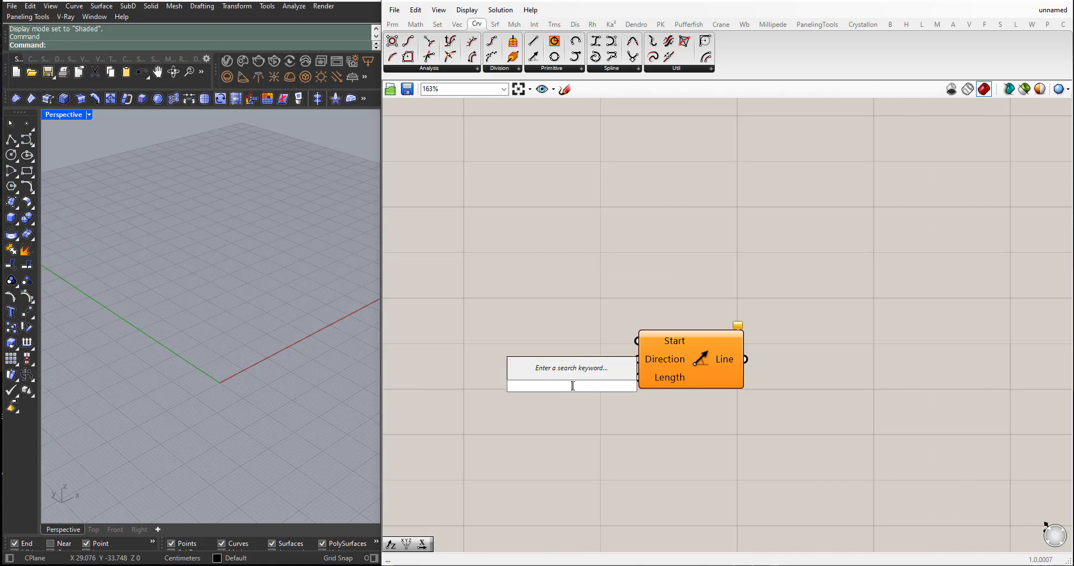
type("z")
left_click(570, 374)
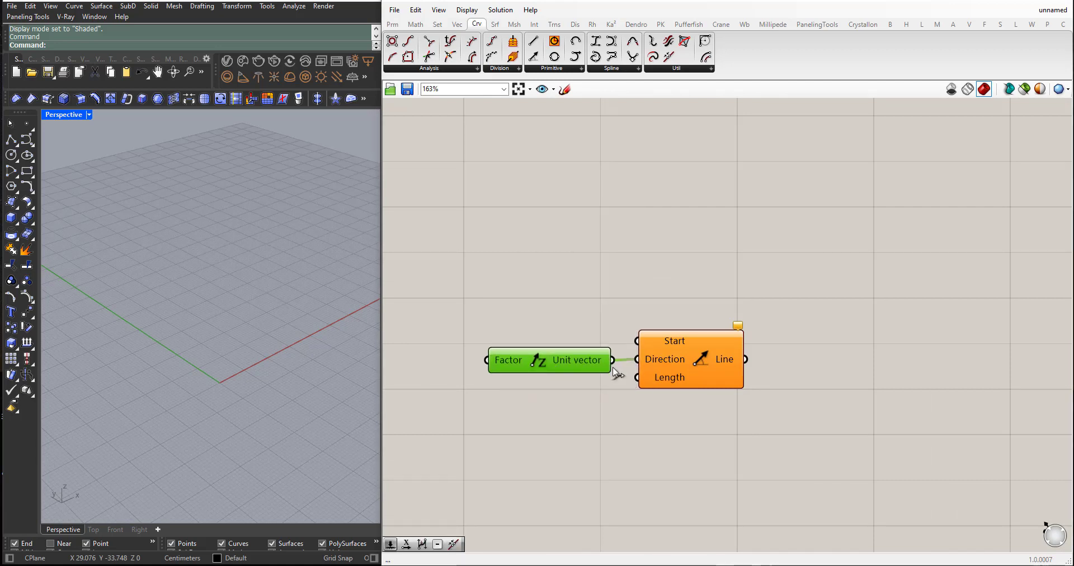
scroll(565, 361, "down", 1)
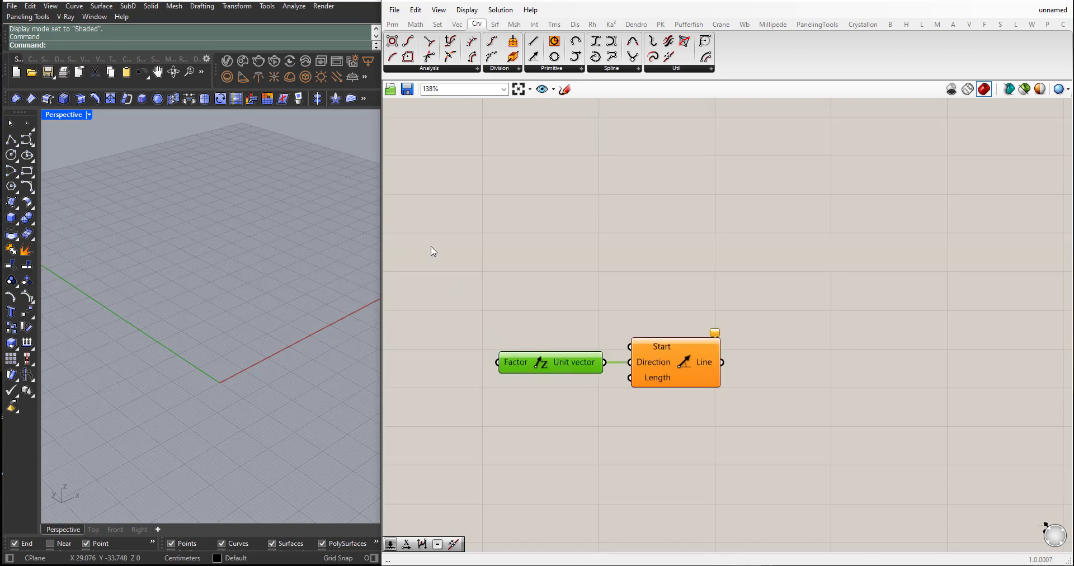
Add a Point parameter set to the origin (0) as the Line's Start.
left_click_drag(413, 56, 576, 344)
scroll(572, 348, "up", 1)
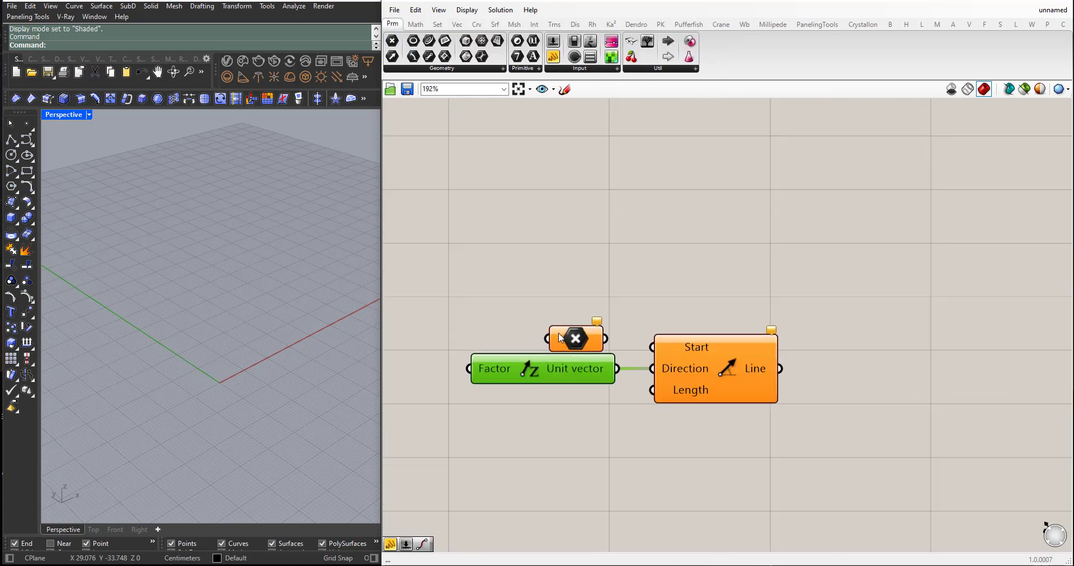
right_click(572, 335)
left_click(594, 477)
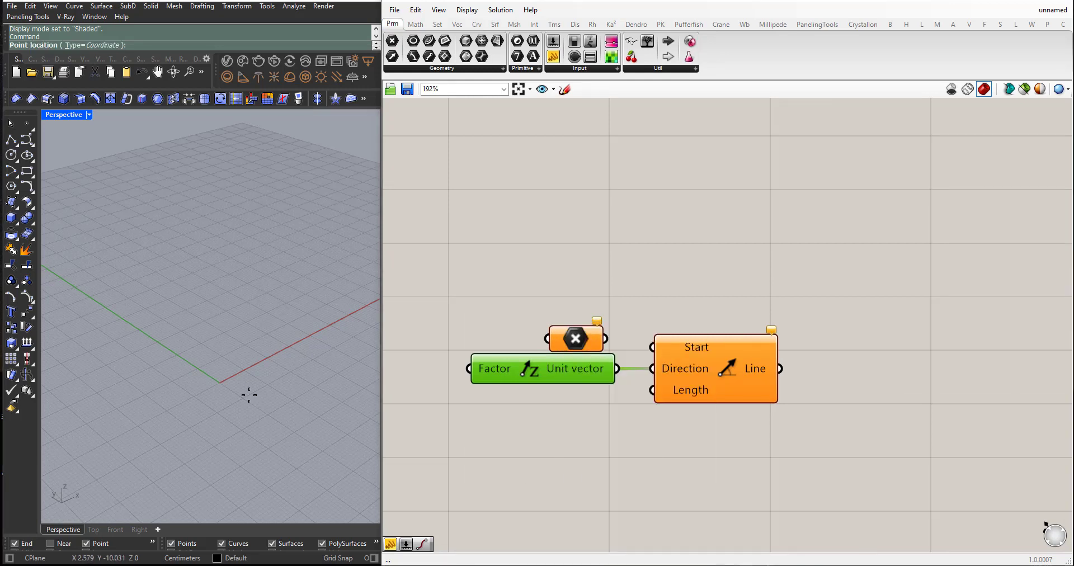
type("0")
key("Return")
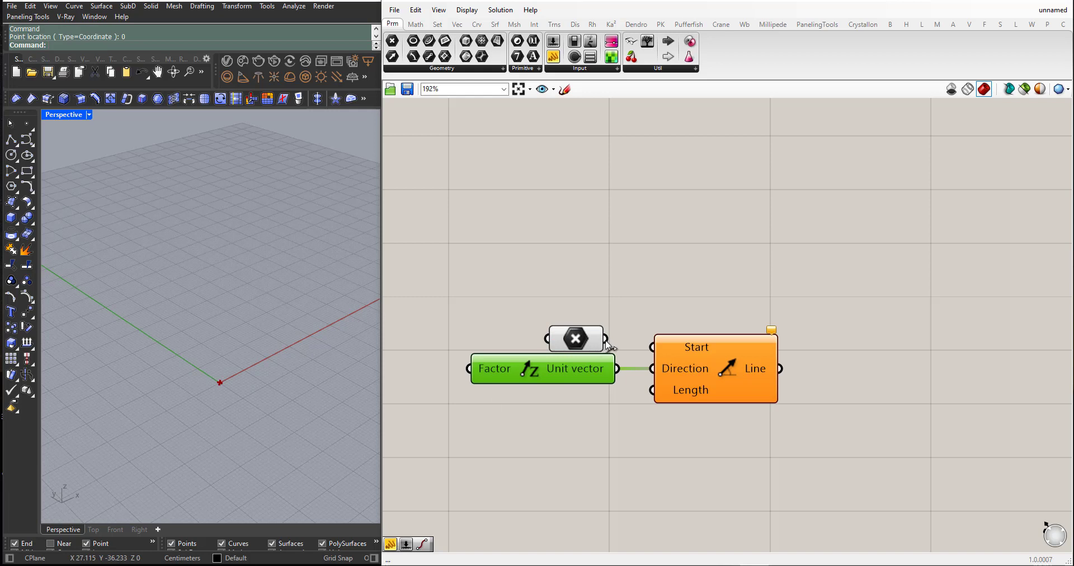
left_click_drag(607, 340, 651, 347)
Create a Number Slider set to 250 and wire it into the Line's Length.
scroll(263, 390, "up", 5)
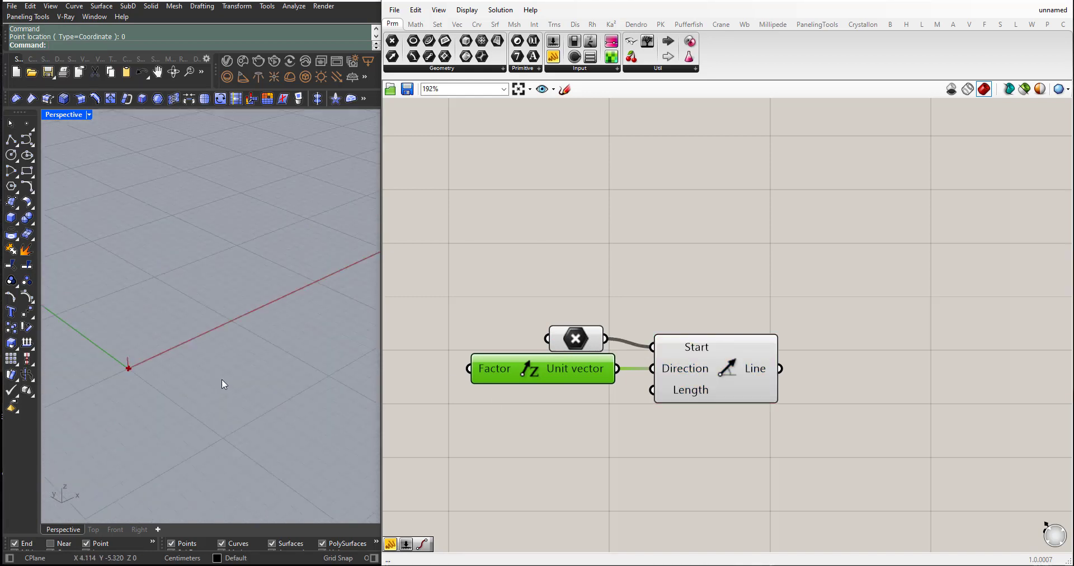
scroll(119, 372, "up", 2)
scroll(604, 420, "down", 2)
scroll(576, 442, "up", 1)
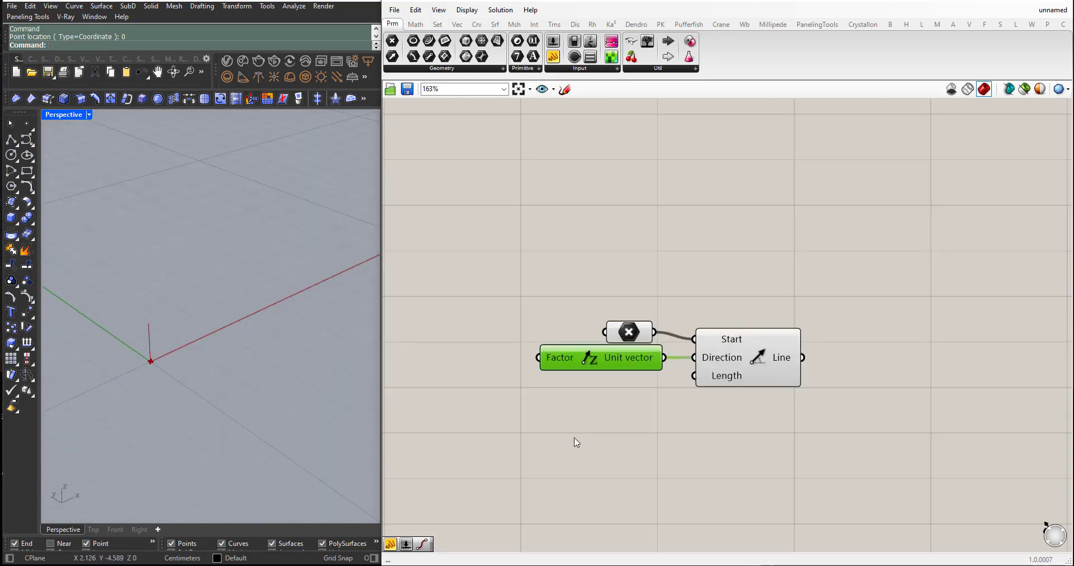
double_click(551, 442)
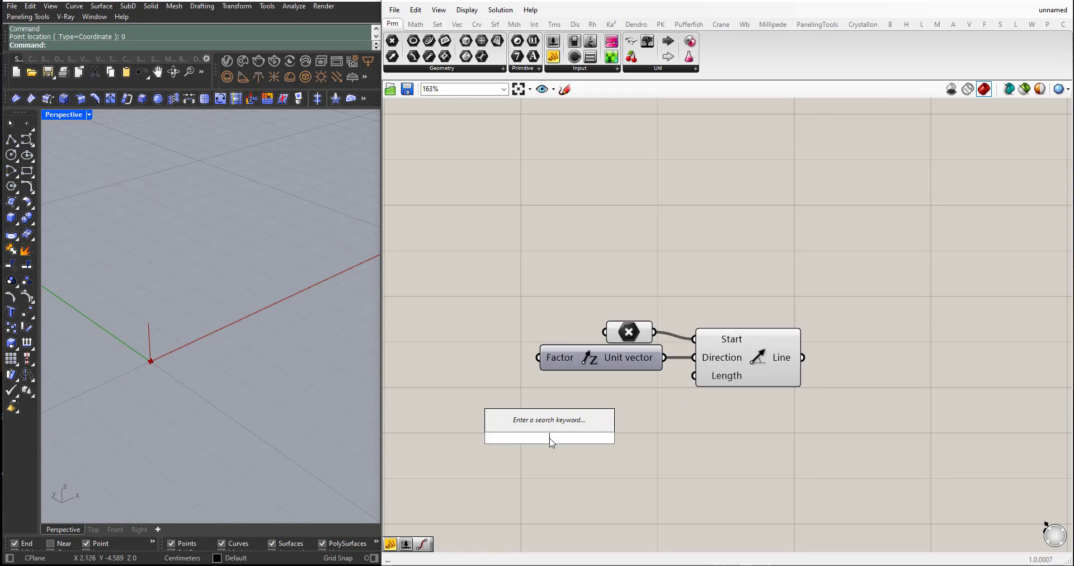
type("250.00")
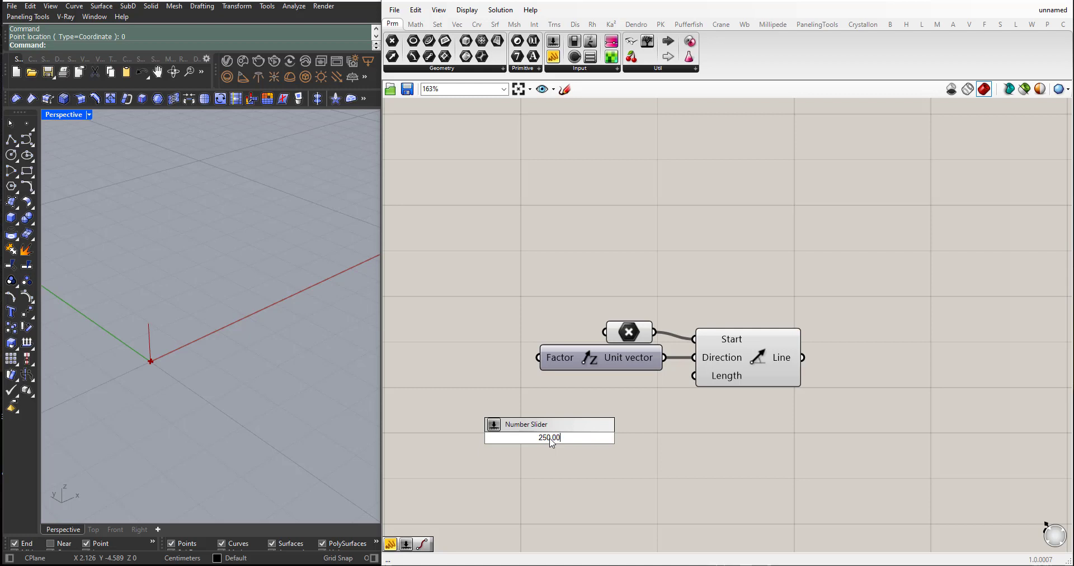
key("Return")
left_click_drag(499, 437, 492, 382)
left_click_drag(634, 383, 694, 377)
scroll(203, 414, "down", 3)
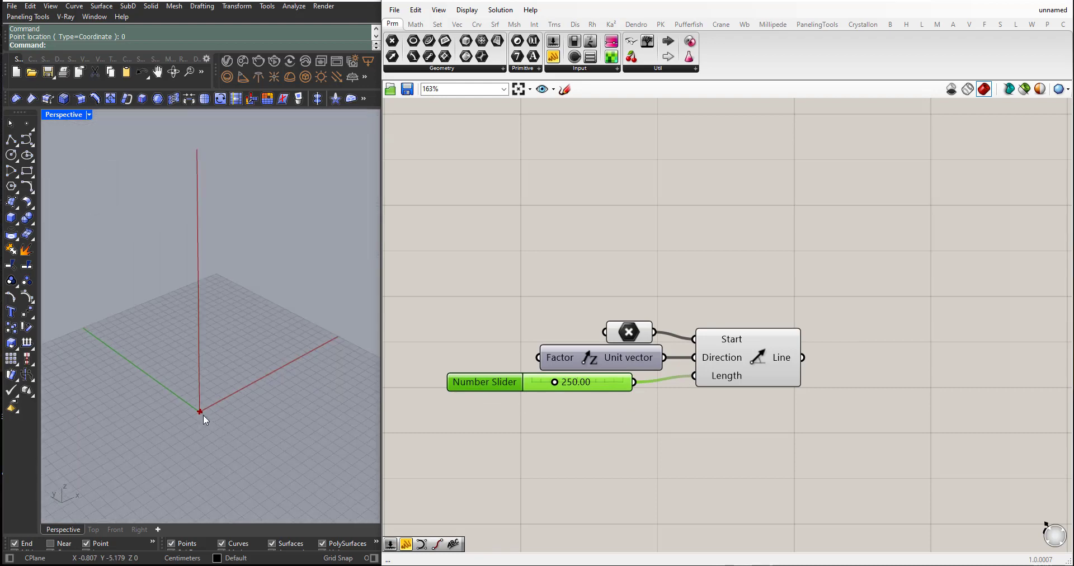
Select the four new components and move them up the canvas.
left_click(743, 367)
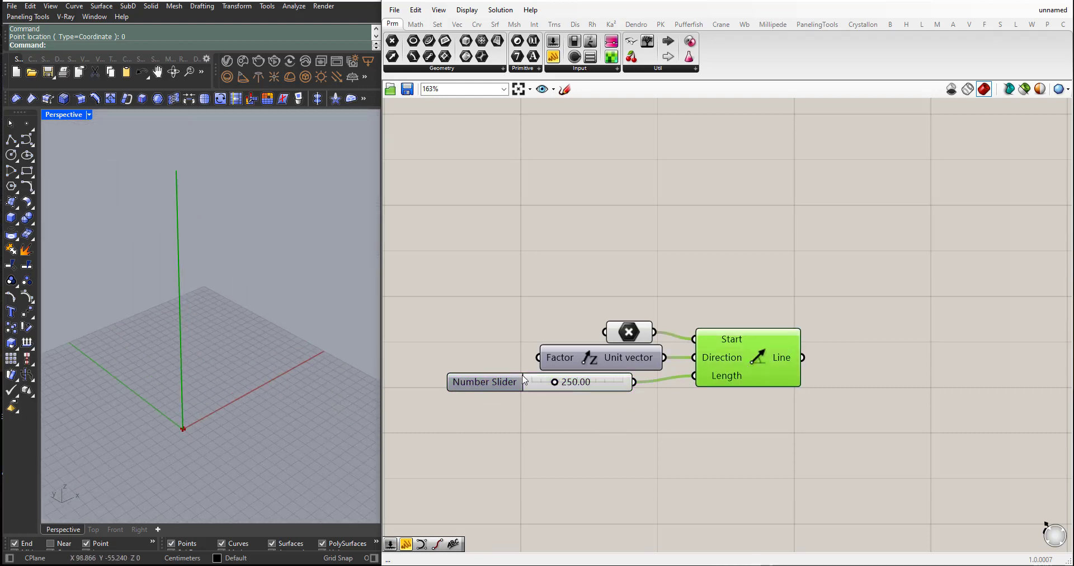
scroll(138, 366, "down", 2)
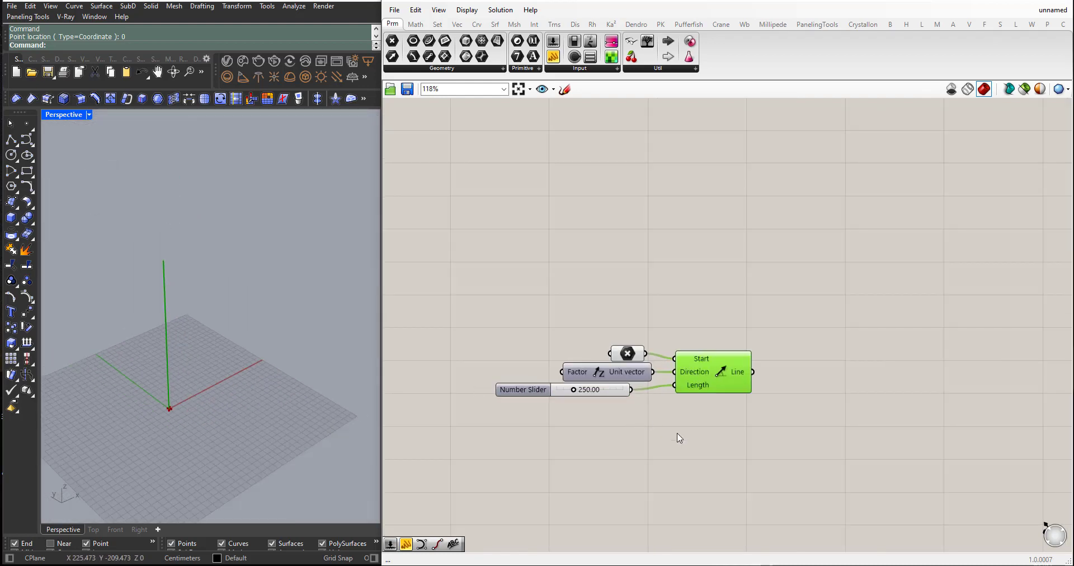
left_click_drag(746, 445, 503, 331)
scroll(694, 447, "down", 5)
scroll(699, 452, "down", 2)
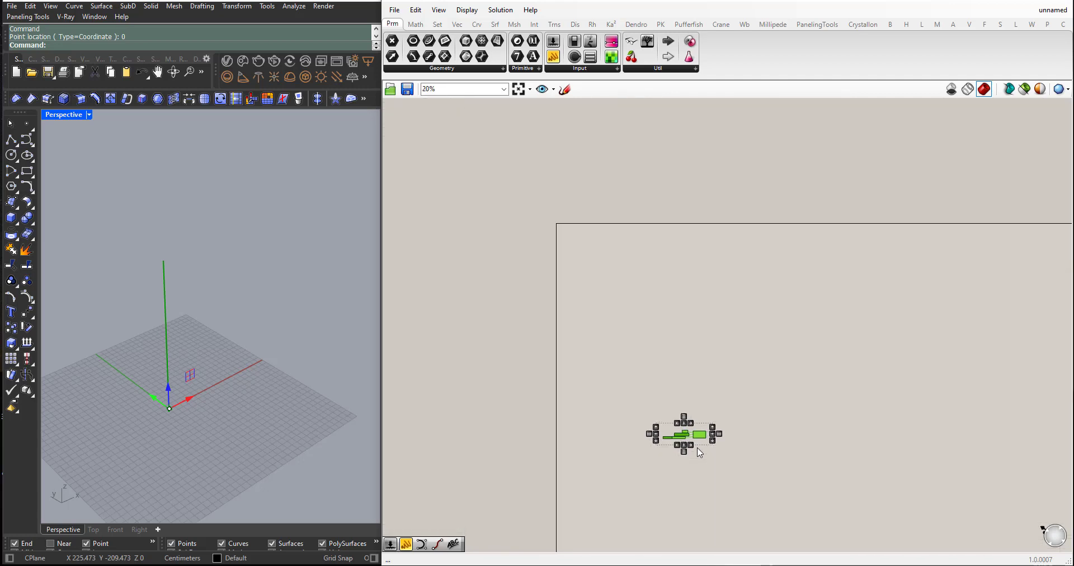
left_click_drag(704, 438, 648, 376)
scroll(699, 358, "up", 5)
scroll(185, 377, "up", 3)
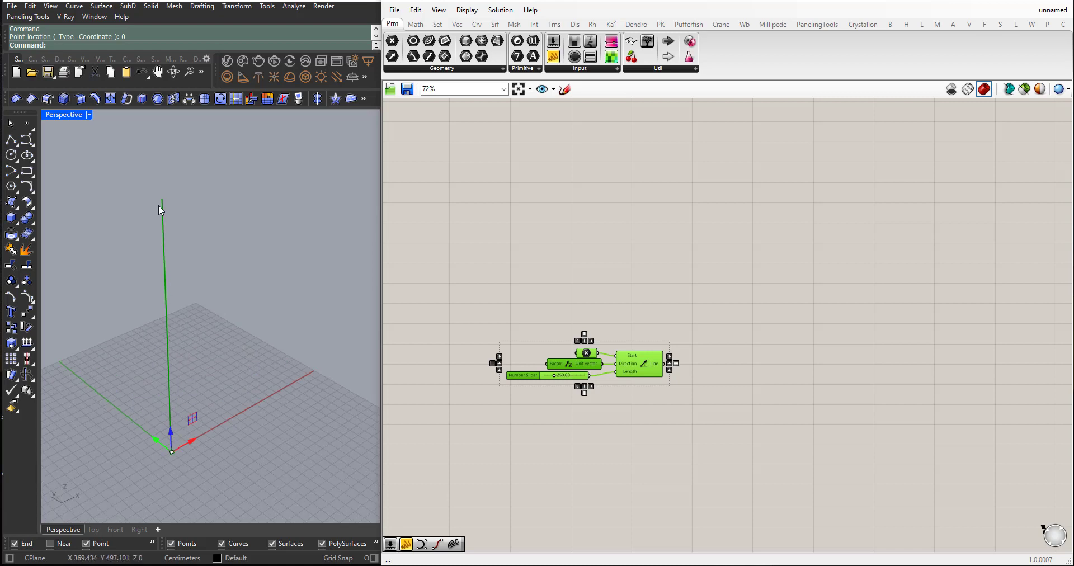
left_click(629, 426)
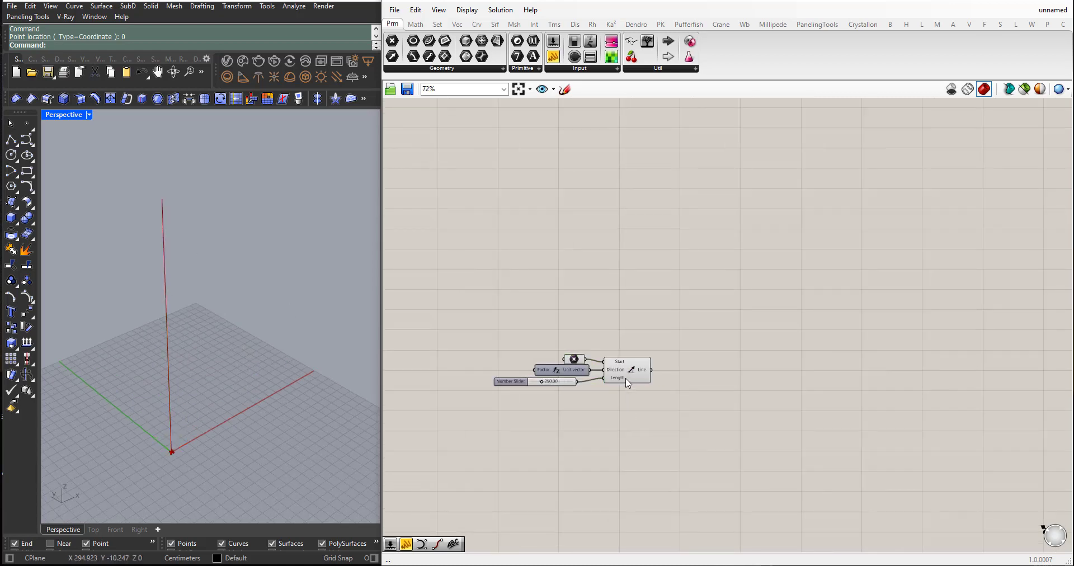
left_click(626, 376)
left_click(616, 414)
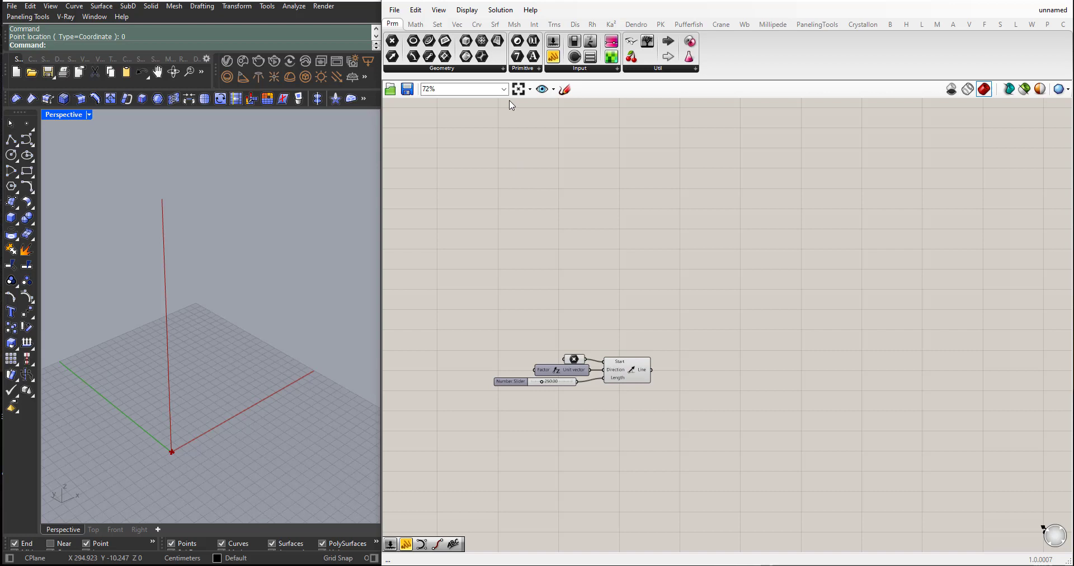
left_click(476, 25)
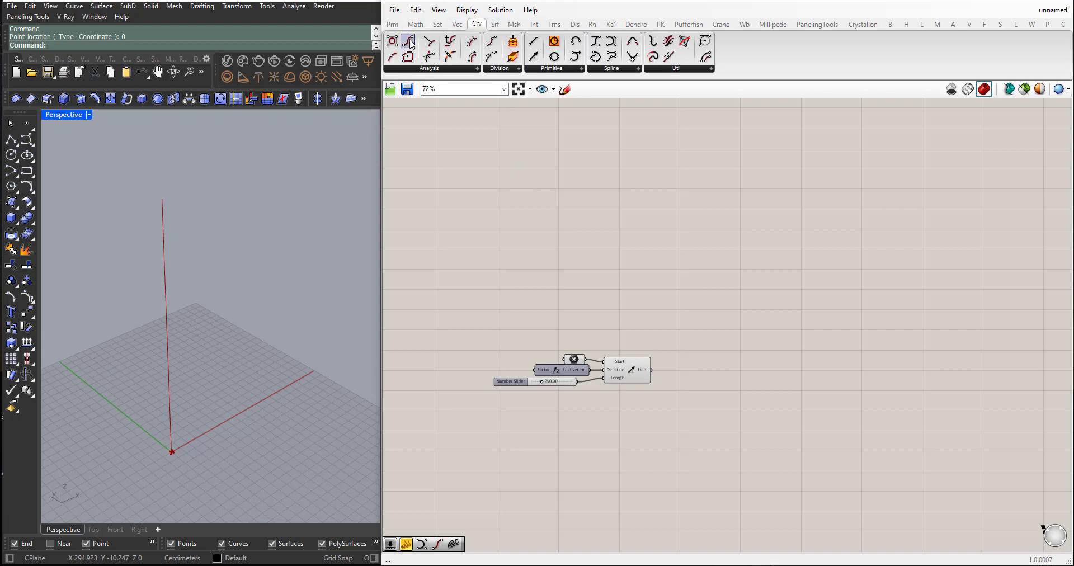
Add a Curve End Points component fed by the vertical line and shift the inputs left.
left_click_drag(408, 41, 724, 371)
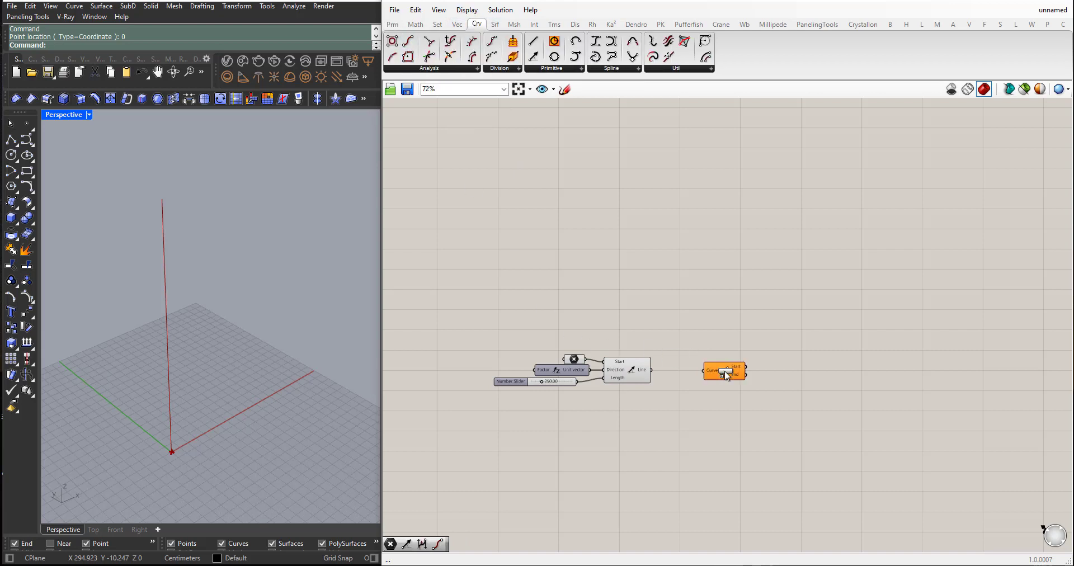
left_click_drag(652, 370, 695, 377)
scroll(652, 388, "up", 1)
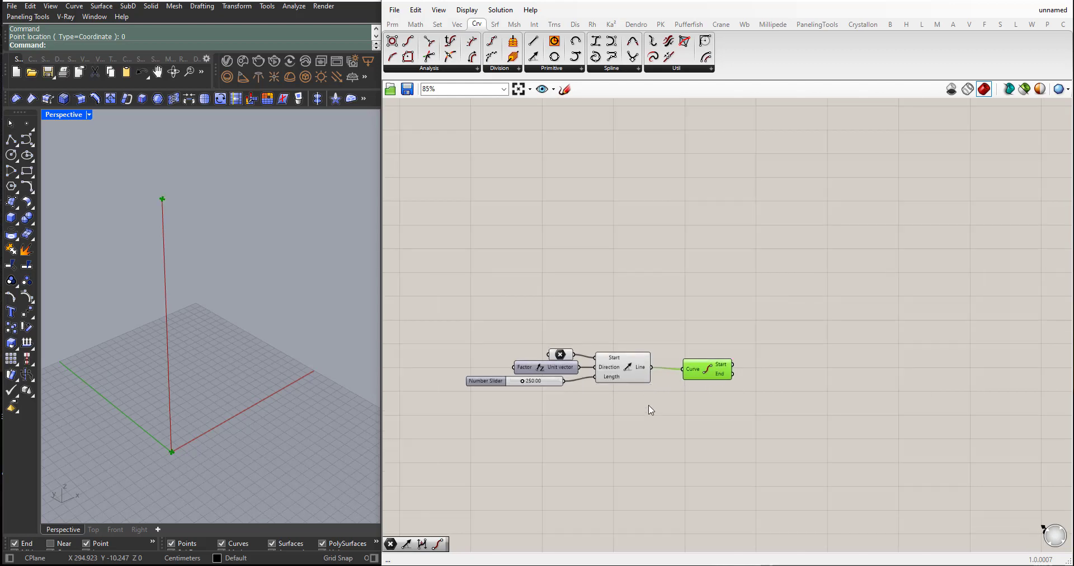
left_click_drag(654, 414, 469, 347)
left_click_drag(629, 378, 569, 379)
right_click_drag(651, 384, 640, 377)
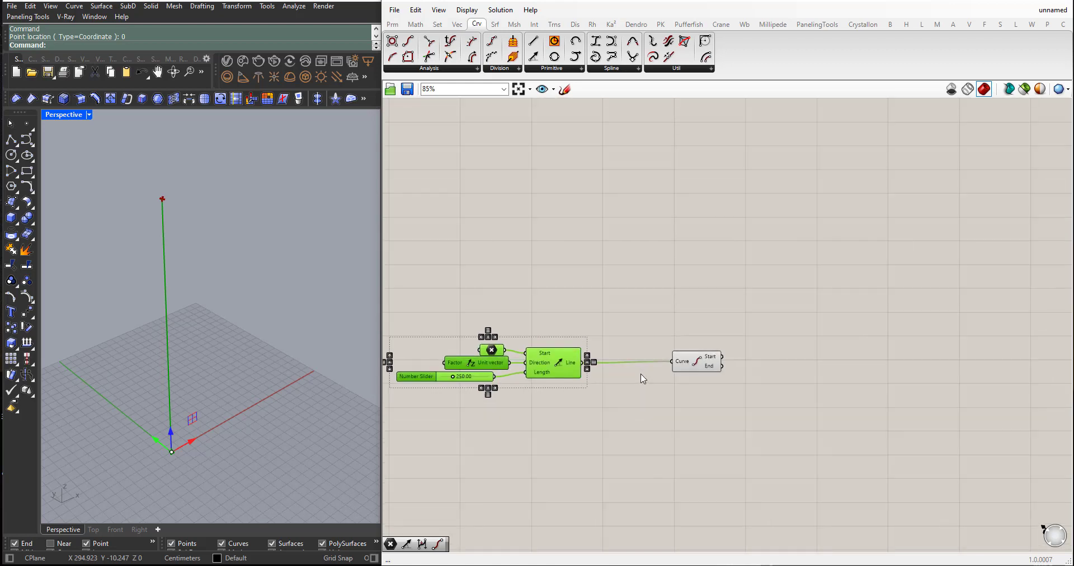
Reposition End Points and add new start-direction-length Line components beside it.
left_click(644, 378)
left_click_drag(703, 373, 699, 374)
scroll(707, 378, "up", 2)
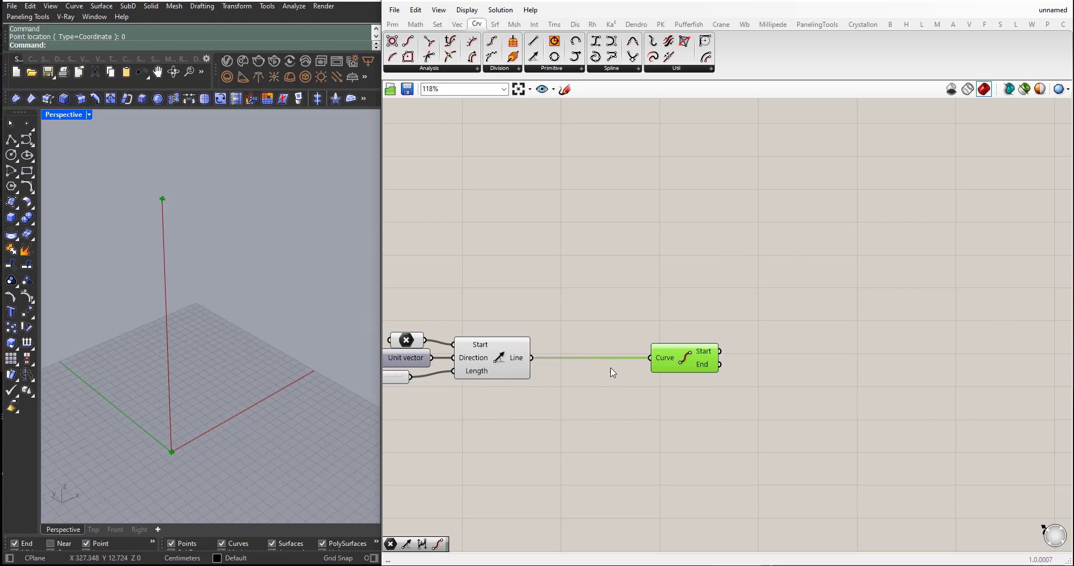
scroll(613, 372, "down", 1)
scroll(566, 396, "down", 1)
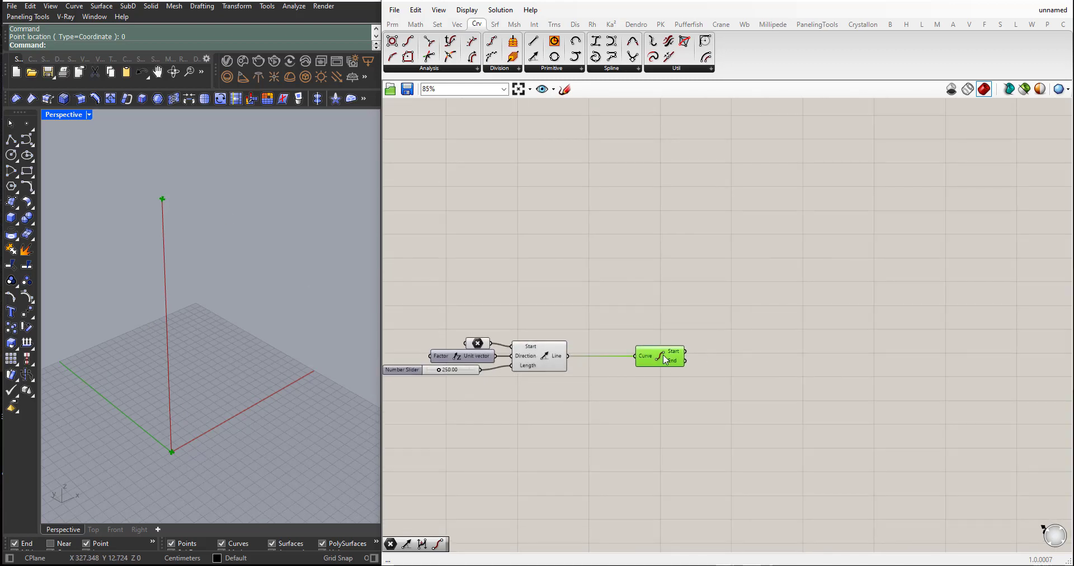
left_click_drag(533, 57, 767, 235)
scroll(752, 386, "up", 1)
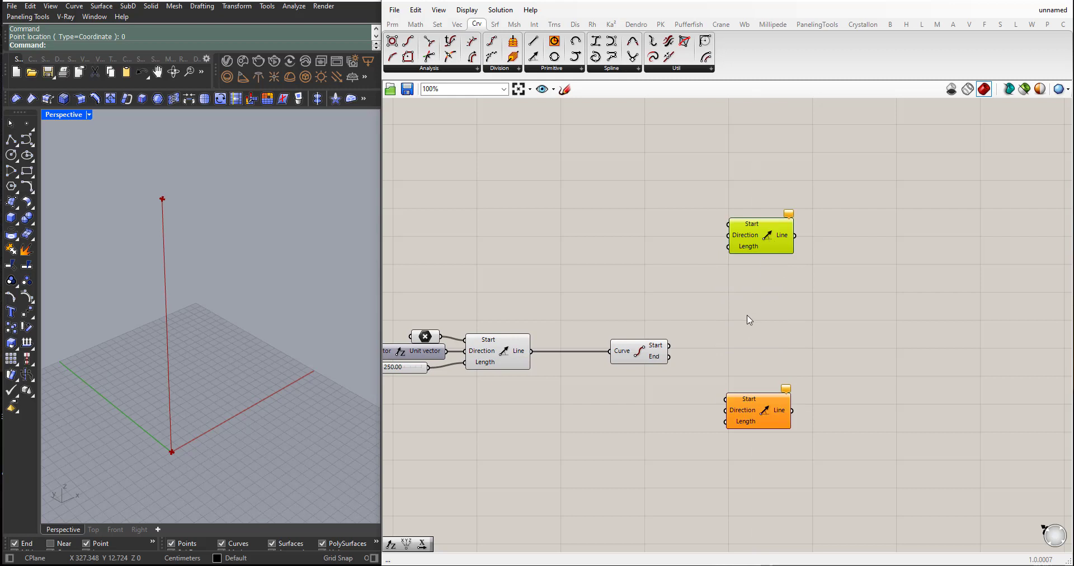
Start the lower Line at the curve's start point, running along Unit X.
left_click_drag(756, 412, 757, 417)
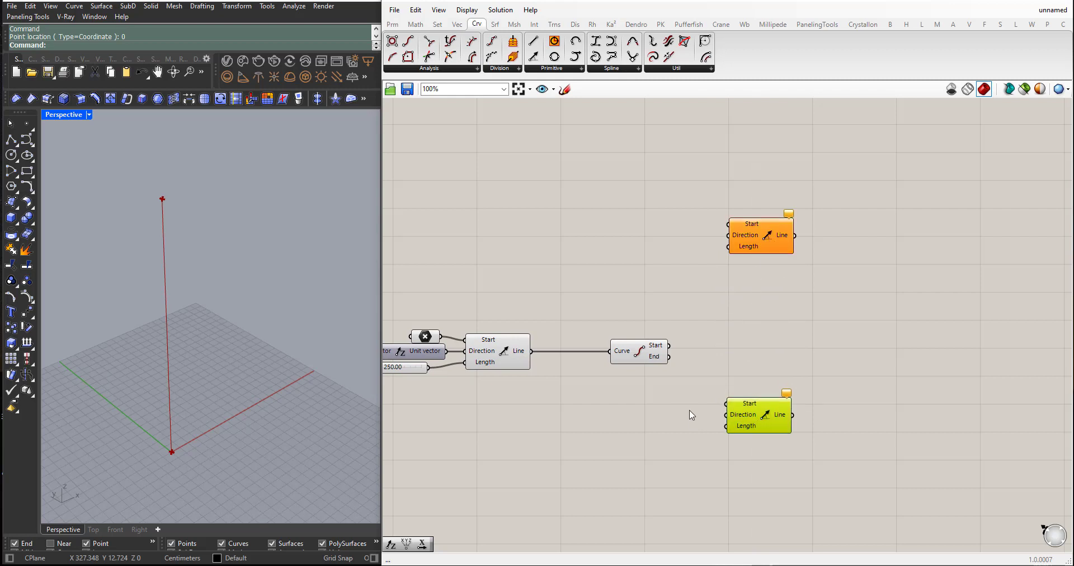
left_click_drag(668, 347, 726, 404)
scroll(174, 456, "up", 3)
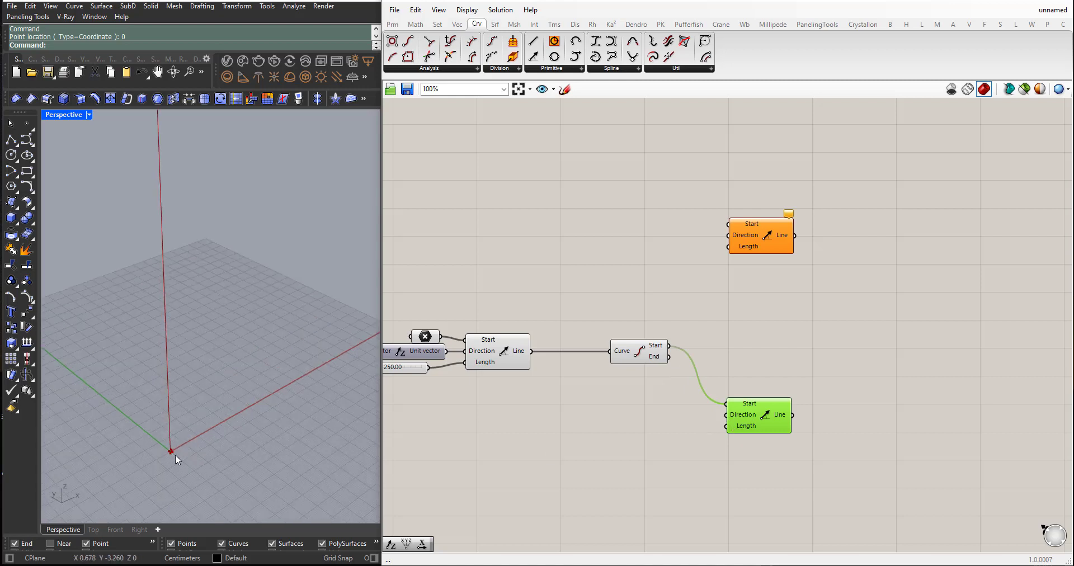
scroll(530, 450, "down", 2)
scroll(185, 436, "down", 3)
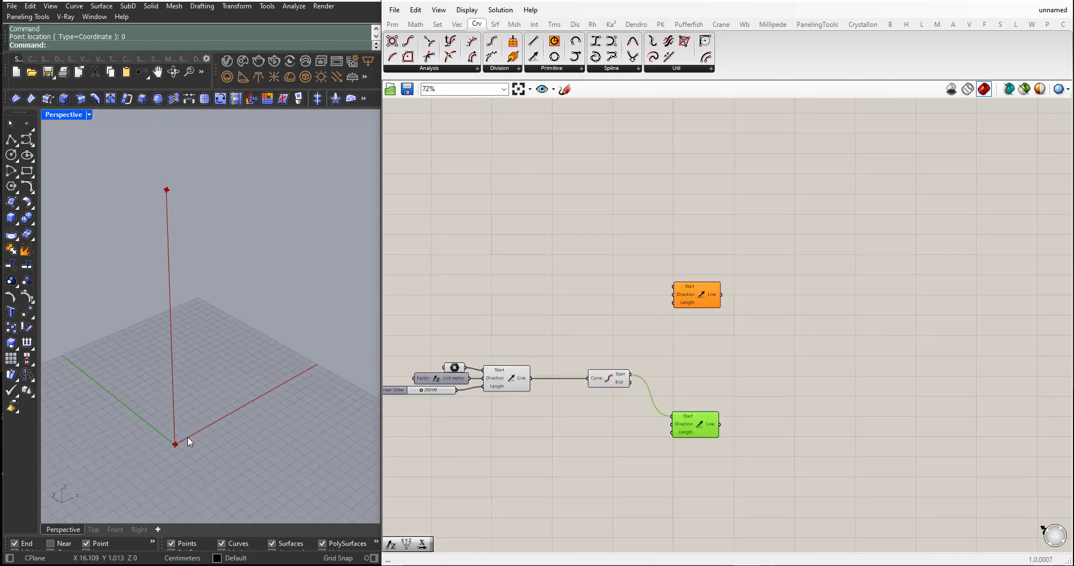
scroll(506, 454, "up", 1)
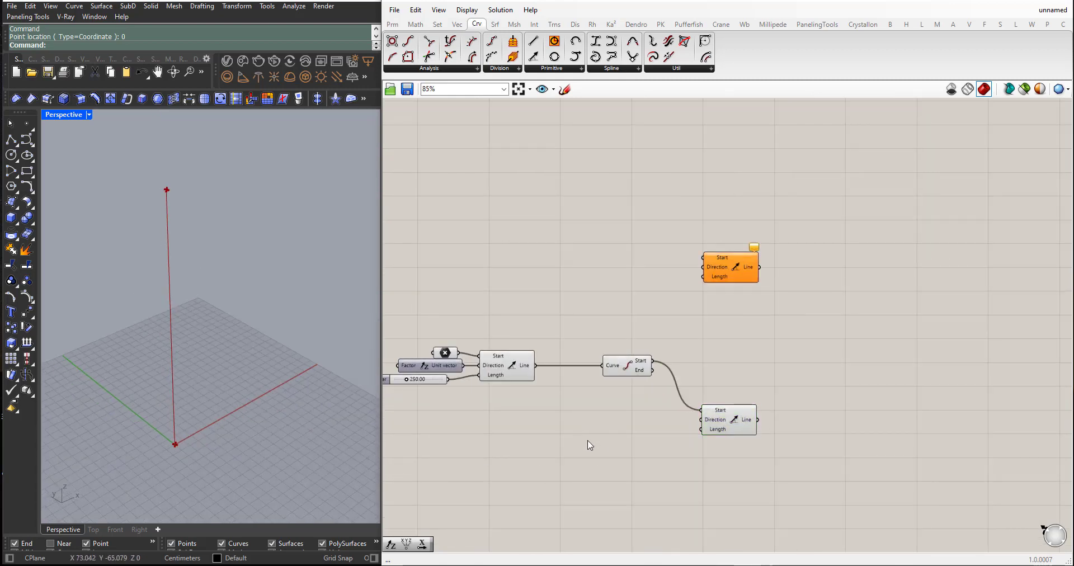
double_click(588, 443)
type("unit x")
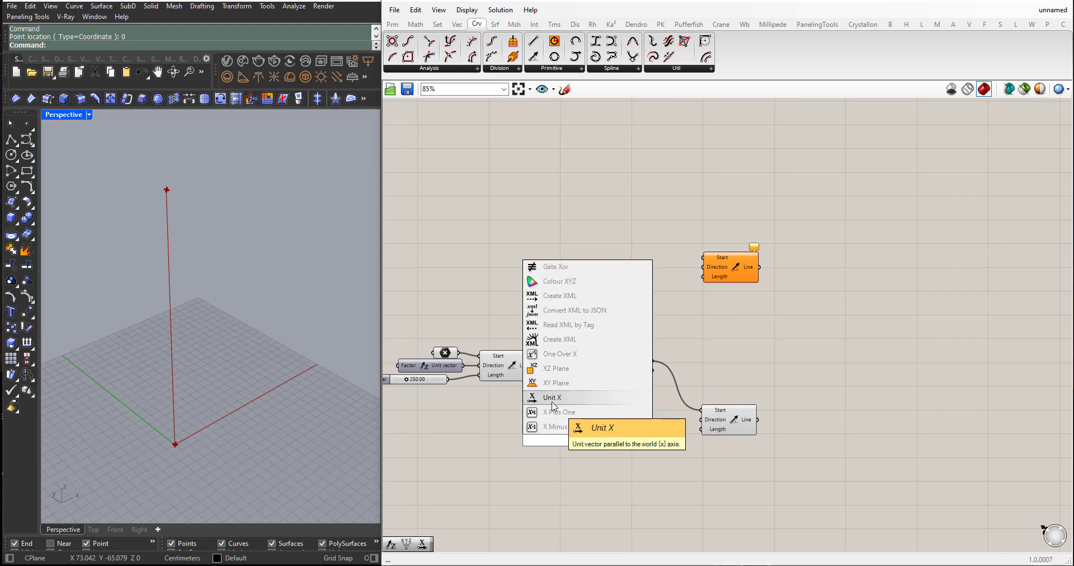
left_click(554, 405)
left_click_drag(585, 442, 702, 419)
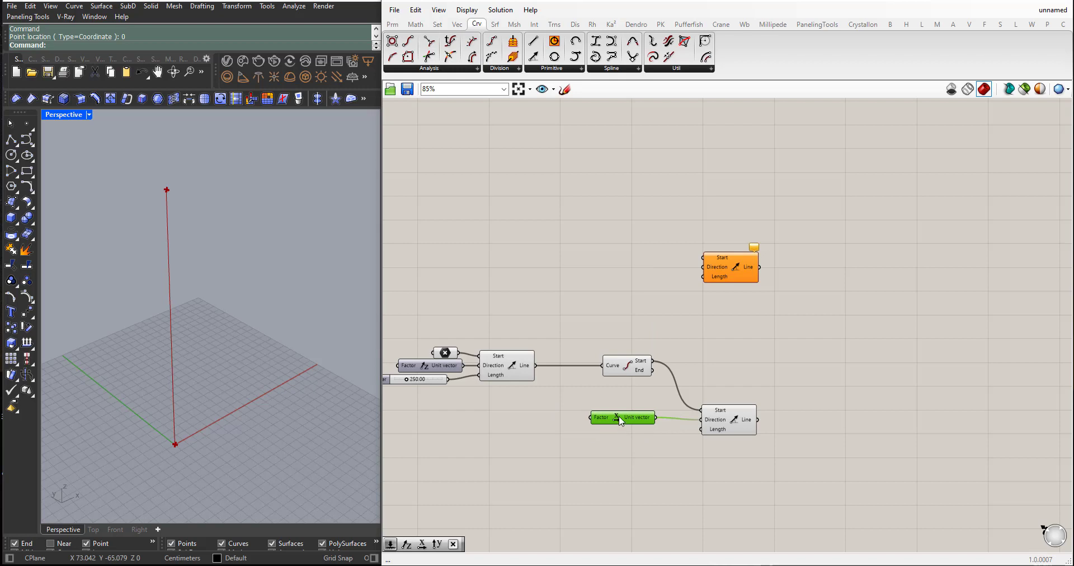
left_click_drag(621, 422, 629, 421)
Give the lower Line a length of 15 and wire the curve's end point into the upper Line.
double_click(600, 473)
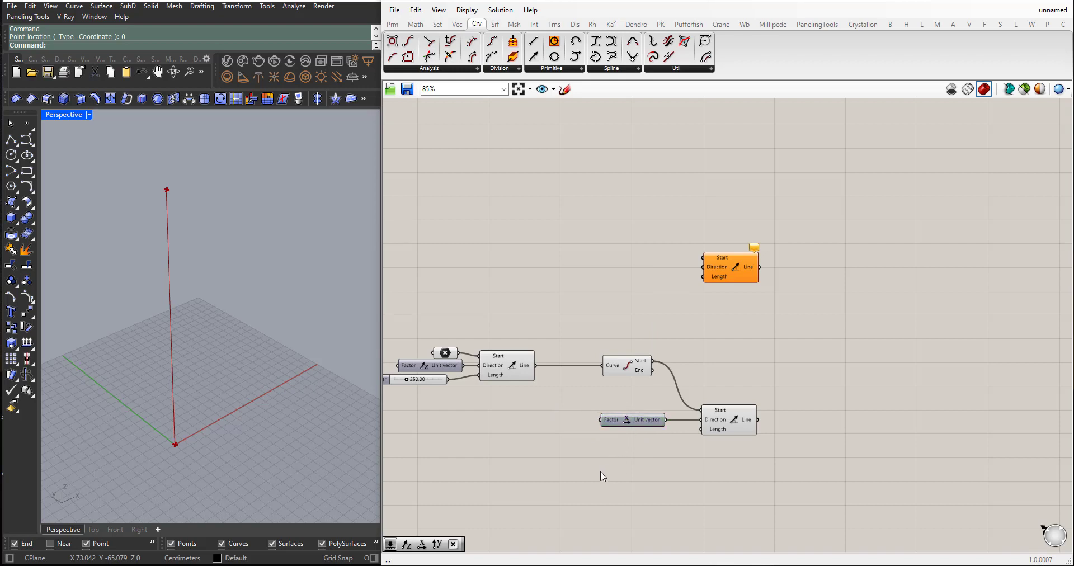
type("15")
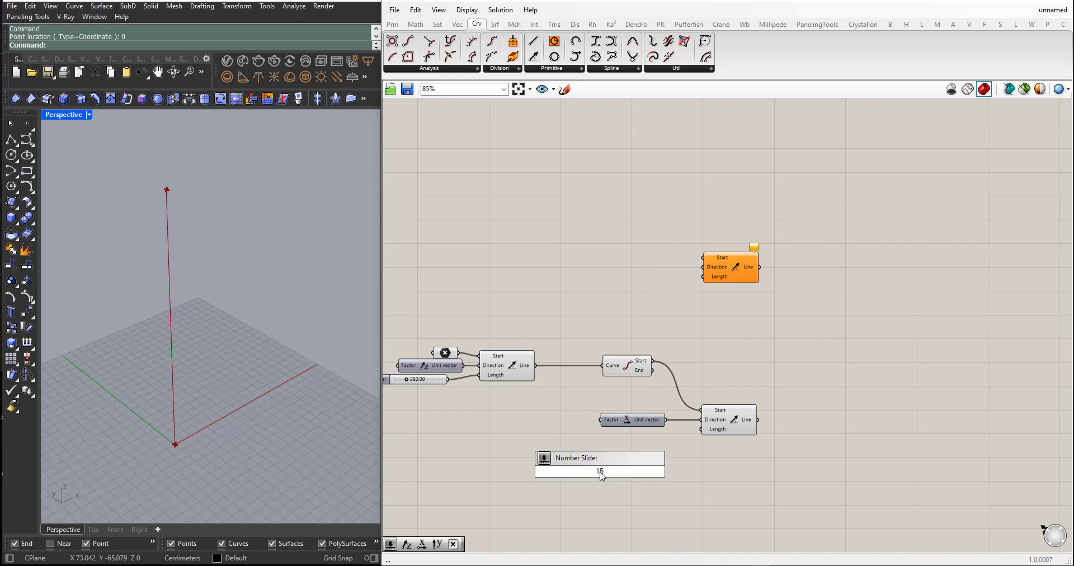
key("Return")
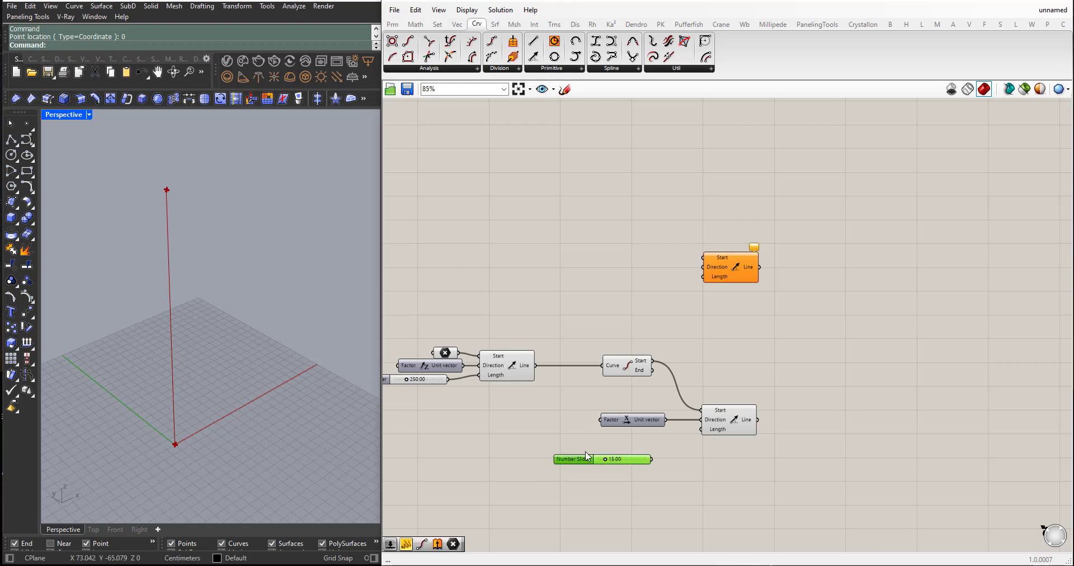
left_click_drag(584, 462, 595, 438)
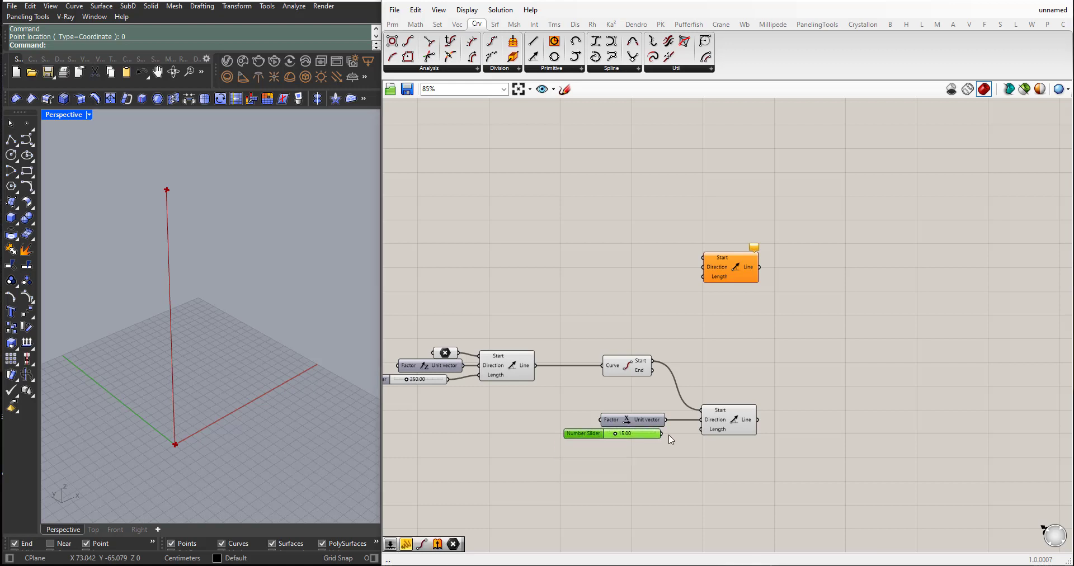
left_click_drag(664, 435, 702, 430)
left_click(735, 421)
scroll(177, 443, "up", 3)
right_click_drag(177, 443, 196, 464)
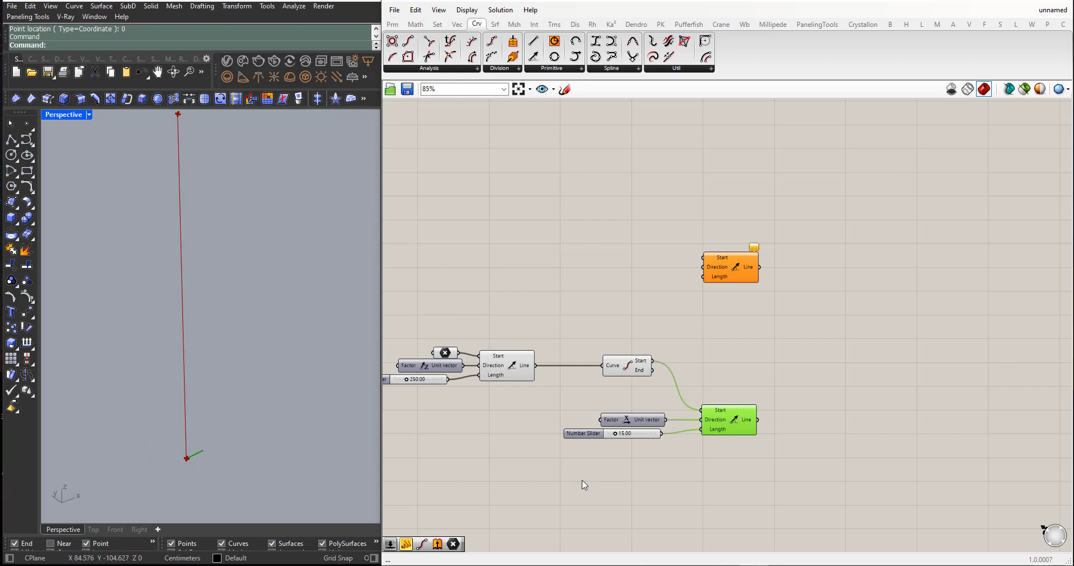
left_click(581, 486)
right_click_drag(240, 490, 207, 481)
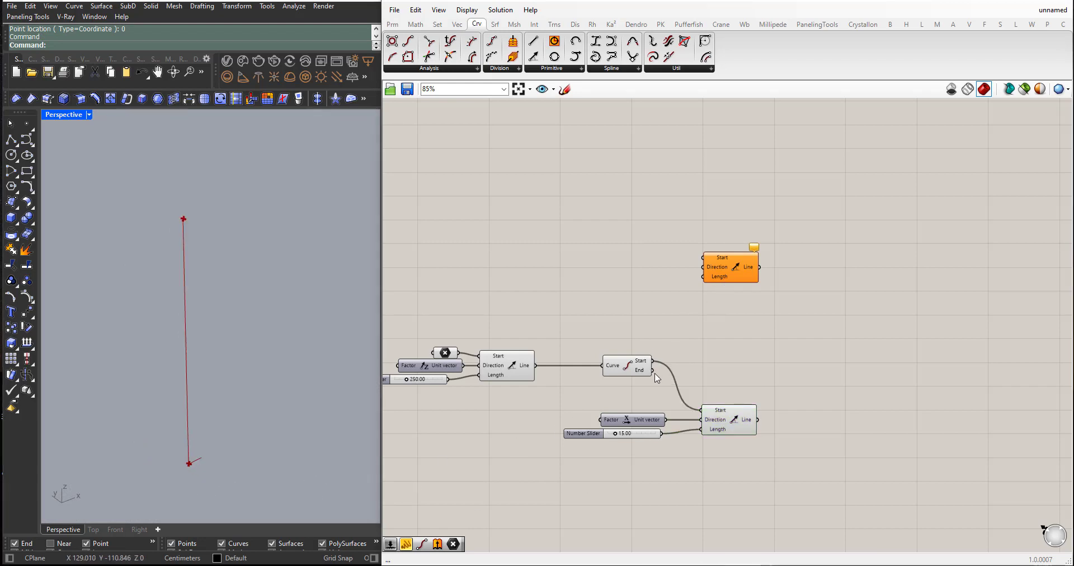
left_click_drag(653, 370, 704, 258)
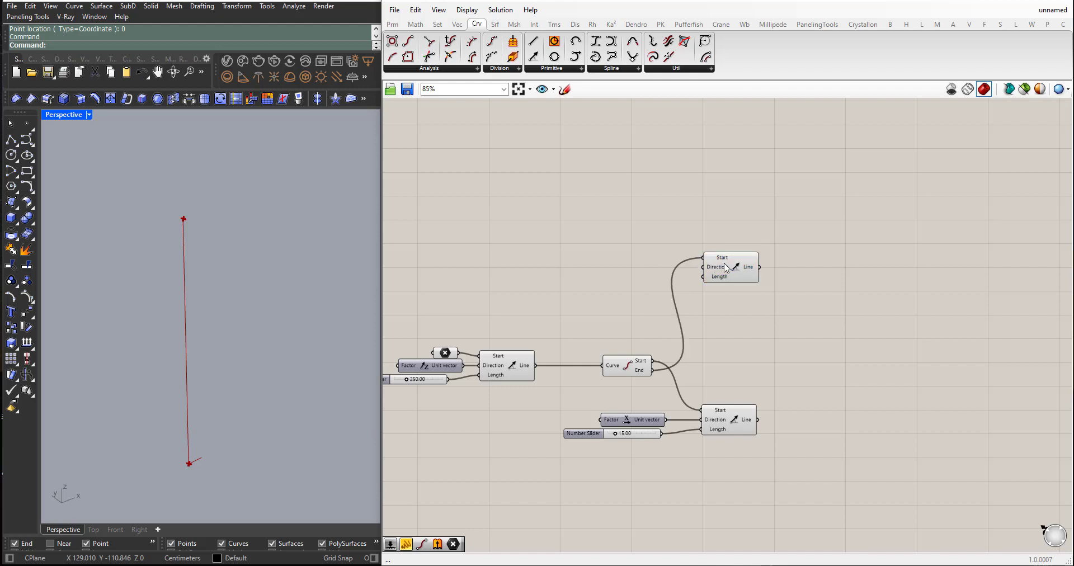
Copy the Unit X and slider pair up and wire the slider into the upper Line's Length.
left_click(726, 267)
left_click_drag(636, 476, 716, 274)
left_click(642, 294)
scroll(653, 279, "up", 1)
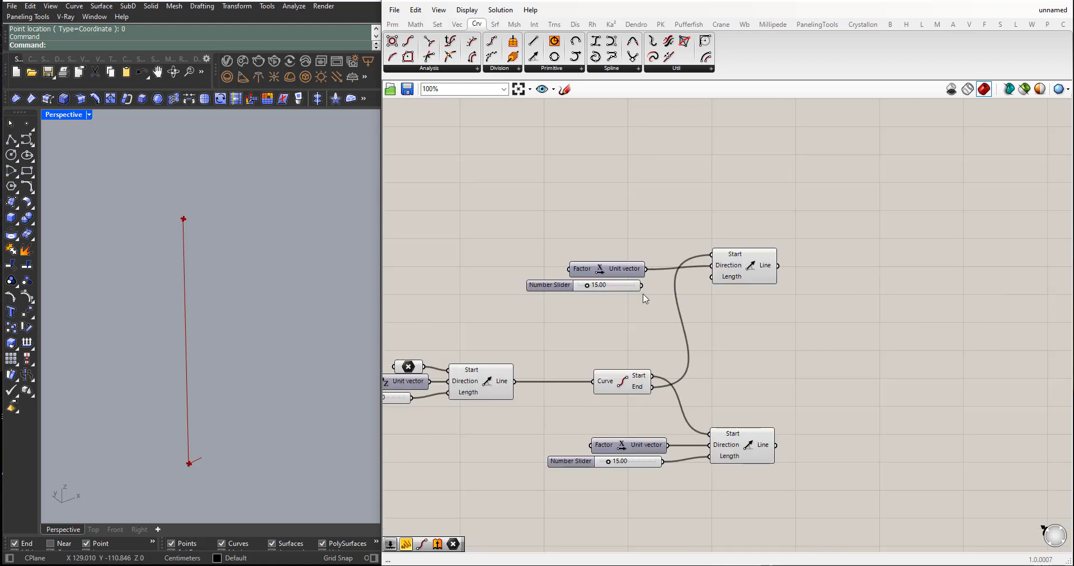
left_click_drag(642, 287, 713, 277)
Set the copied slider to 100, drawing the long top horizontal line.
double_click(567, 291)
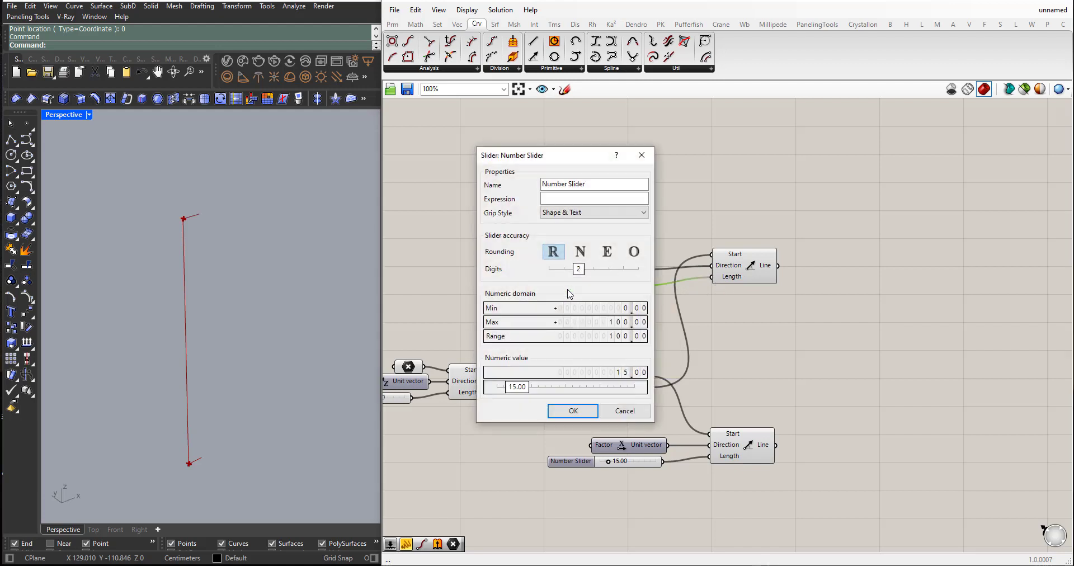
left_click(624, 411)
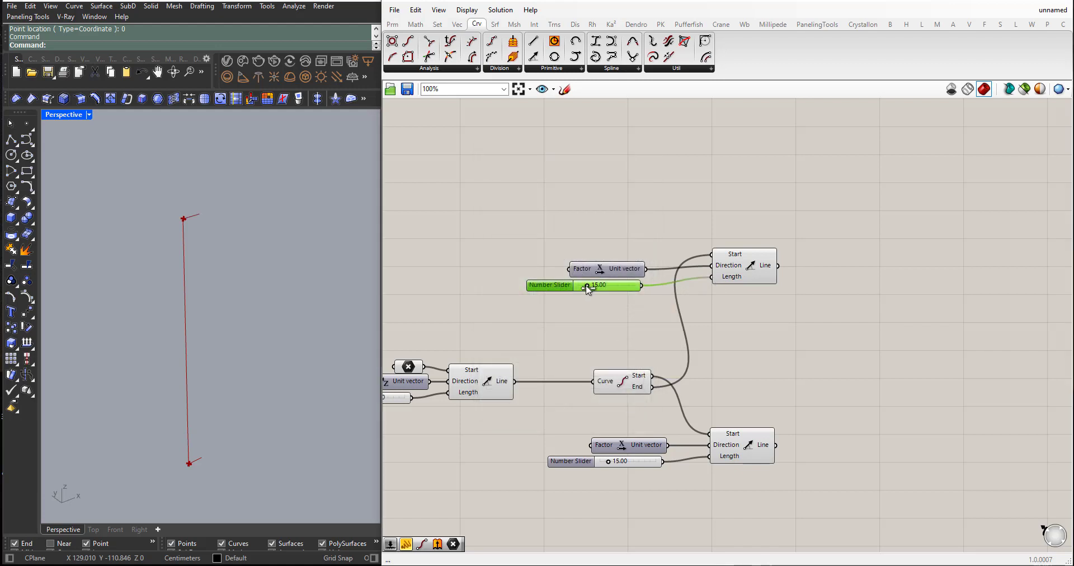
left_click_drag(587, 286, 660, 286)
double_click(555, 289)
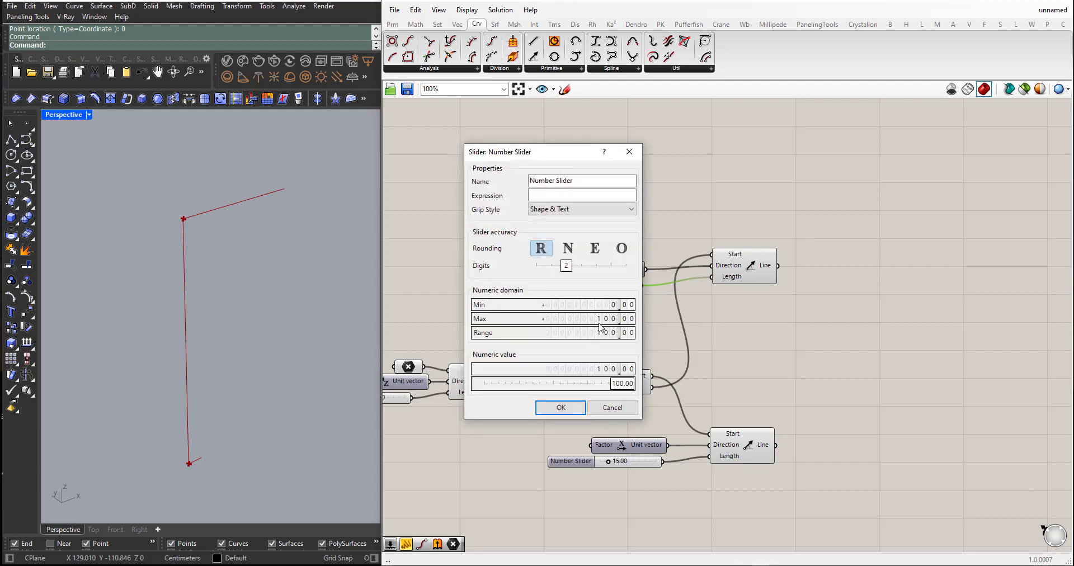
left_click(560, 408)
scroll(279, 350, "down", 2)
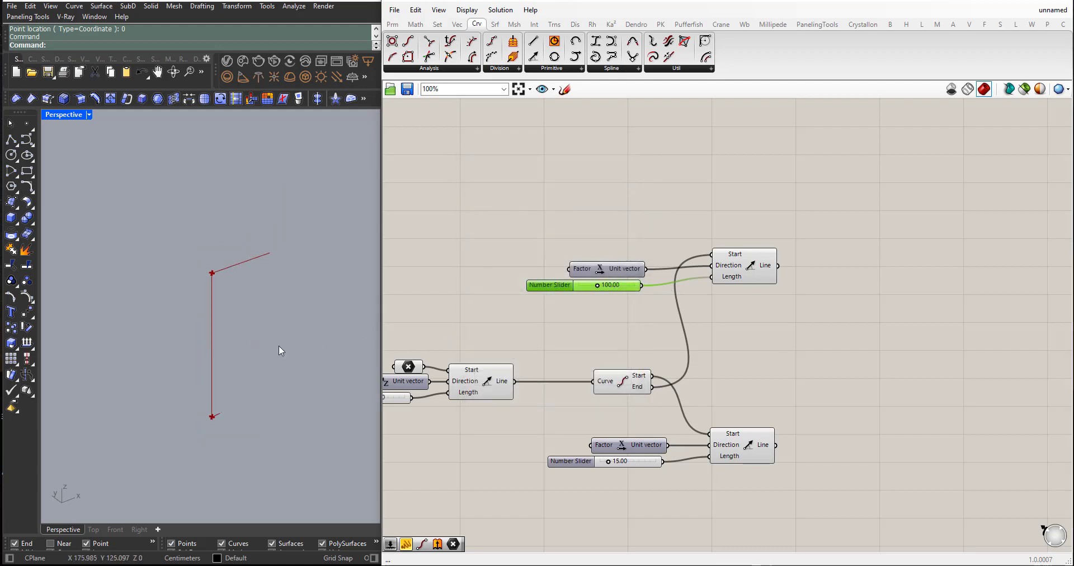
left_click(448, 338)
right_click_drag(252, 358, 238, 371)
scroll(566, 343, "down", 1)
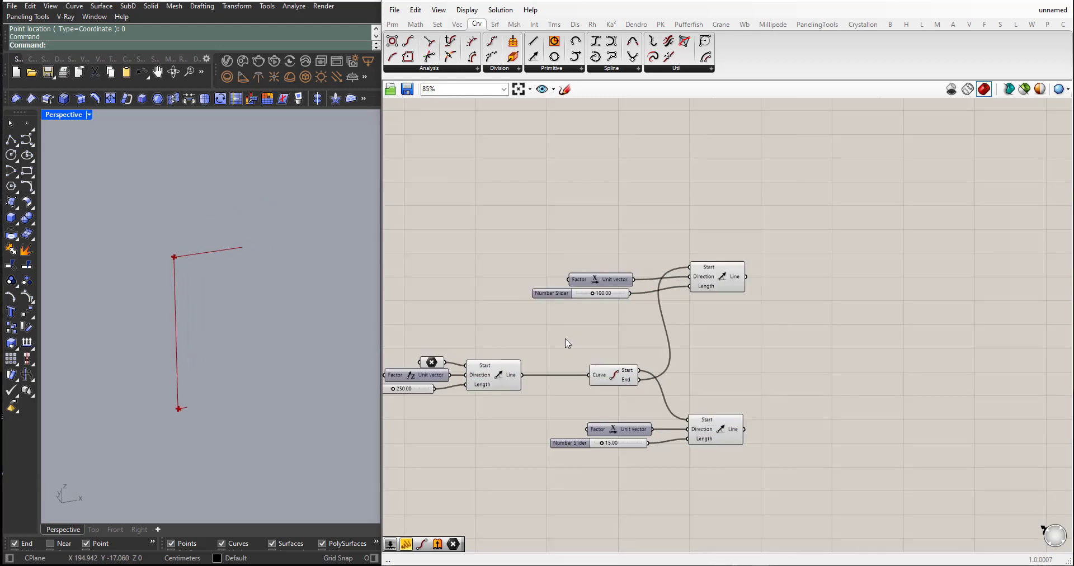
scroll(566, 343, "down", 1)
scroll(186, 376, "up", 1)
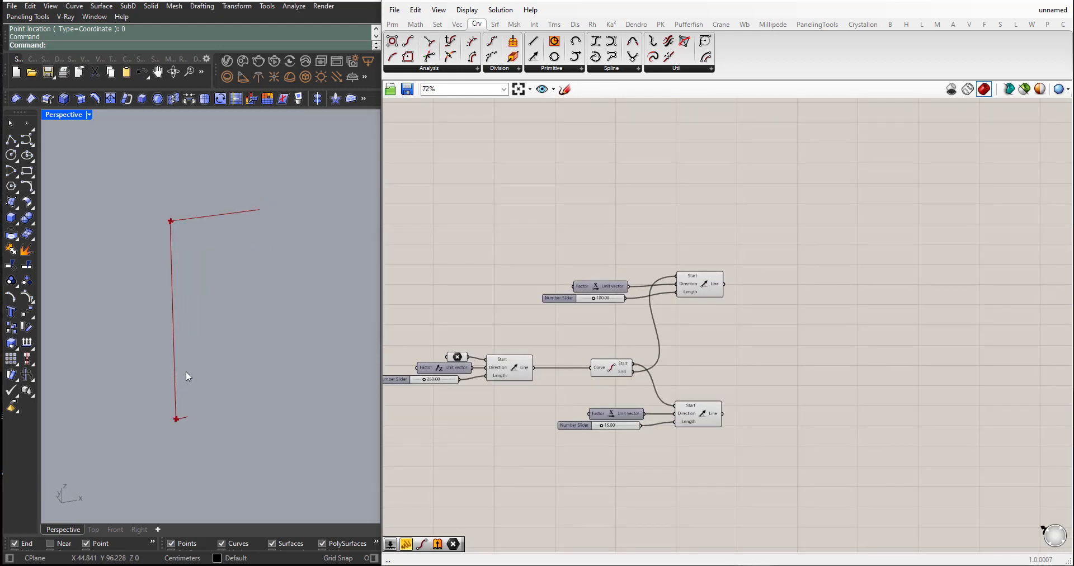
scroll(175, 434, "up", 3)
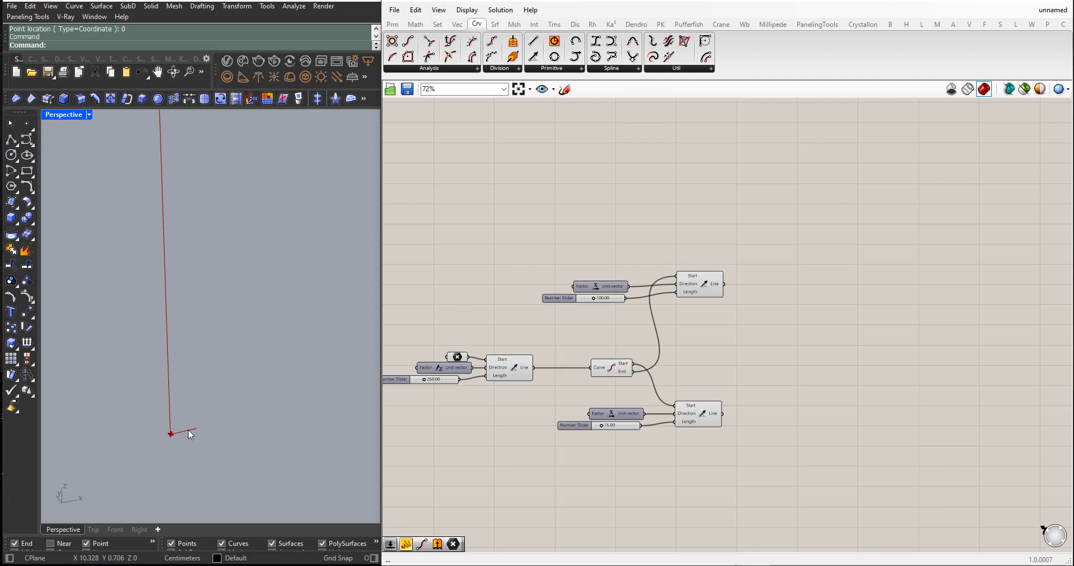
scroll(197, 440, "down", 3)
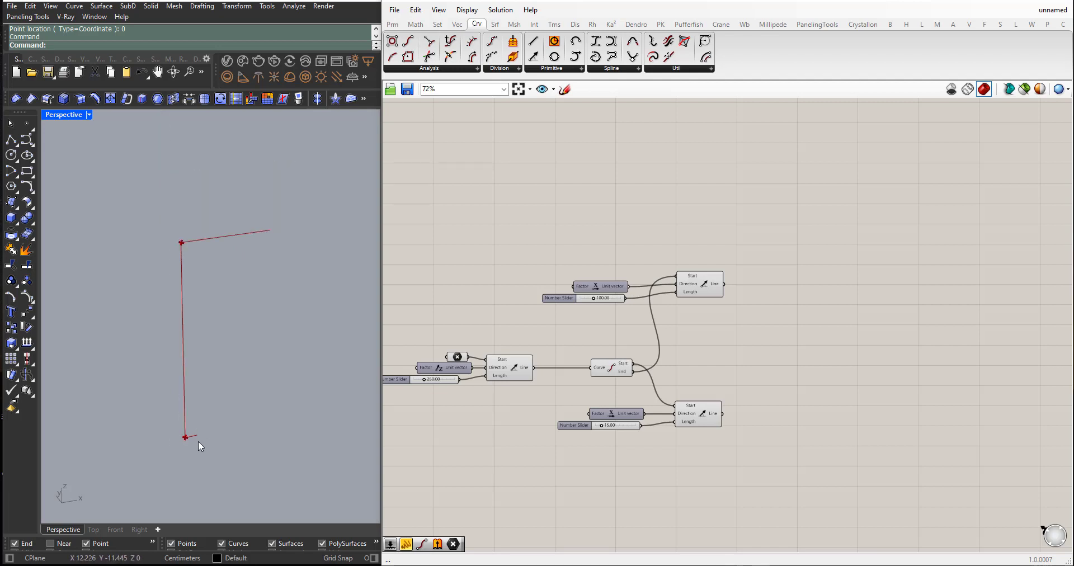
scroll(198, 442, "up", 2)
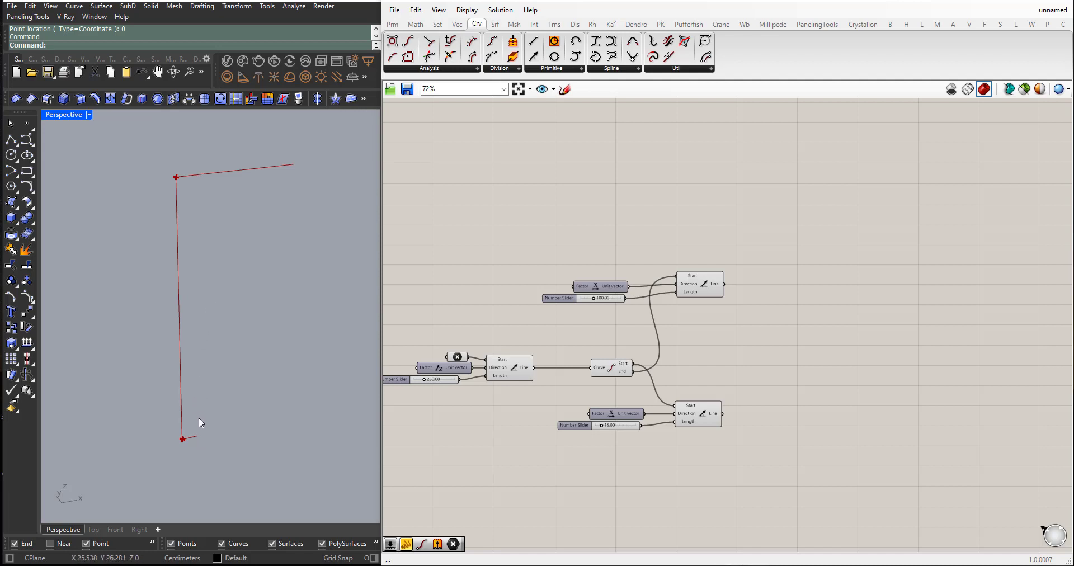
scroll(190, 394, "down", 3)
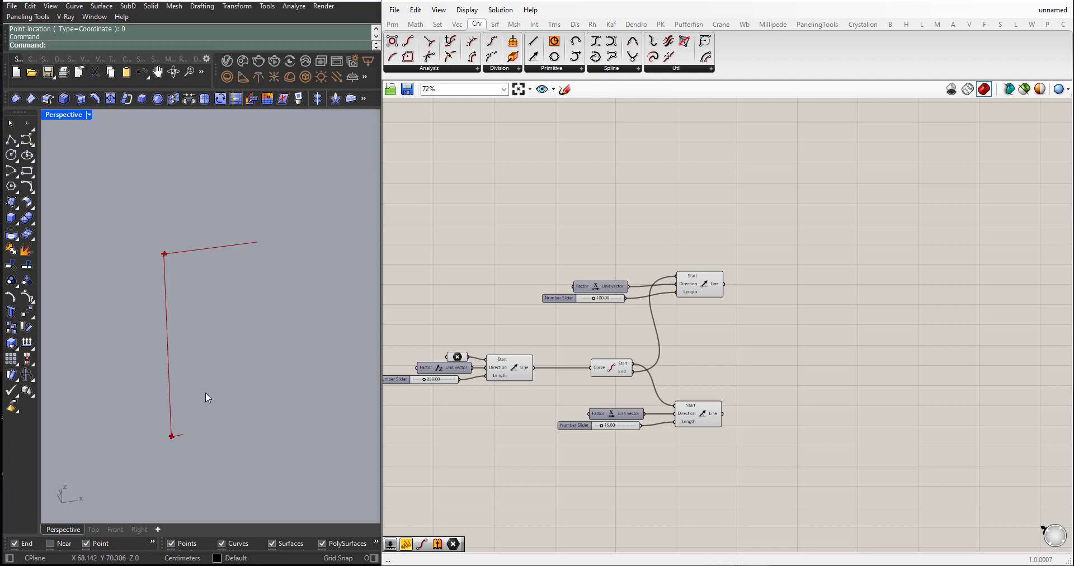
right_click_drag(193, 401, 330, 395)
Extract the short 15-unit foot line's end points with an End Points component.
scroll(723, 430, "up", 1)
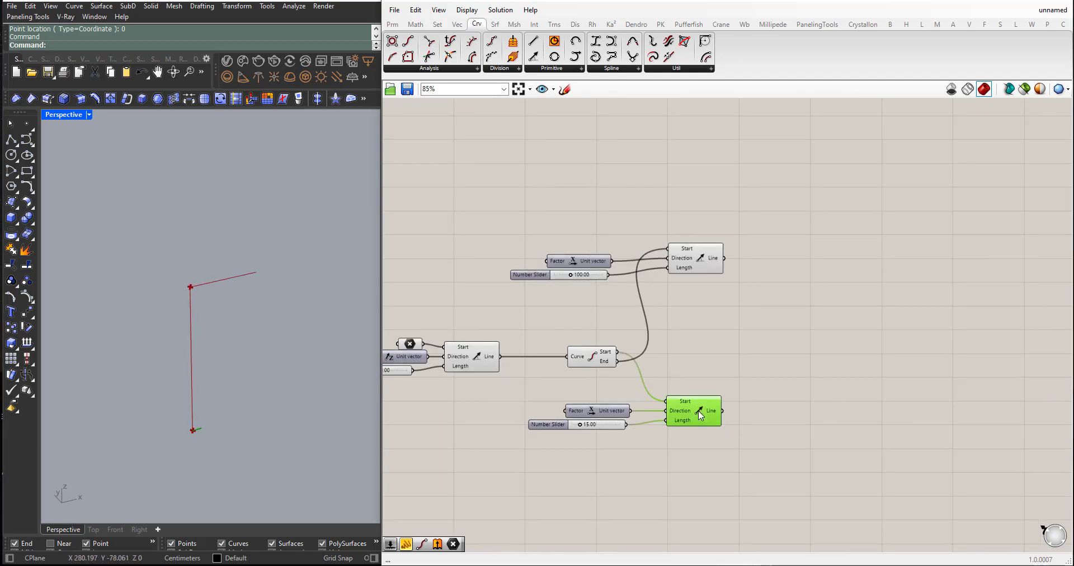
left_click_drag(408, 41, 463, 147)
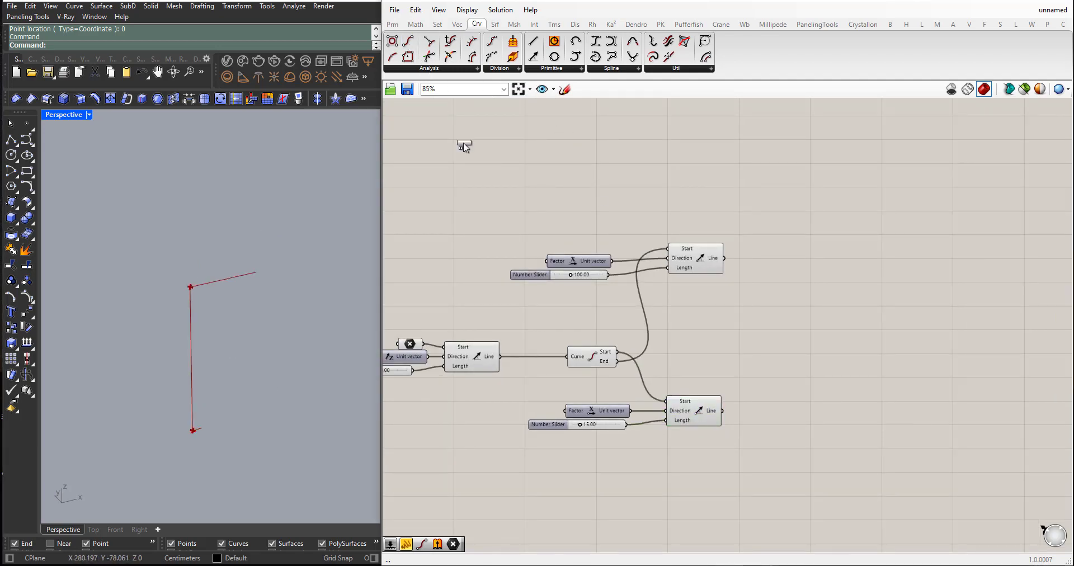
left_click_drag(800, 416, 800, 416)
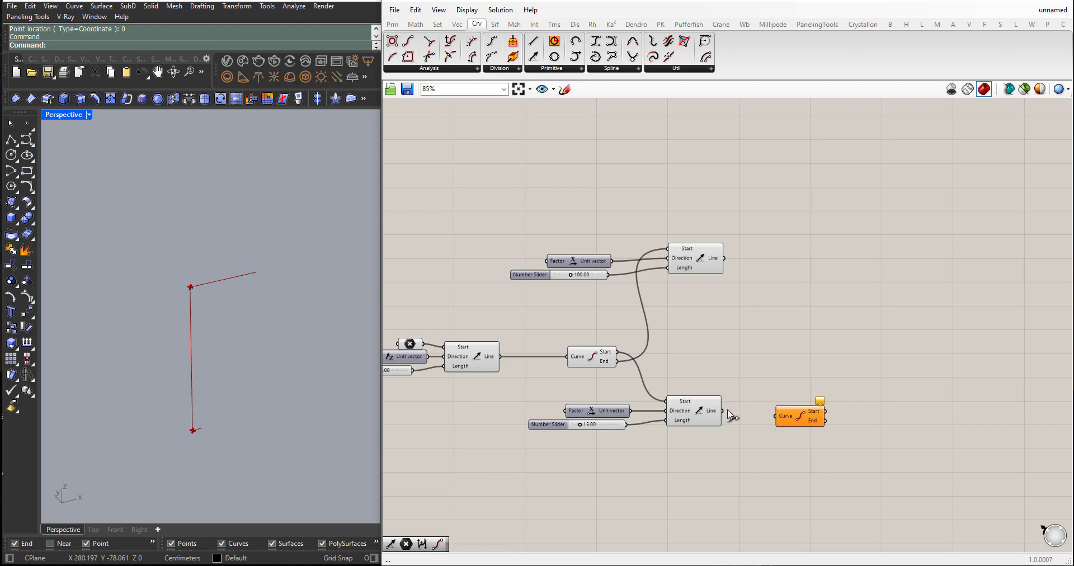
left_click_drag(723, 411, 770, 418)
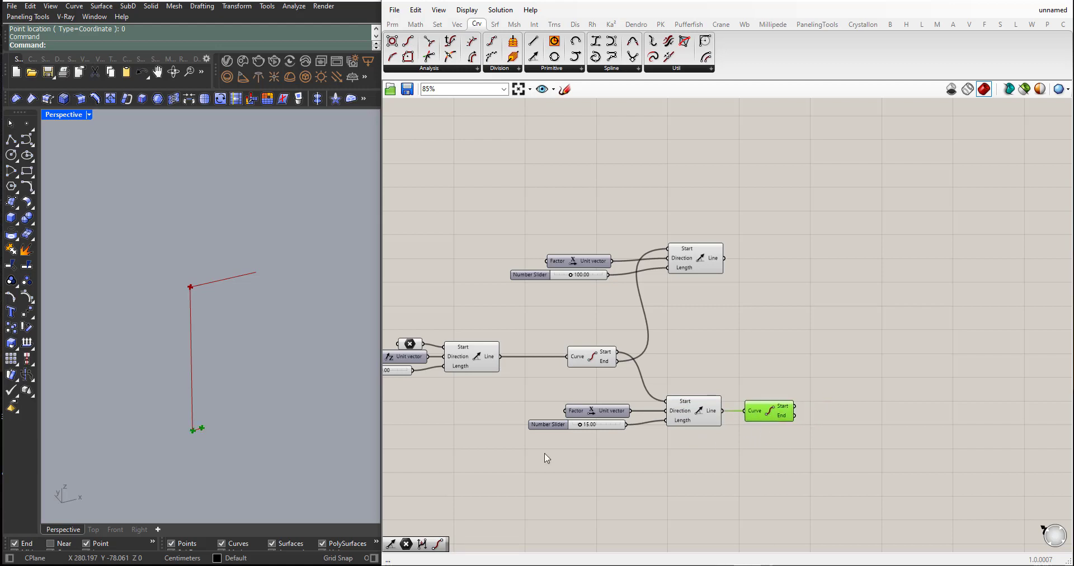
Add a Line SDL component whose Start is the short foot line's end point.
scroll(206, 419, "up", 3)
scroll(580, 463, "down", 1)
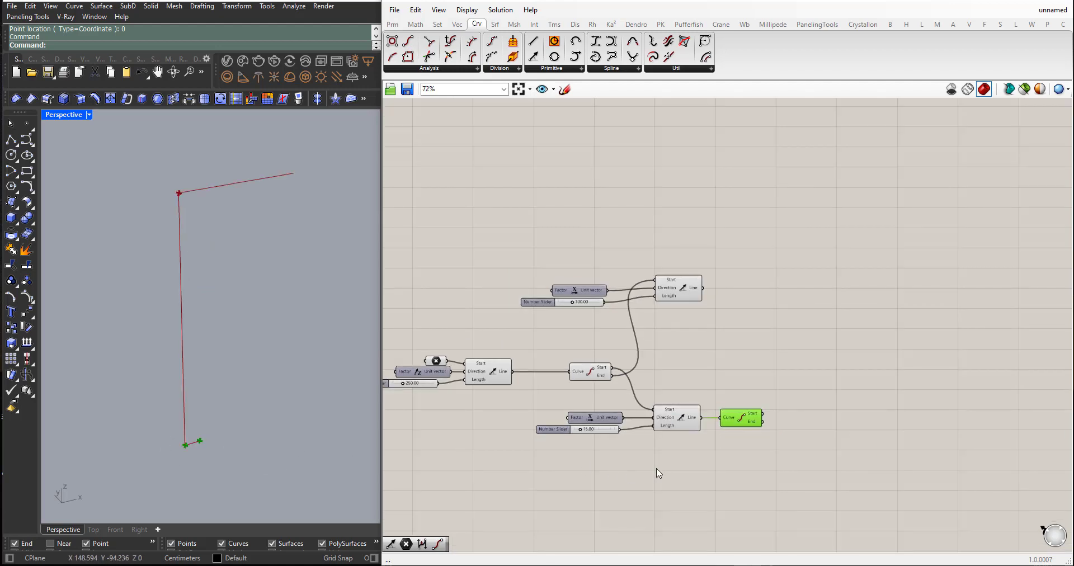
scroll(660, 467, "up", 1)
left_click(700, 466)
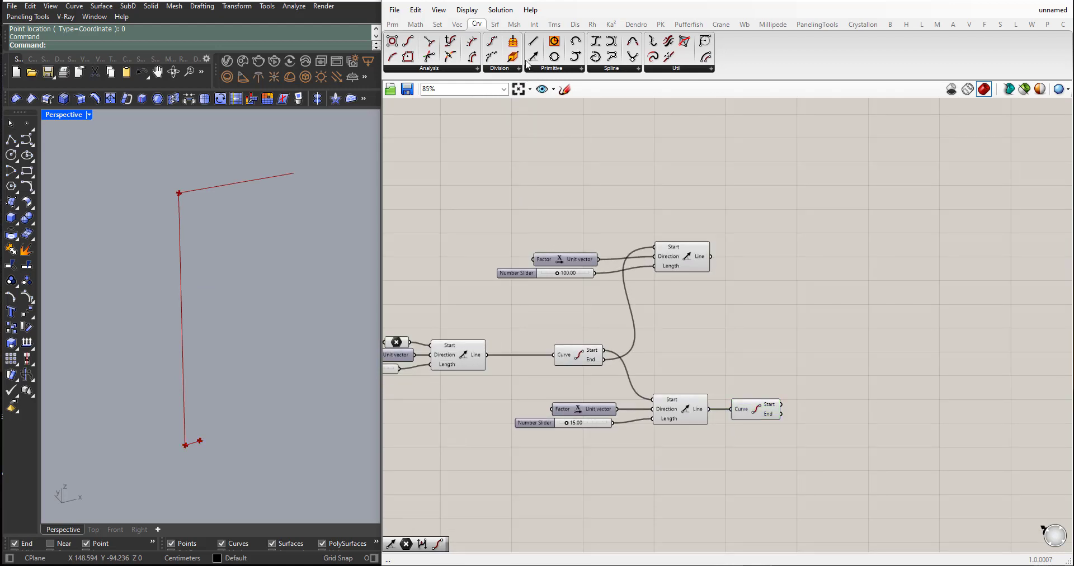
left_click_drag(533, 56, 594, 145)
left_click_drag(832, 410, 831, 413)
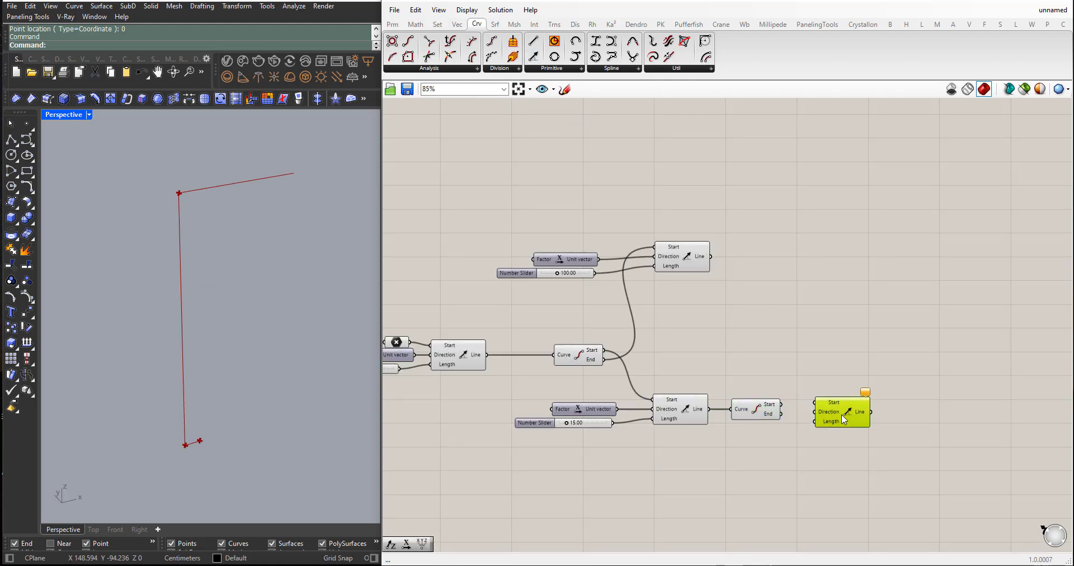
scroll(842, 414, "up", 2)
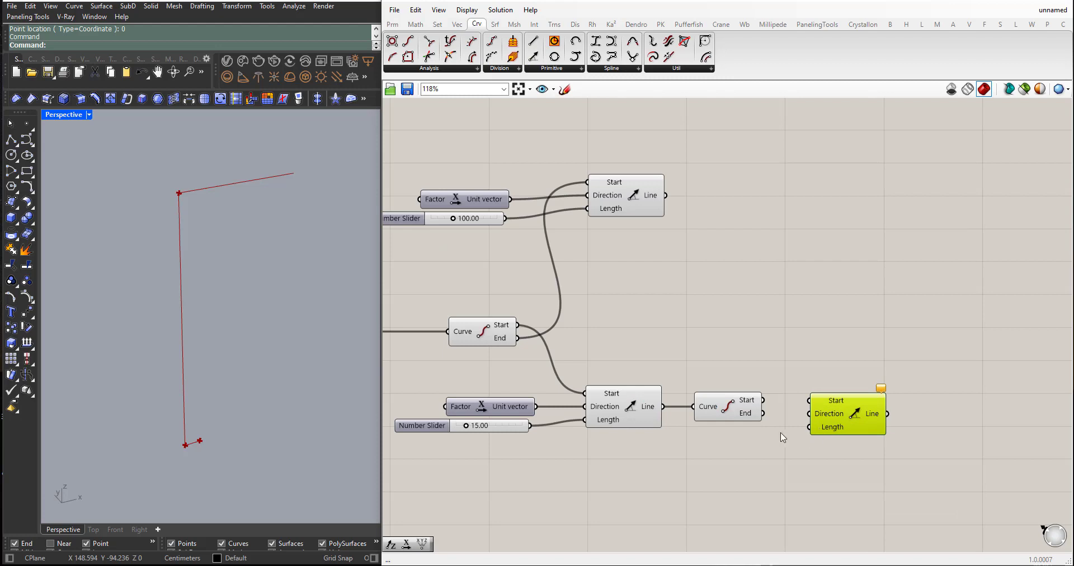
left_click_drag(764, 416, 860, 287)
Add a Unit Z vector feeding the new Line's Direction, and shift both components up-right.
scroll(758, 302, "up", 2)
double_click(748, 299)
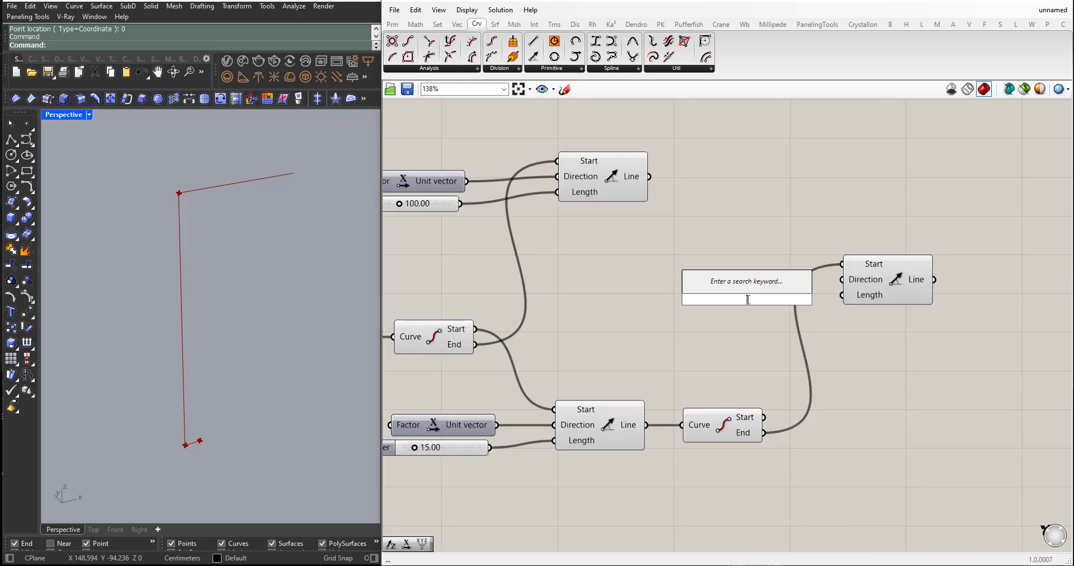
type("unit z")
key("Return")
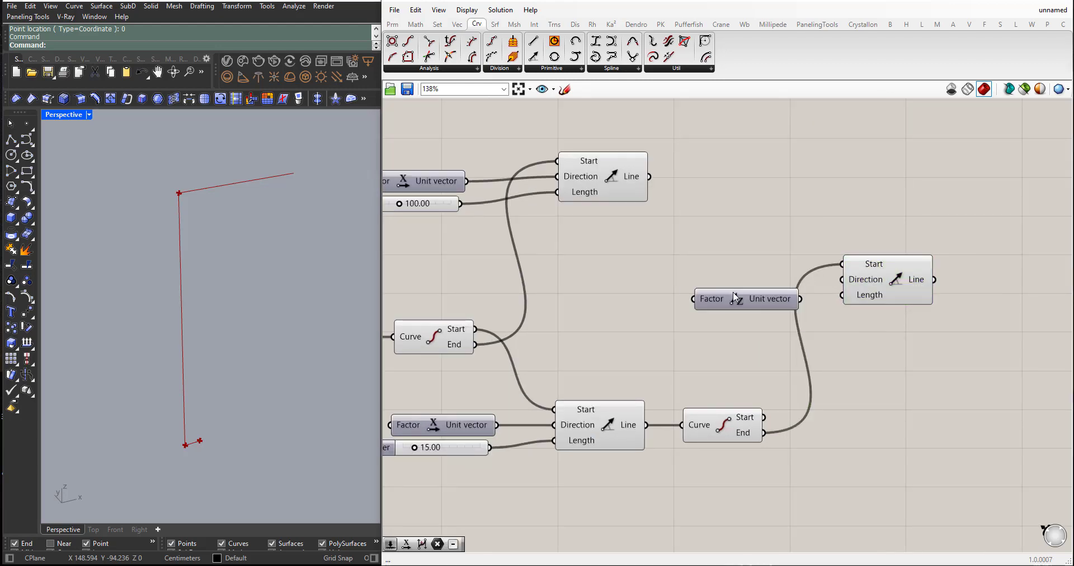
left_click_drag(734, 299, 831, 282)
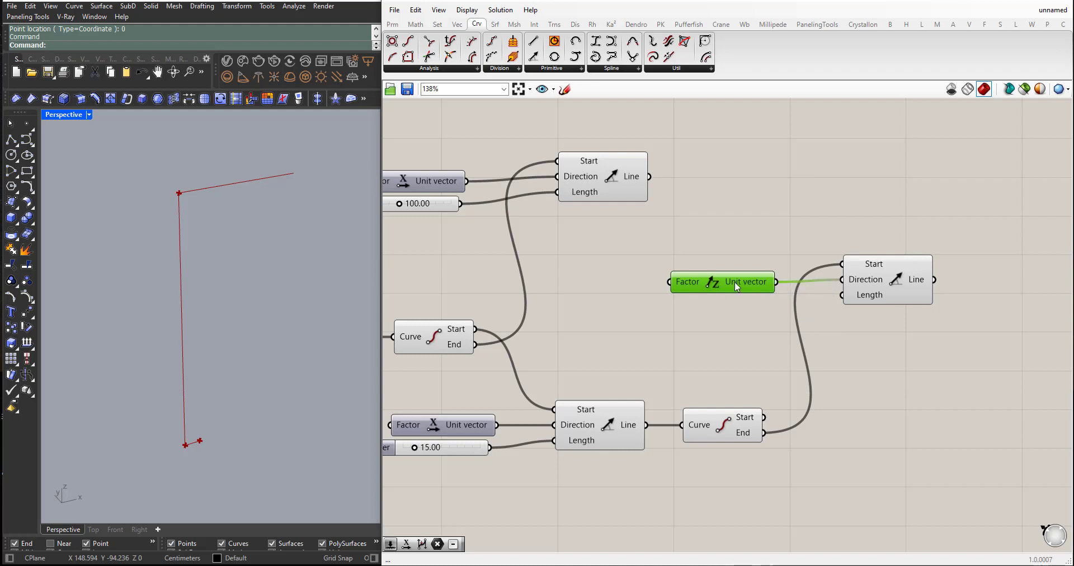
left_click_drag(734, 281, 745, 279)
scroll(802, 288, "down", 3)
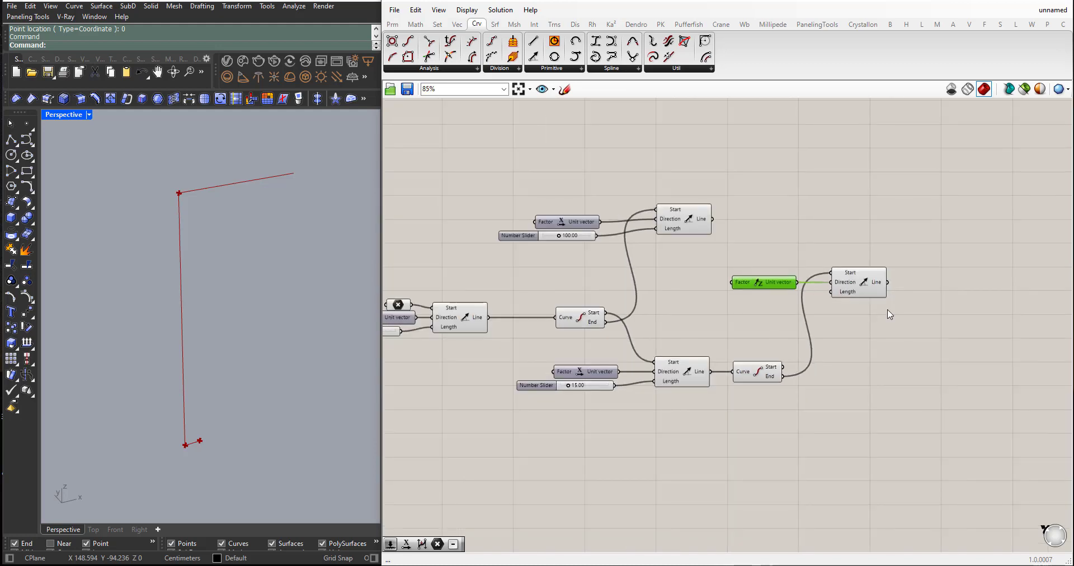
left_click_drag(891, 311, 762, 266)
left_click_drag(859, 281, 884, 286)
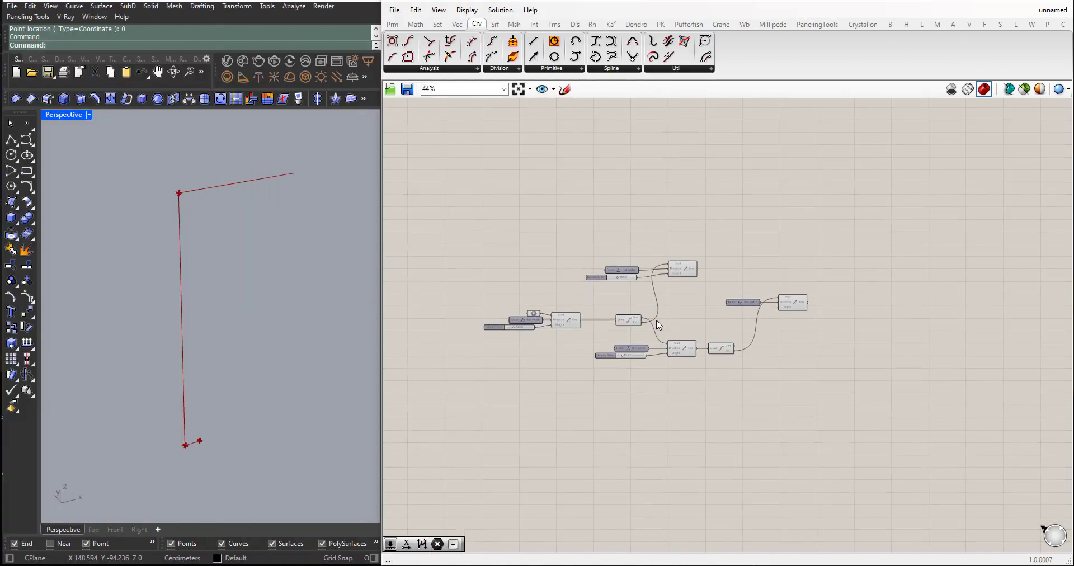
scroll(659, 324, "up", 2)
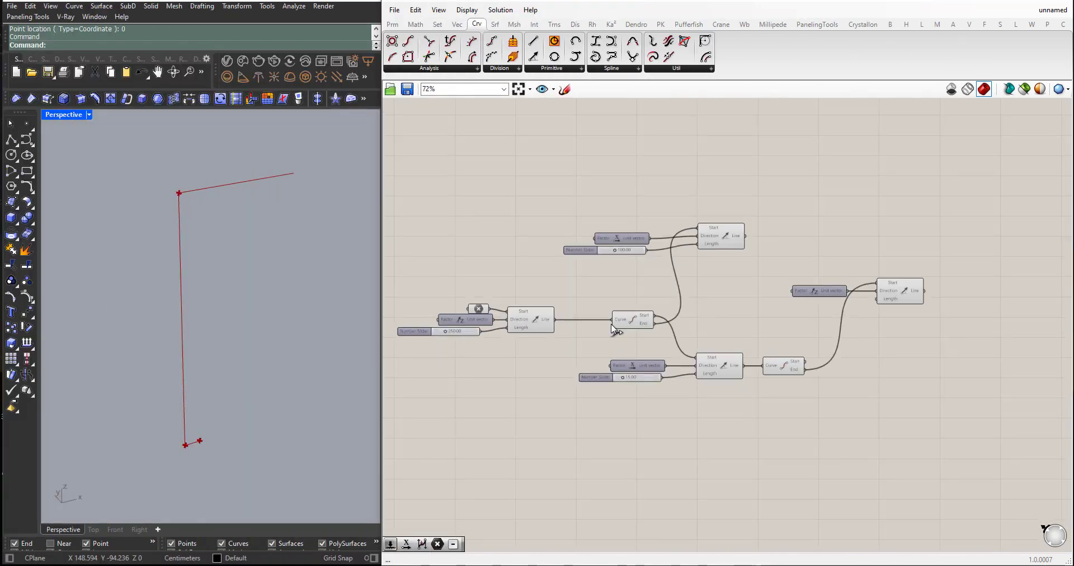
scroll(442, 339, "up", 1)
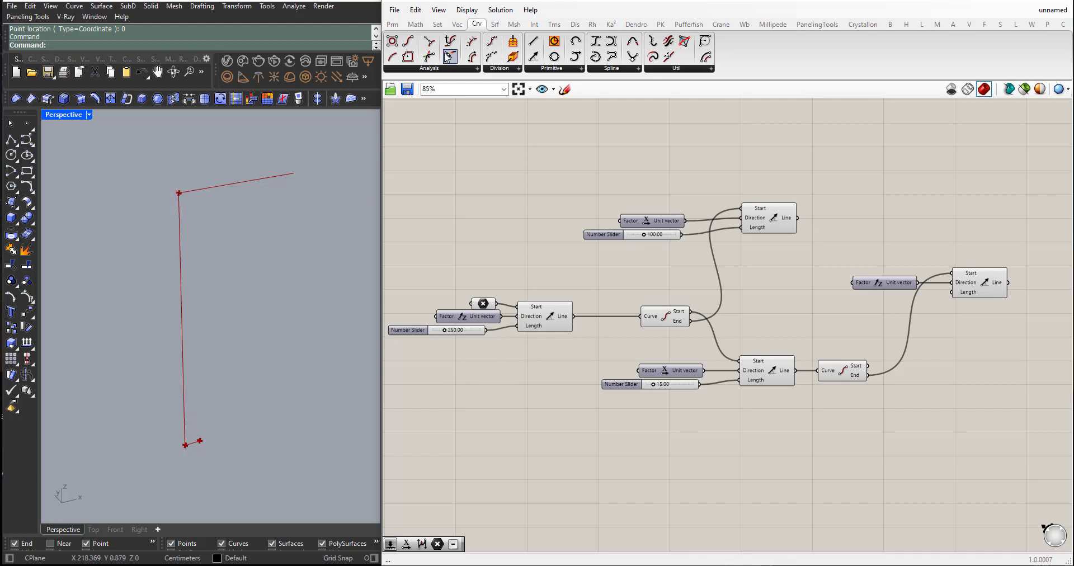
Add a Subtraction component with the 250 height slider as input A.
left_click(425, 27)
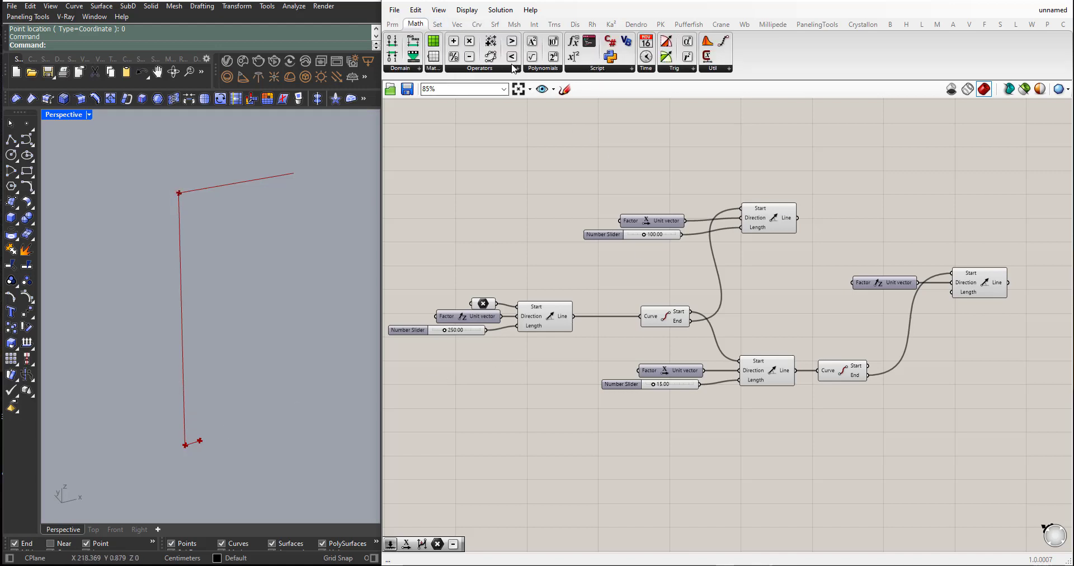
left_click_drag(861, 317, 832, 318)
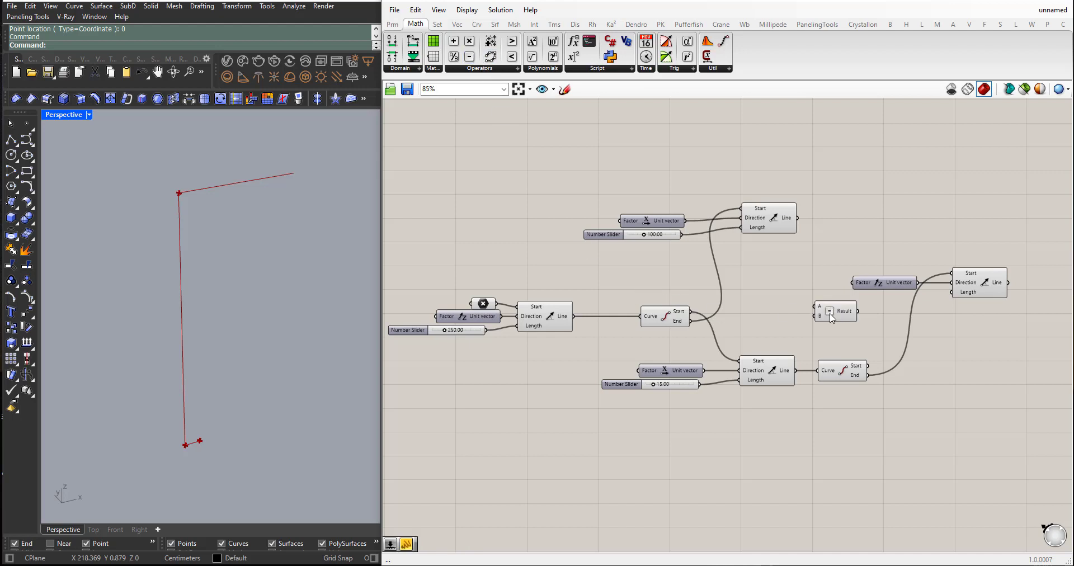
left_click_drag(487, 334, 558, 330)
left_click_drag(485, 330, 826, 304)
left_click(836, 316)
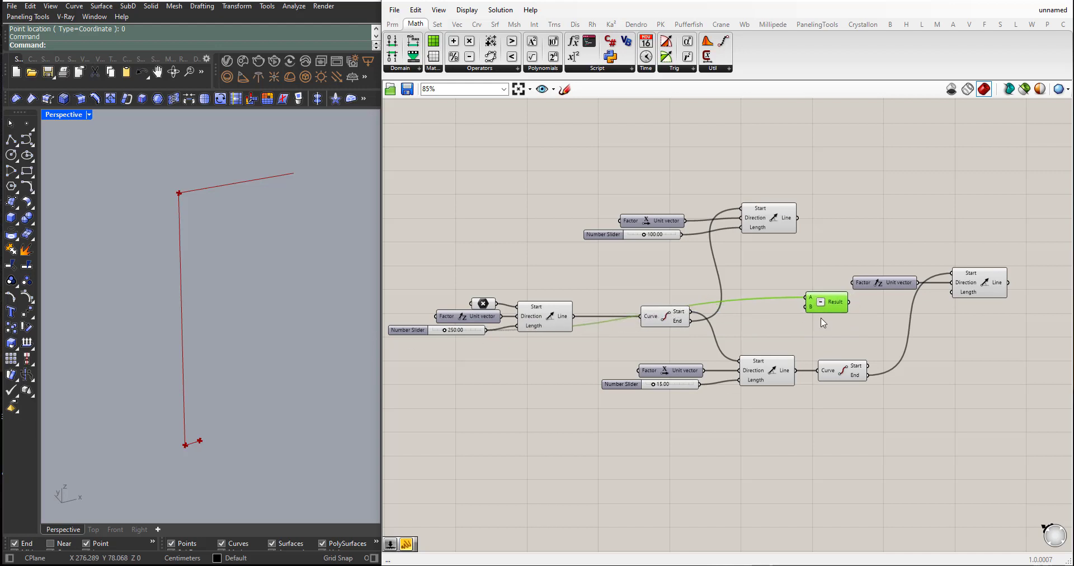
scroll(823, 323, "up", 3)
Add a 100 Number Slider as Subtraction input B, rearranging the nearby components.
double_click(744, 325)
type("1")
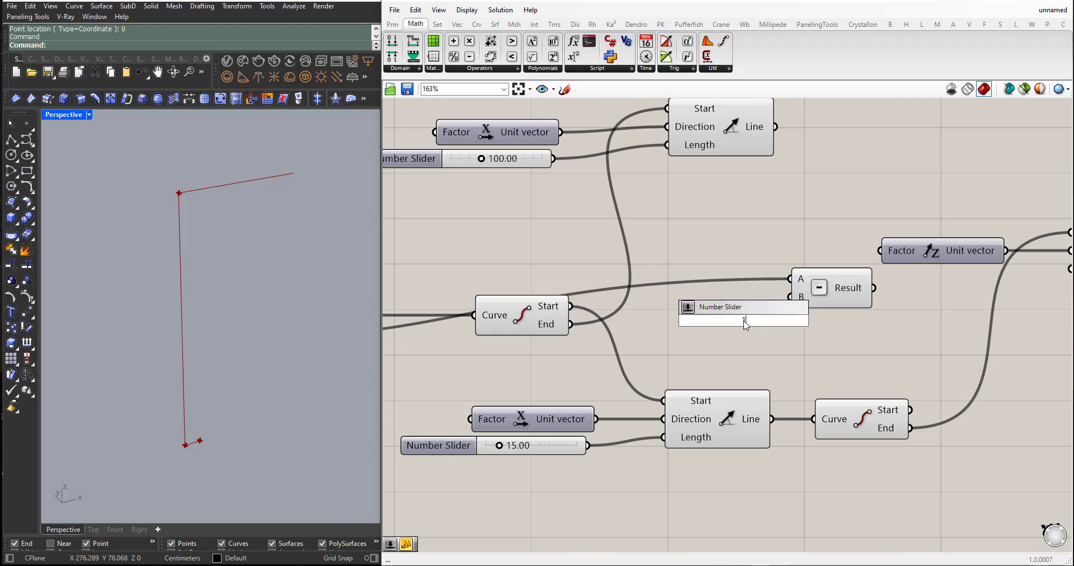
type("00")
key("Return")
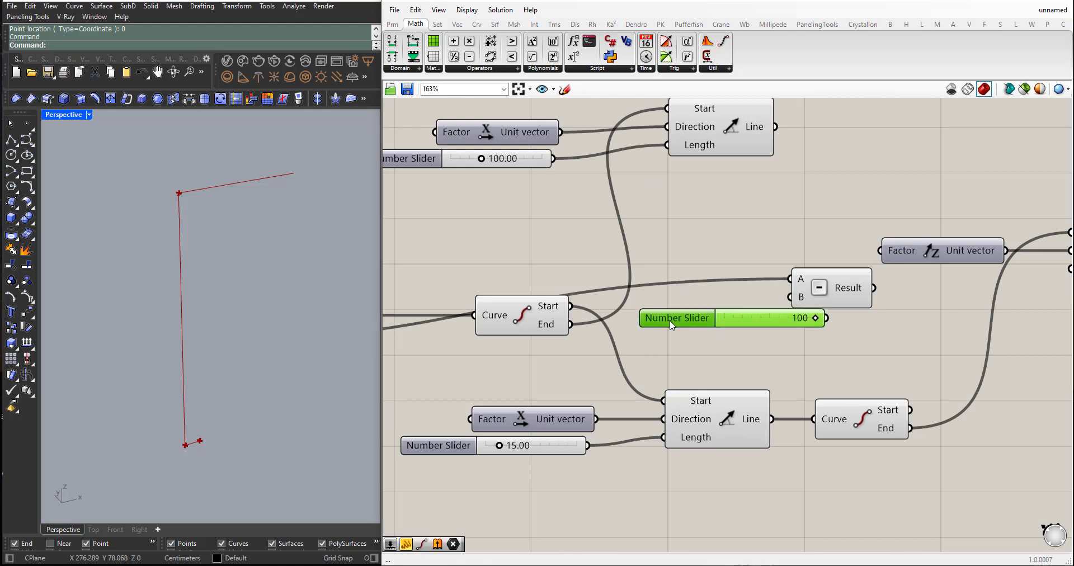
scroll(671, 318, "down", 1)
left_click_drag(884, 268, 909, 267)
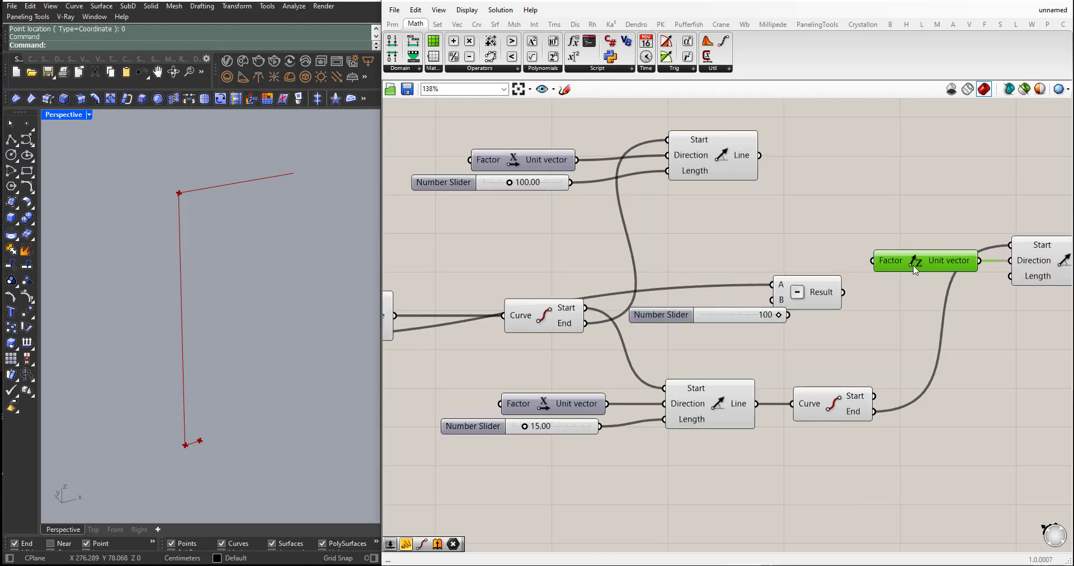
left_click_drag(821, 292, 903, 292)
left_click_drag(676, 318, 726, 311)
left_click_drag(839, 309, 897, 295)
scroll(834, 327, "down", 1)
scroll(656, 333, "down", 3)
scroll(492, 360, "up", 3)
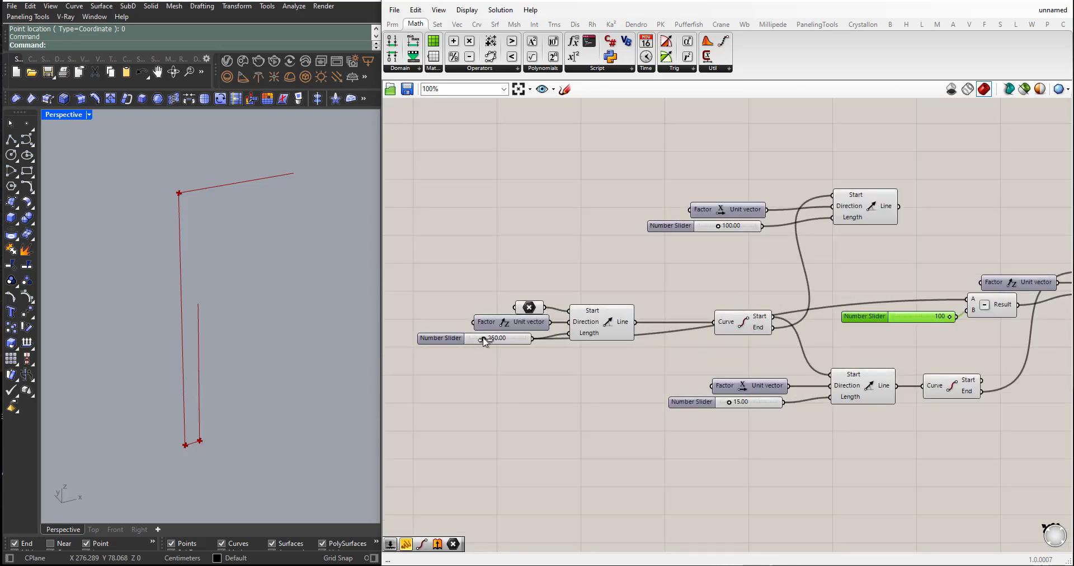
Drag the height slider from 250 to 260, then preview the new upright Line in Rhino.
mouse_move(482, 339)
left_mouse_down()
mouse_move(502, 339)
mouse_move(484, 339)
left_mouse_up()
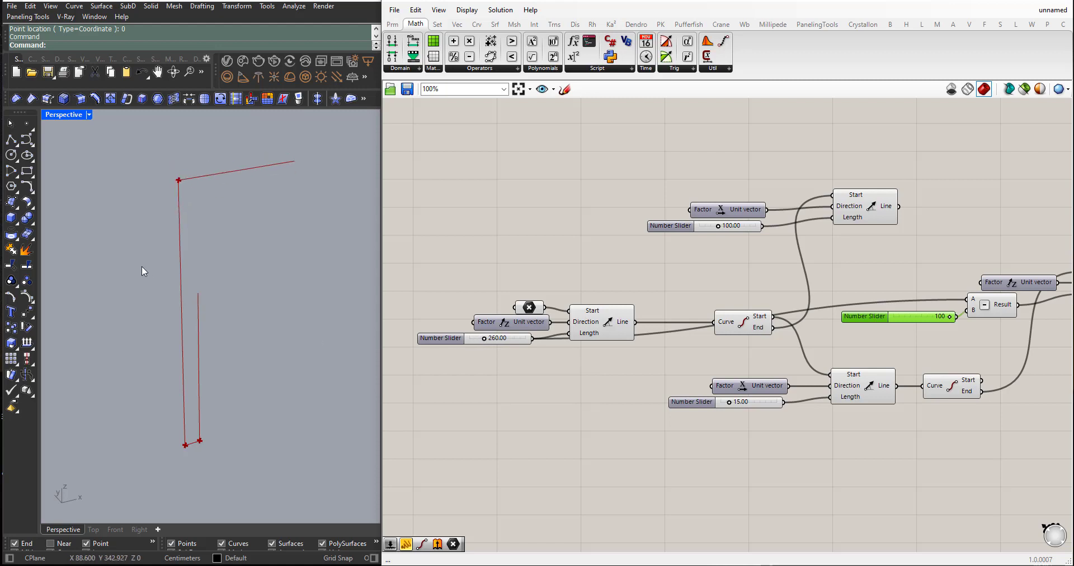
scroll(526, 337, "down", 2)
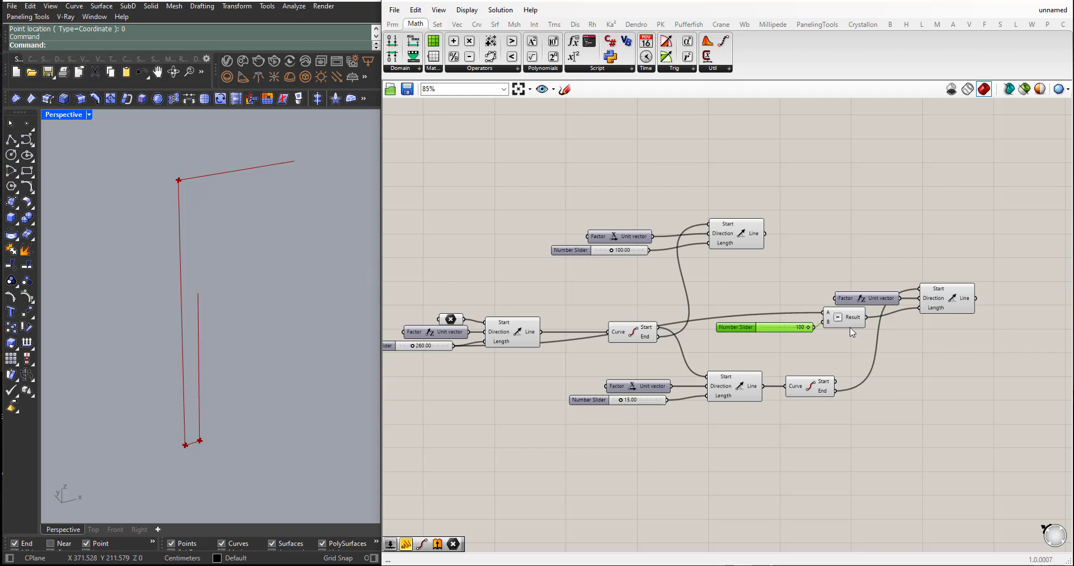
scroll(858, 330, "up", 1)
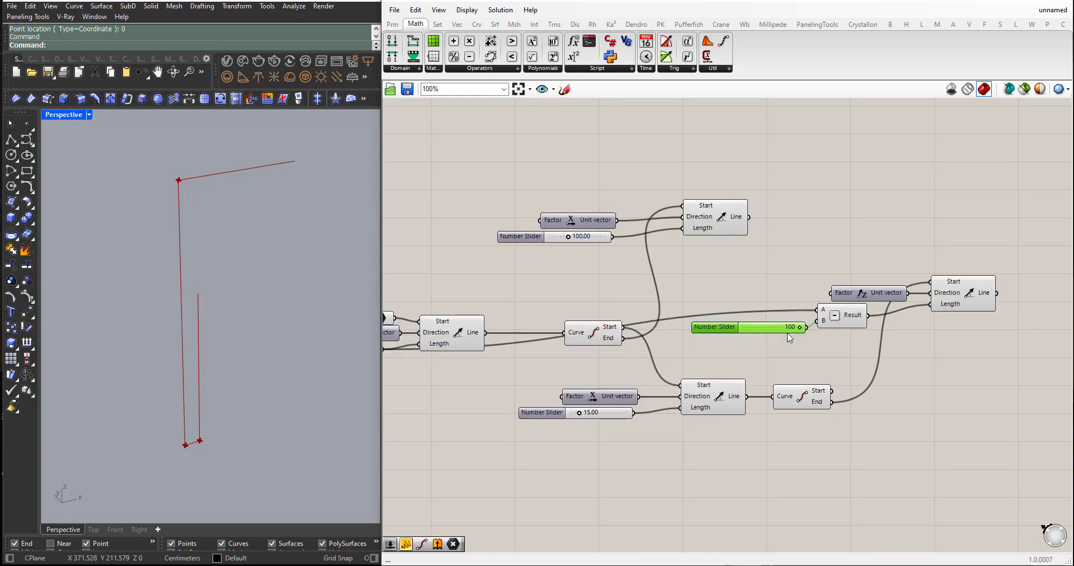
scroll(735, 337, "down", 1)
right_click_drag(666, 324, 586, 323)
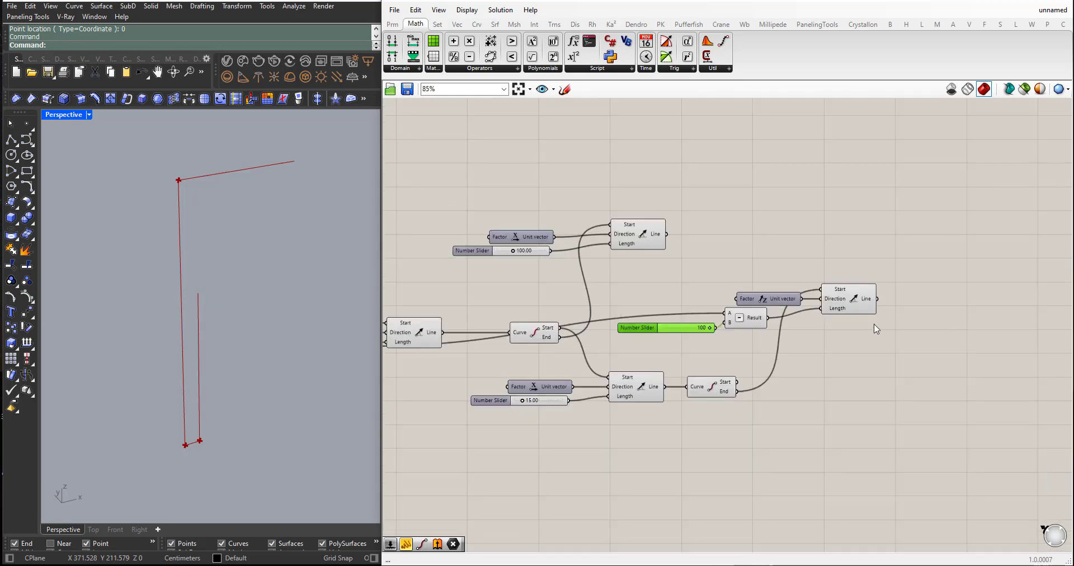
scroll(868, 322, "up", 1)
left_click(852, 298)
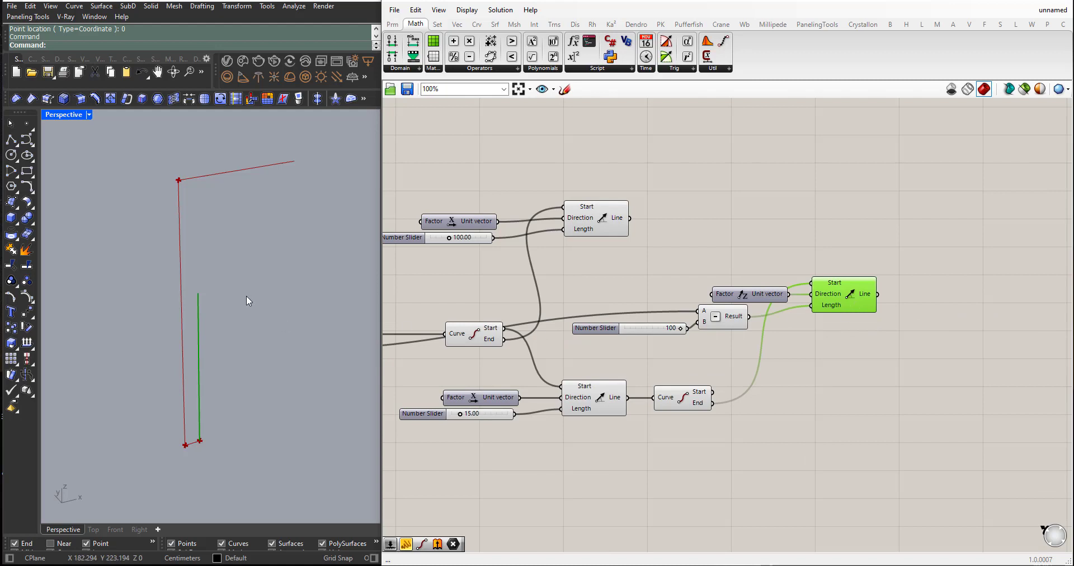
scroll(212, 308, "down", 1)
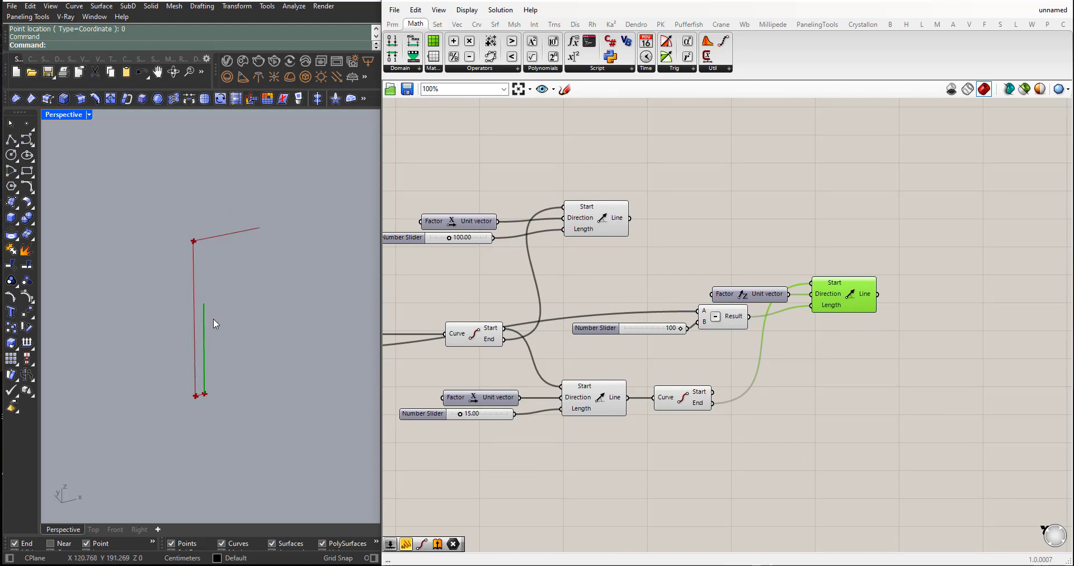
scroll(249, 244, "down", 1)
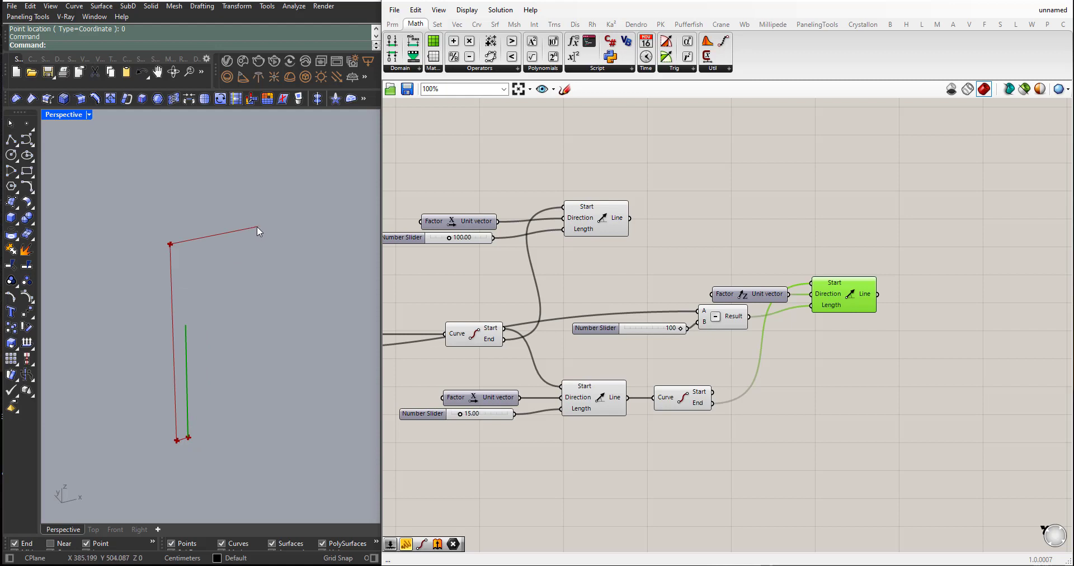
scroll(755, 317, "down", 2)
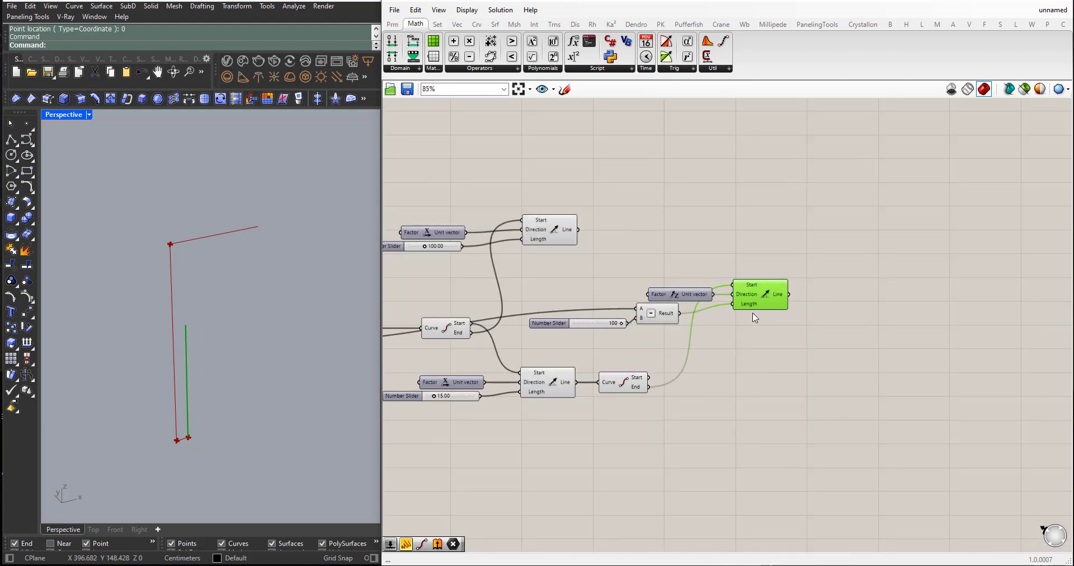
double_click(846, 340)
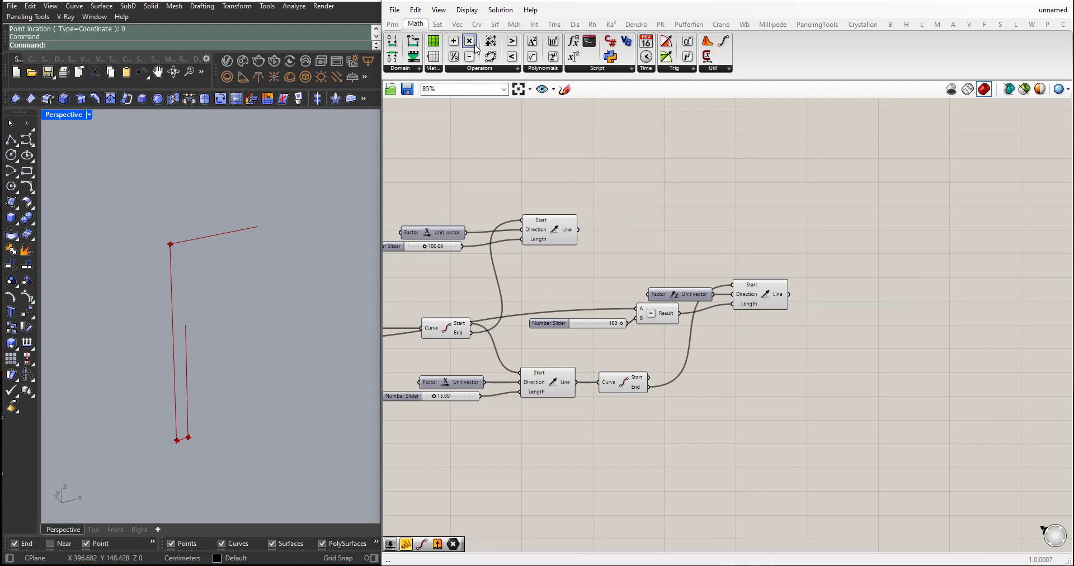
Feed the upright fourth line into a new End Points component.
left_click(477, 24)
left_click_drag(408, 45, 855, 315)
left_click_drag(790, 294, 796, 237)
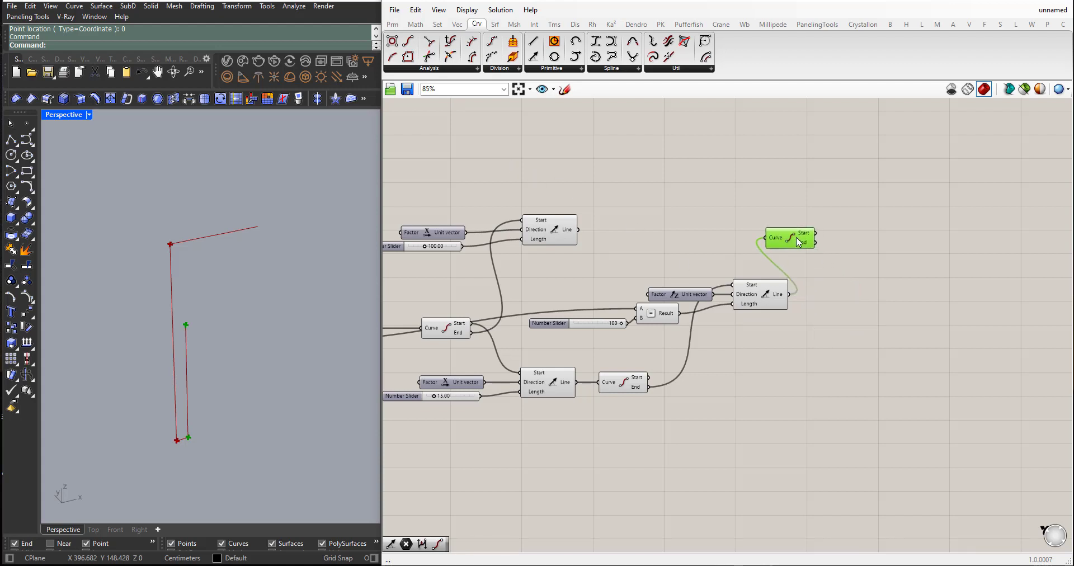
Add a second End Points component fed by the 100-unit top line.
key("ctrl+z")
double_click(648, 234)
left_click(648, 234)
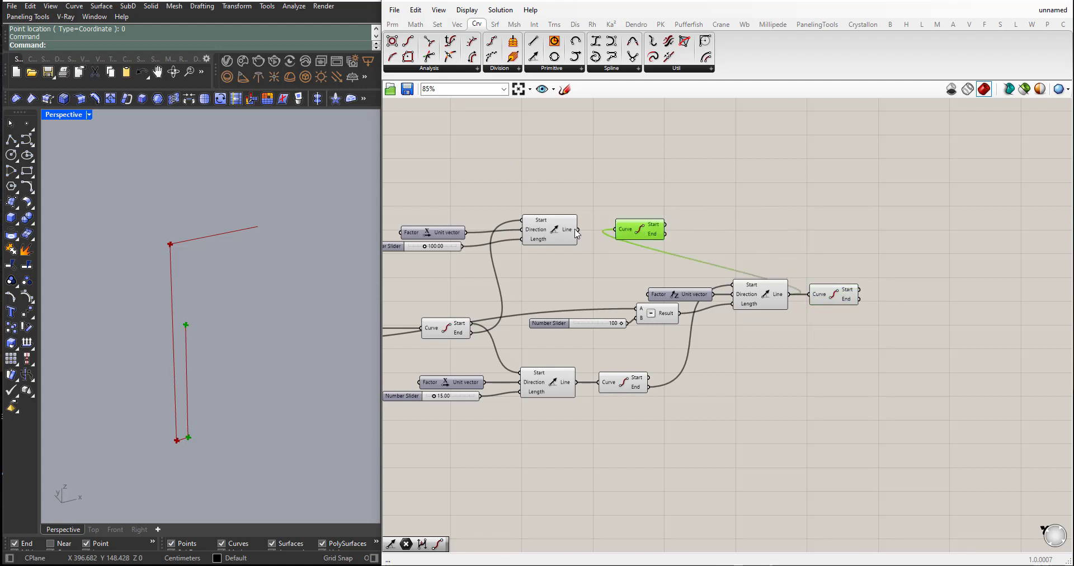
left_click_drag(577, 233, 825, 235)
left_click(858, 324)
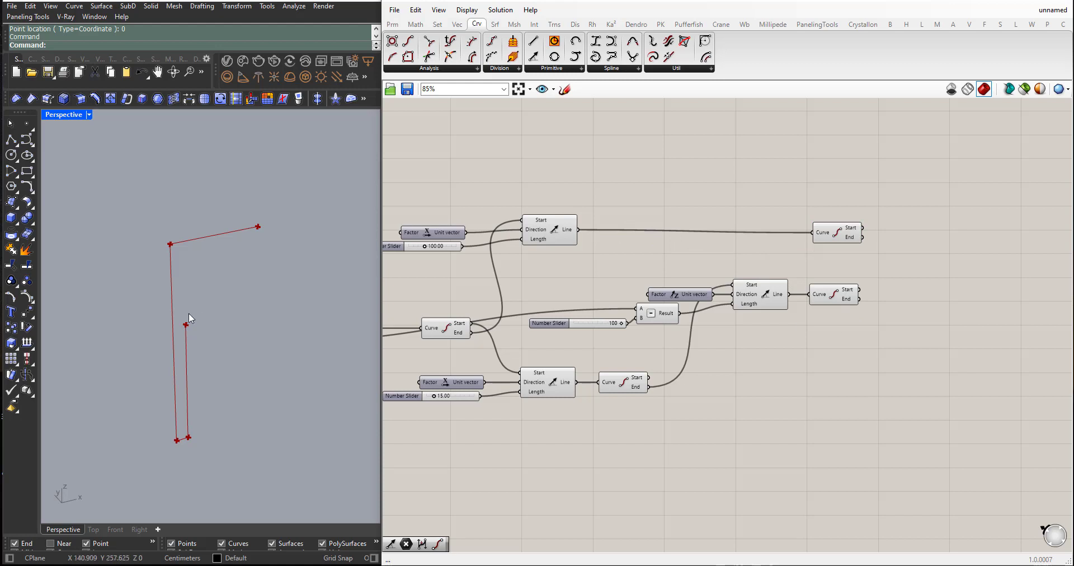
scroll(221, 317, "down", 2)
scroll(814, 299, "up", 2)
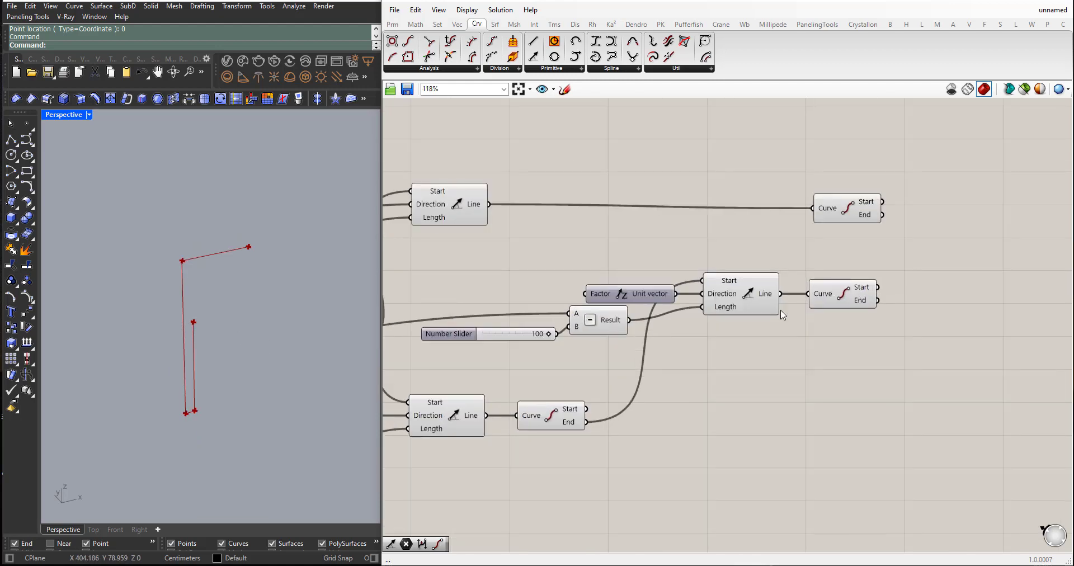
scroll(783, 315, "down", 2)
scroll(884, 289, "up", 3)
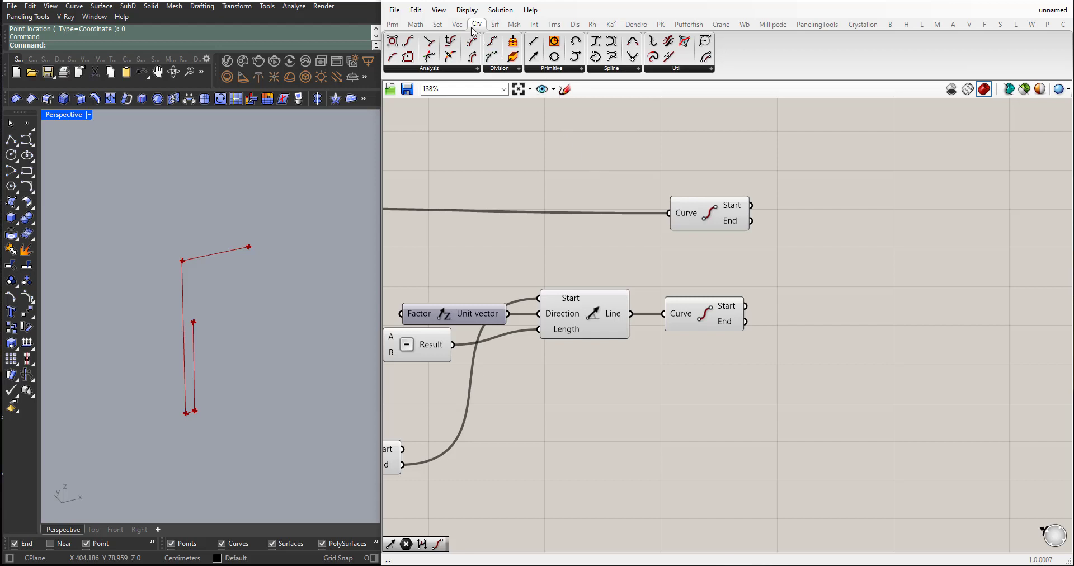
Place a Bi-Arc taking the upright line's end as Start Point and the top line's end as End Point.
left_click(576, 69)
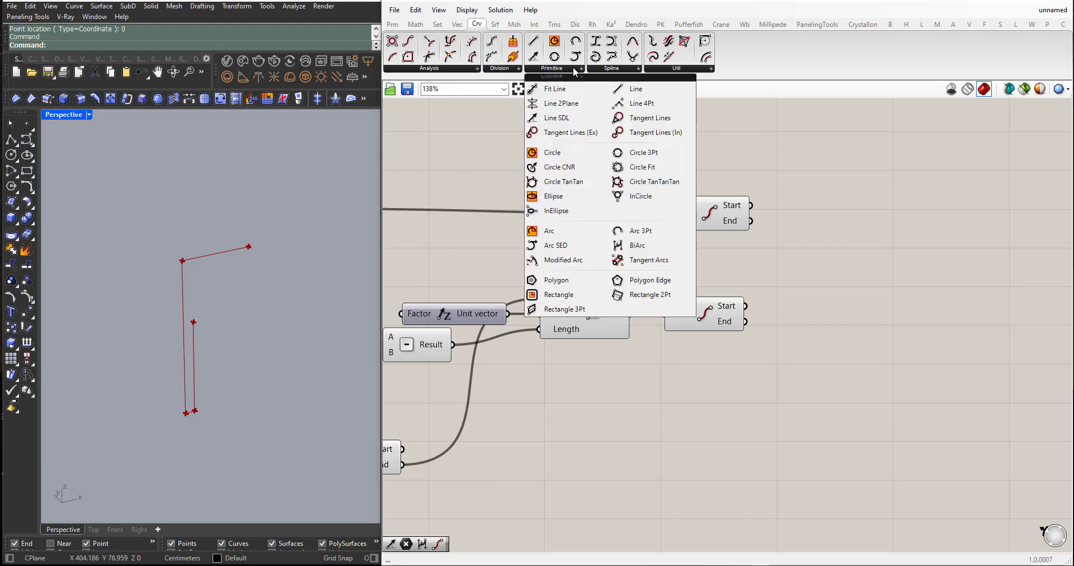
left_click(642, 246)
left_click(851, 264)
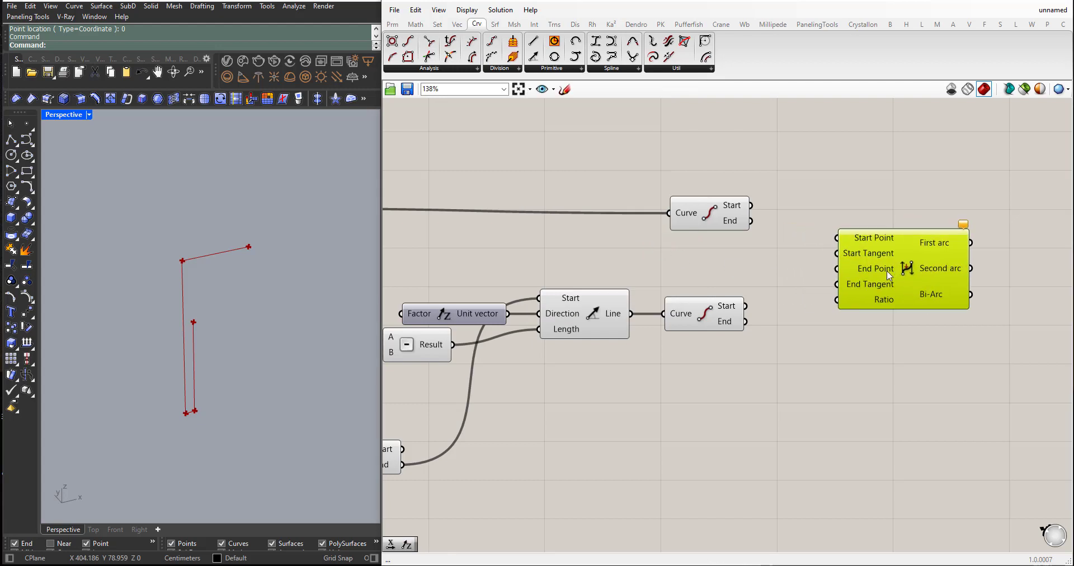
scroll(764, 274, "down", 2)
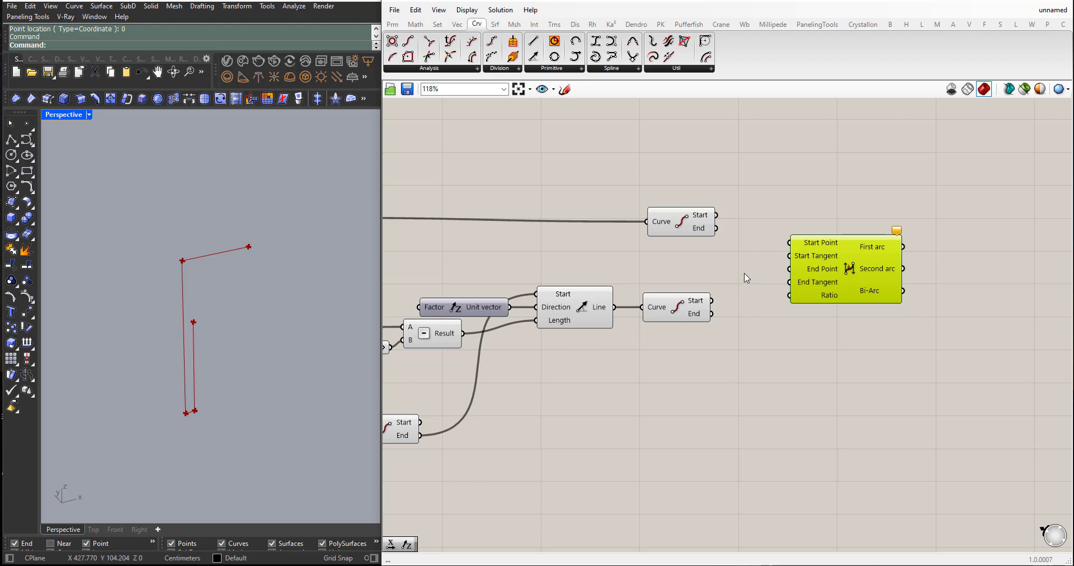
left_click_drag(692, 231, 682, 224)
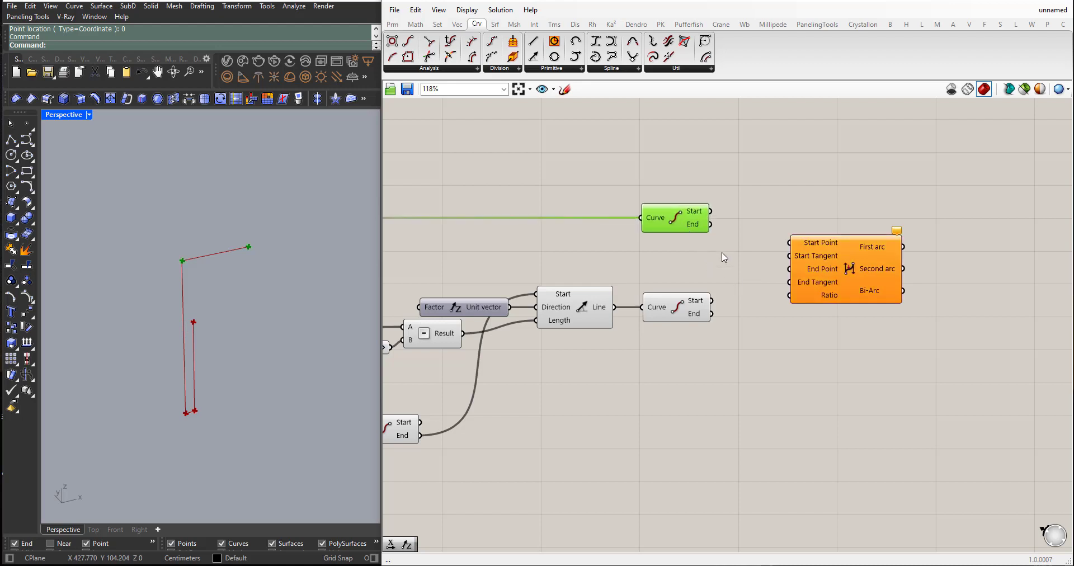
left_click(686, 298)
left_click(714, 364)
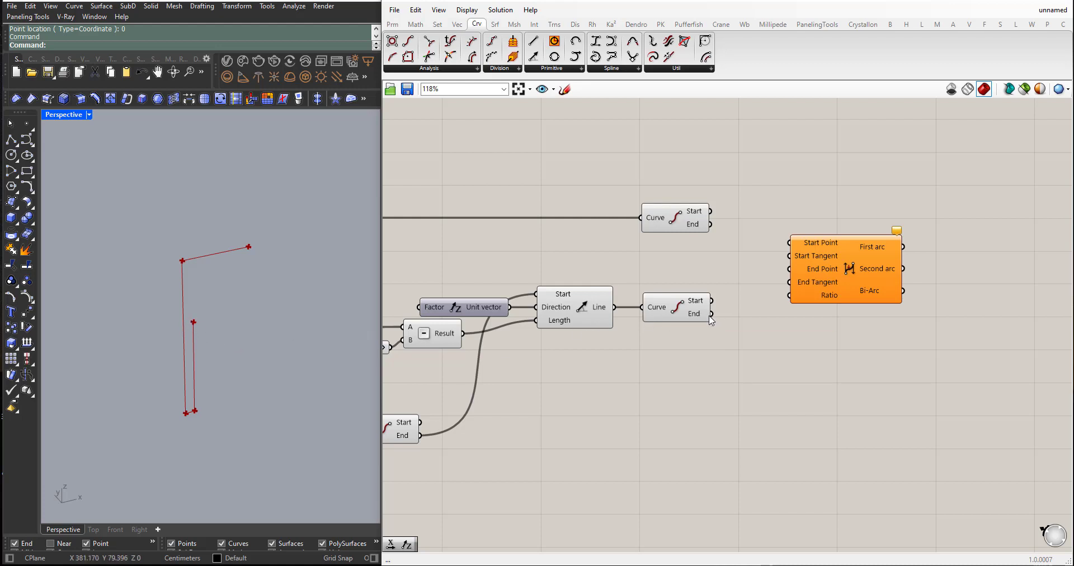
left_click_drag(712, 314, 790, 243)
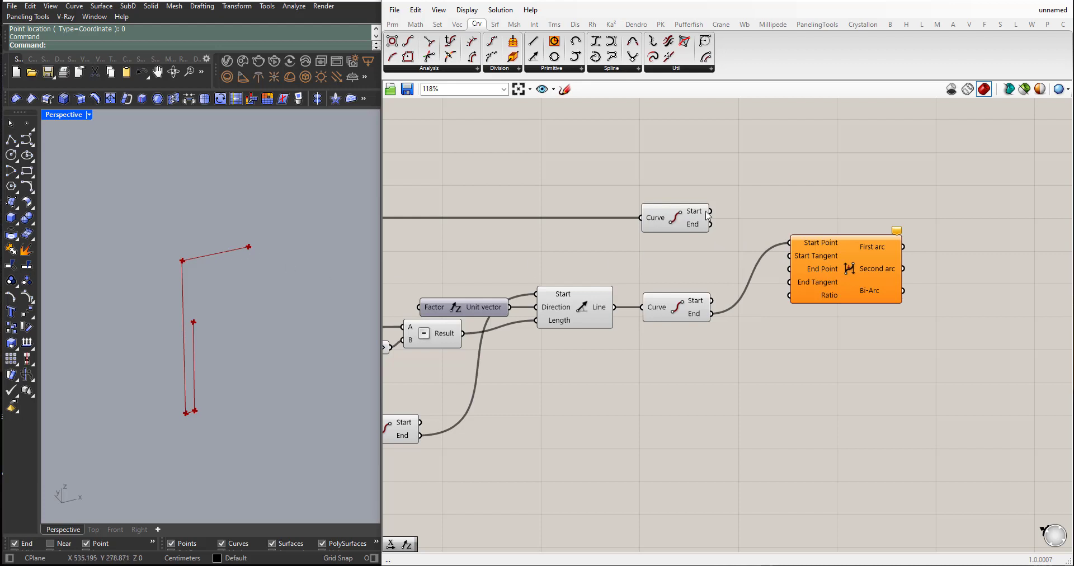
left_click_drag(709, 224, 789, 270)
left_click_drag(828, 258, 842, 254)
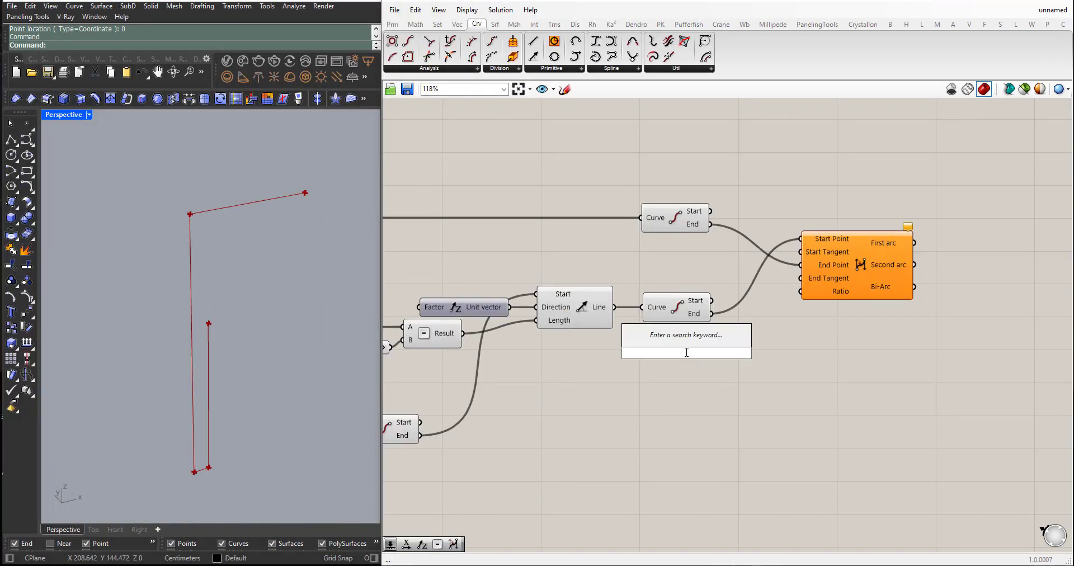
Add a Unit Z vector and wire it into the Bi-Arc's Start Tangent.
type("x")
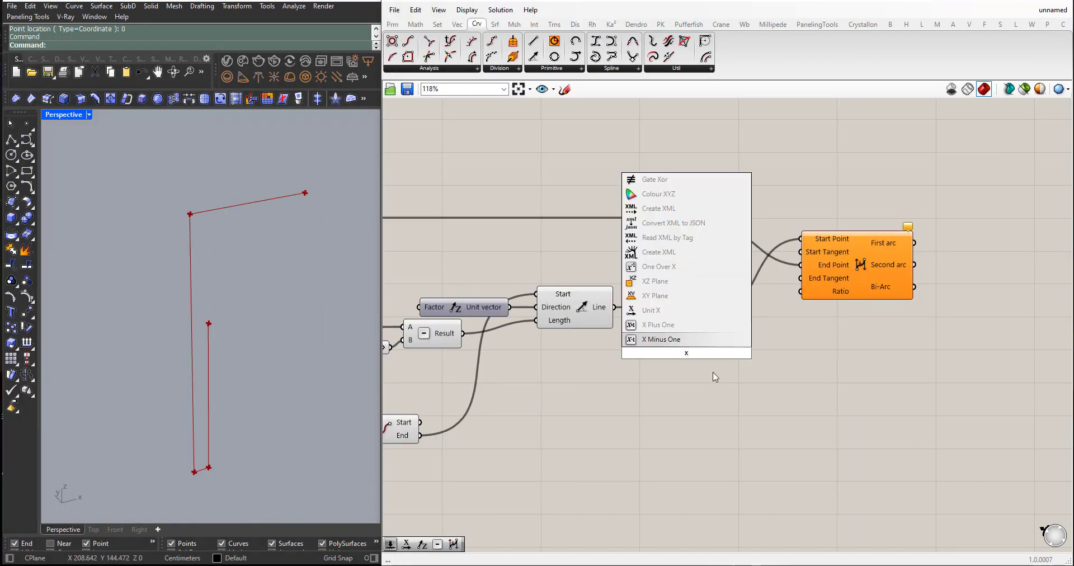
key("Escape")
double_click(694, 385)
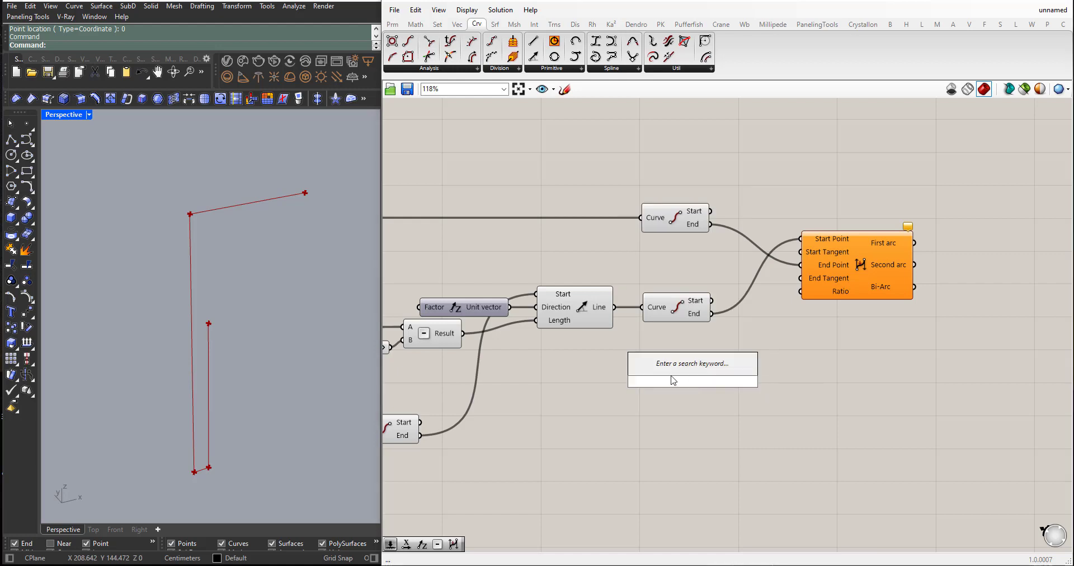
type("z")
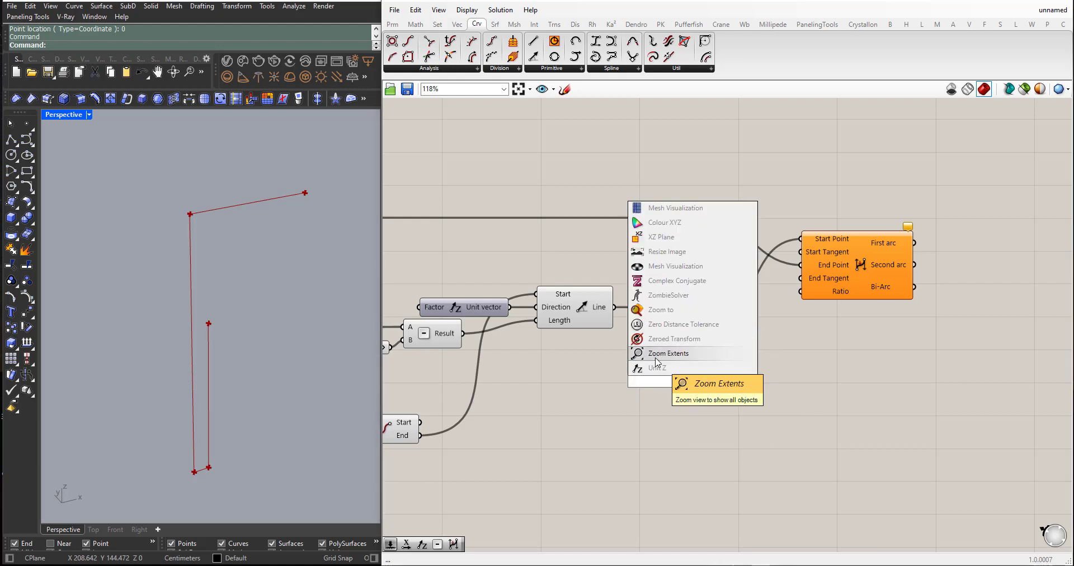
left_click(678, 369)
left_click_drag(679, 385, 663, 249)
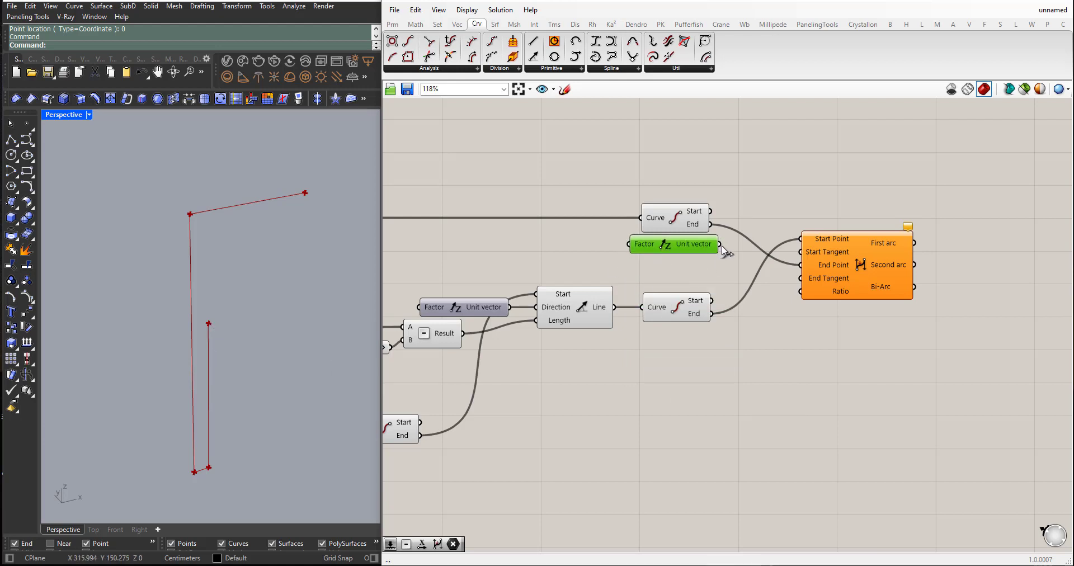
left_click_drag(722, 247, 801, 252)
left_click_drag(662, 252, 666, 255)
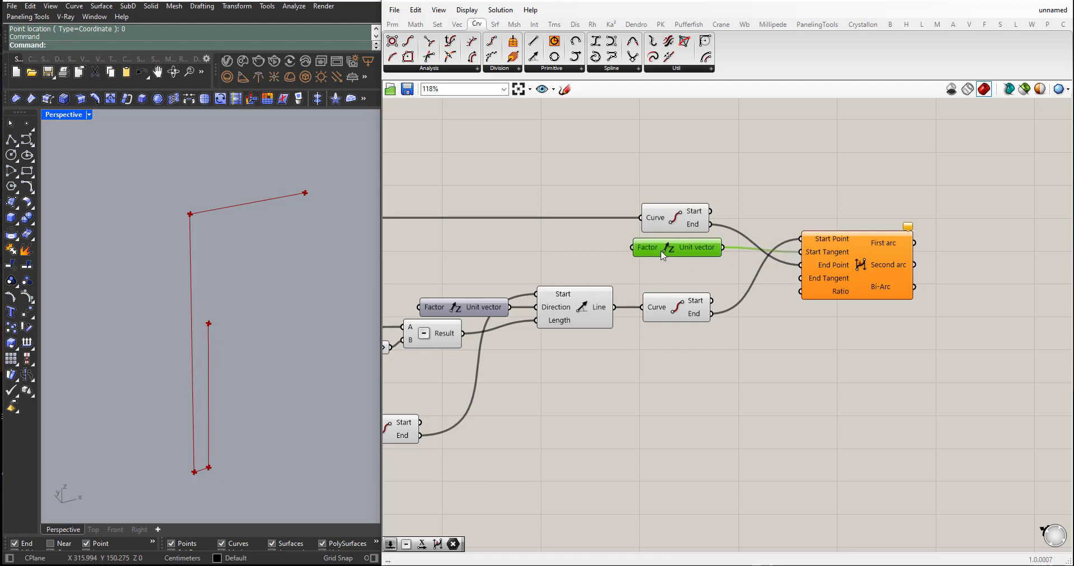
Add a Unit X vector and wire it into the Bi-Arc's End Tangent.
double_click(680, 280)
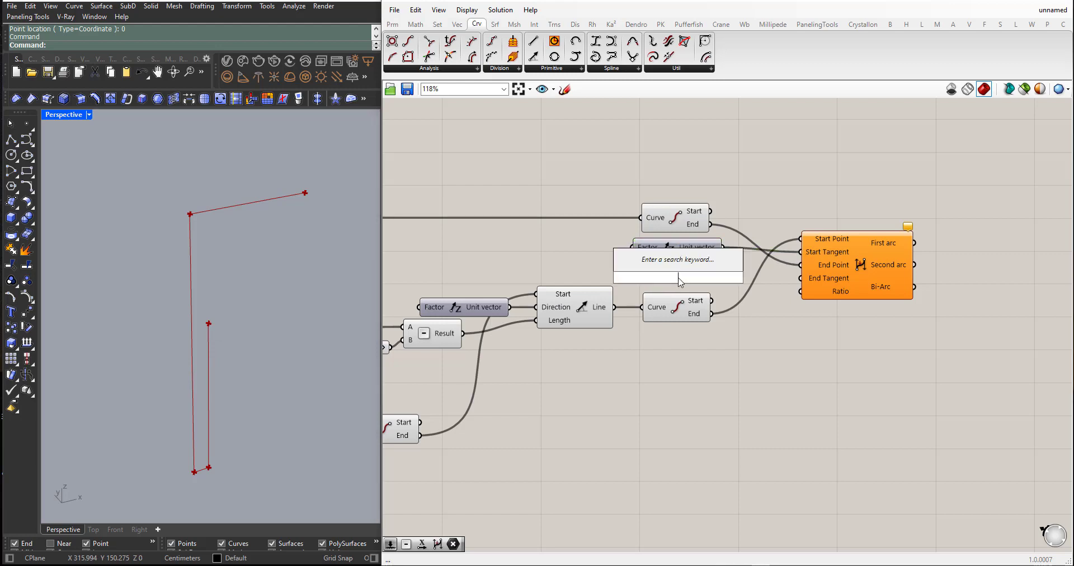
type("unit x")
key("Return")
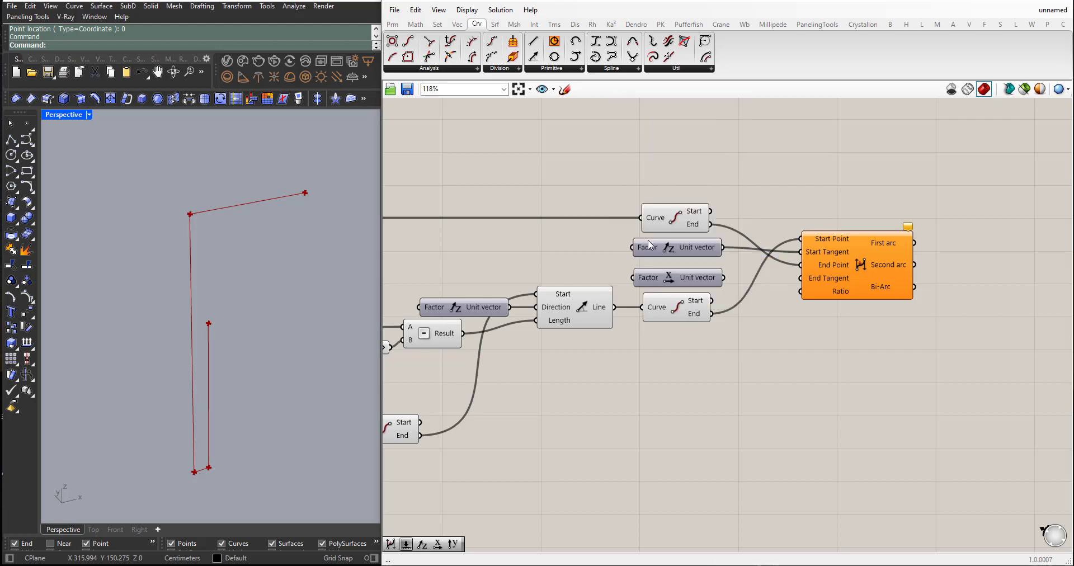
left_click(668, 280)
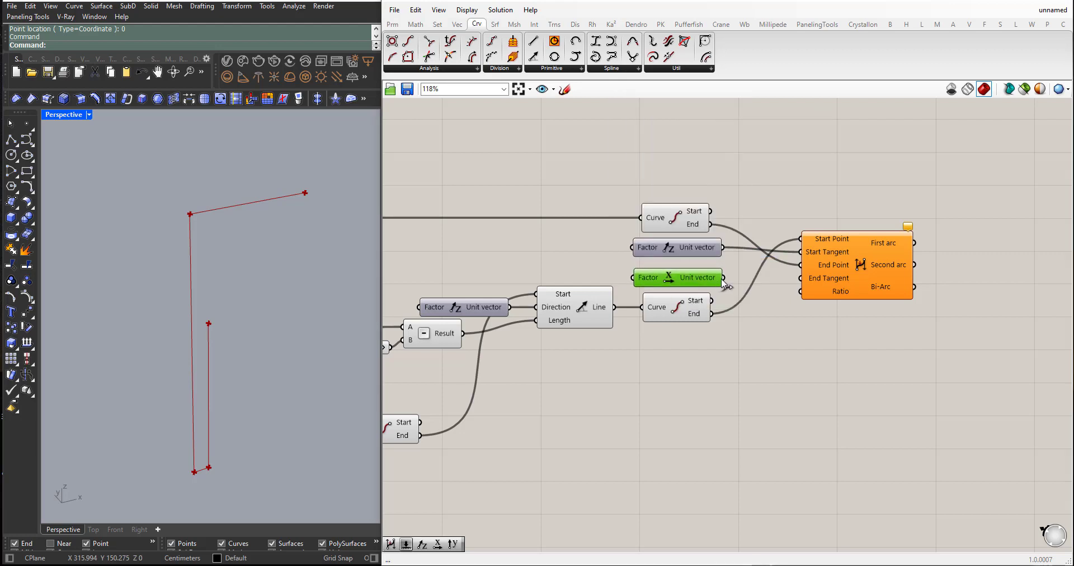
left_click_drag(724, 279, 801, 278)
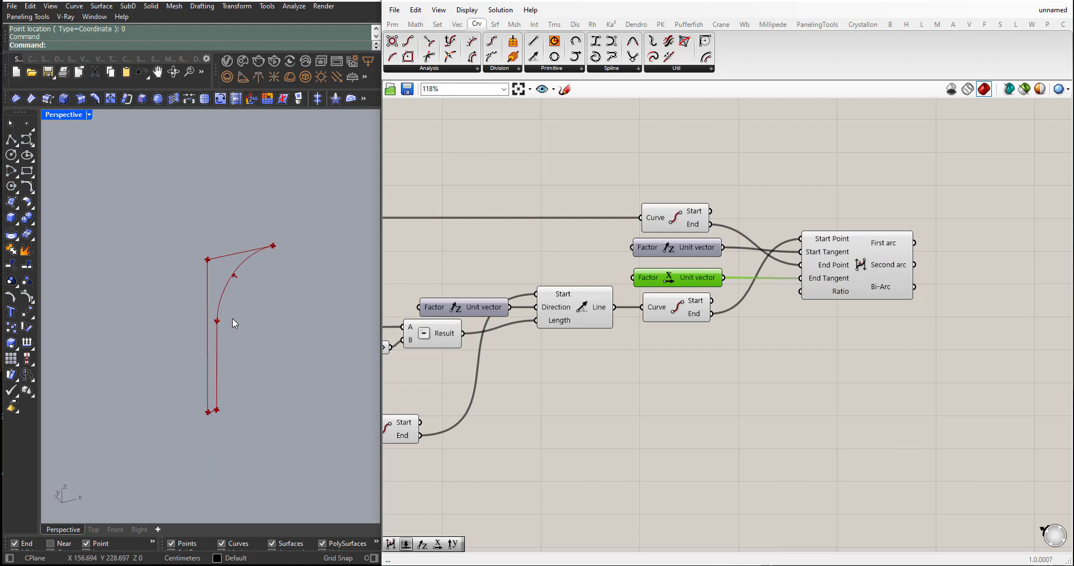
scroll(220, 256, "up", 4)
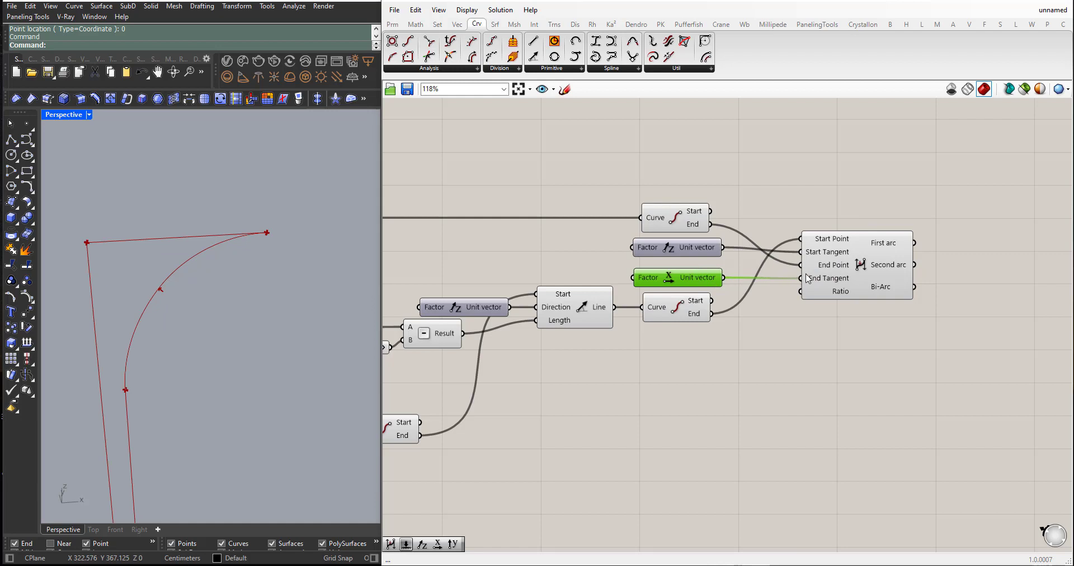
scroll(228, 230, "up", 2)
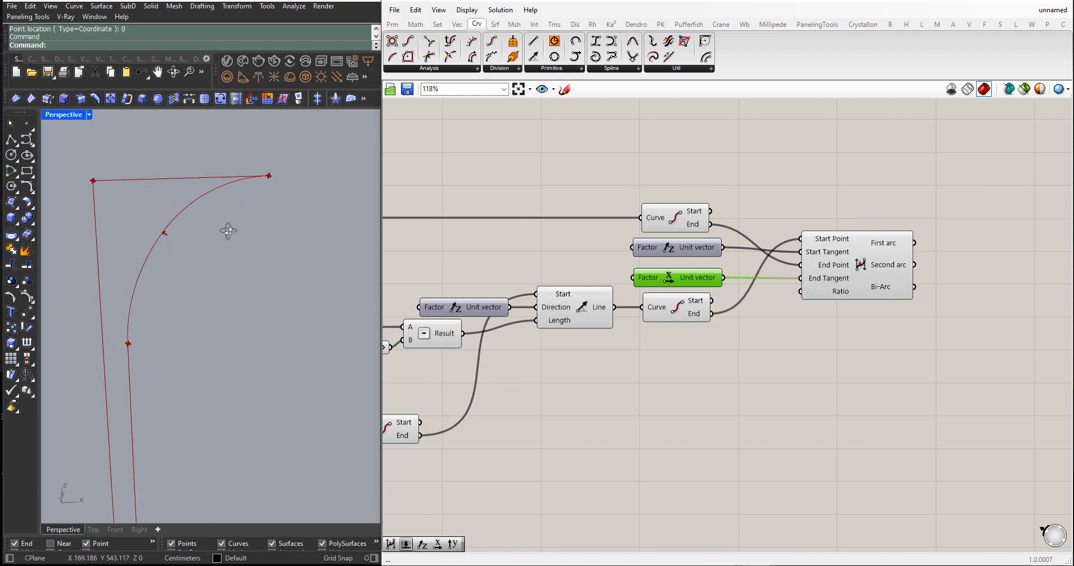
scroll(252, 150, "up", 3)
scroll(285, 188, "down", 4)
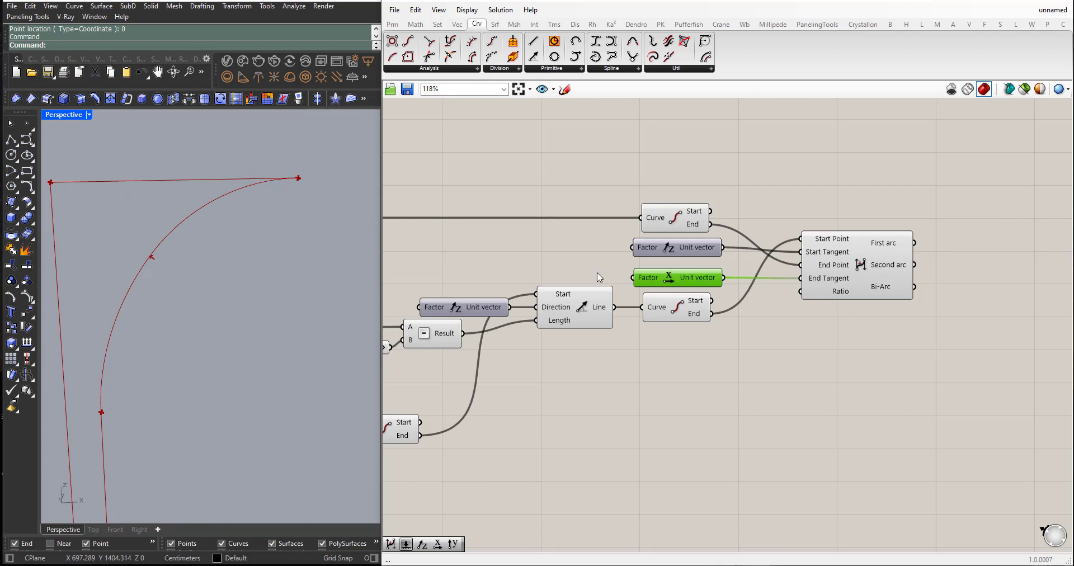
scroll(255, 180, "down", 3)
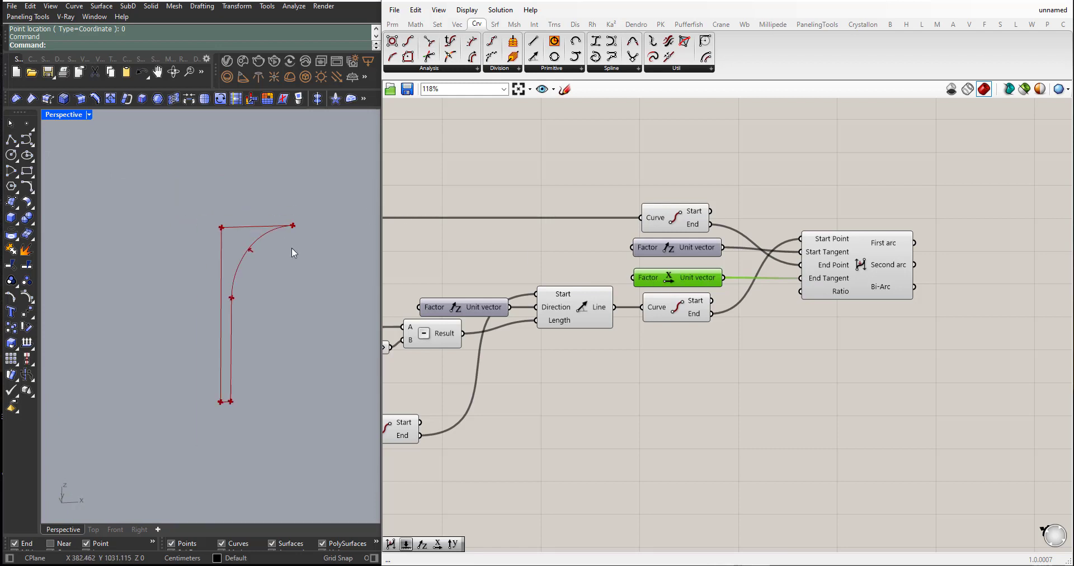
right_click_drag(291, 247, 264, 335)
right_click_drag(261, 400, 234, 237)
scroll(234, 237, "up", 6)
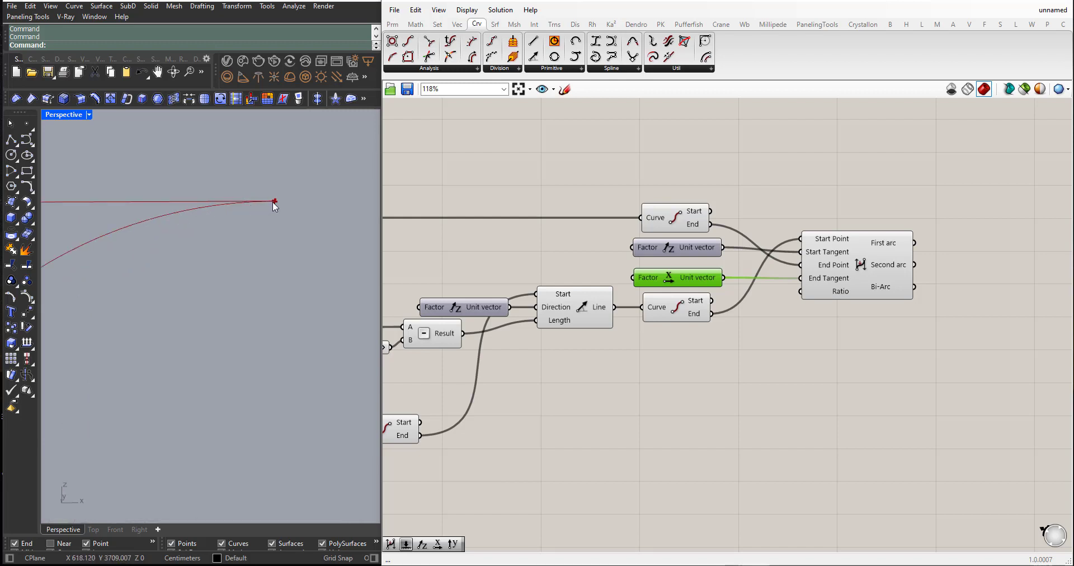
scroll(275, 203, "up", 2)
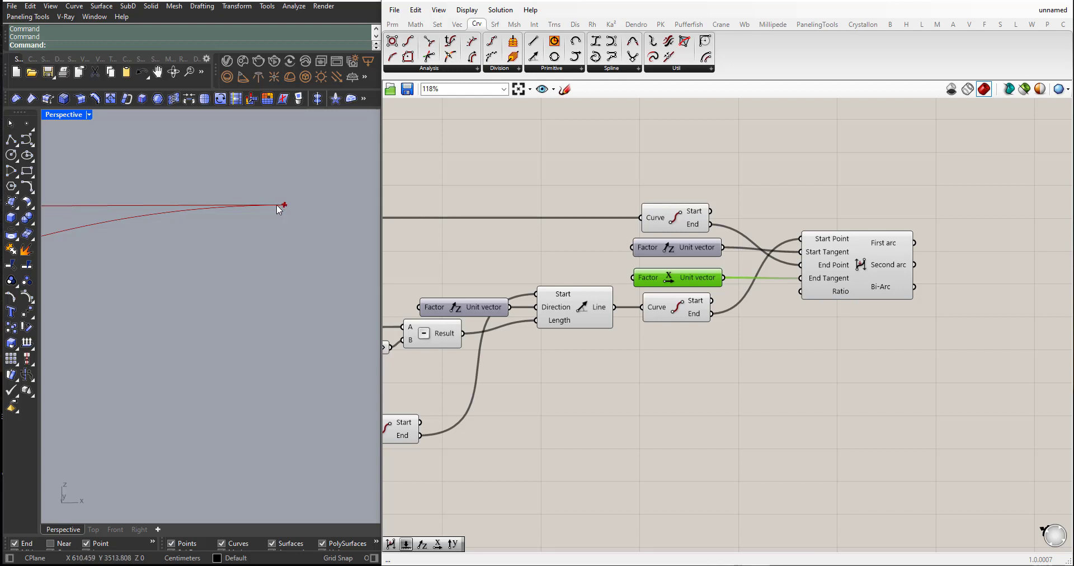
scroll(269, 247, "down", 6)
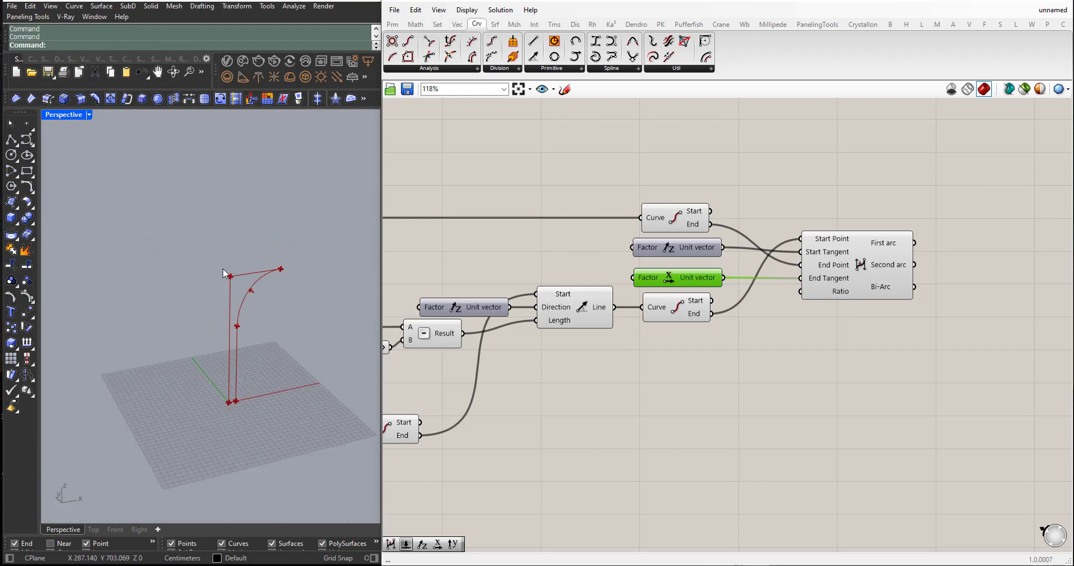
scroll(301, 320, "up", 3)
scroll(263, 320, "up", 2)
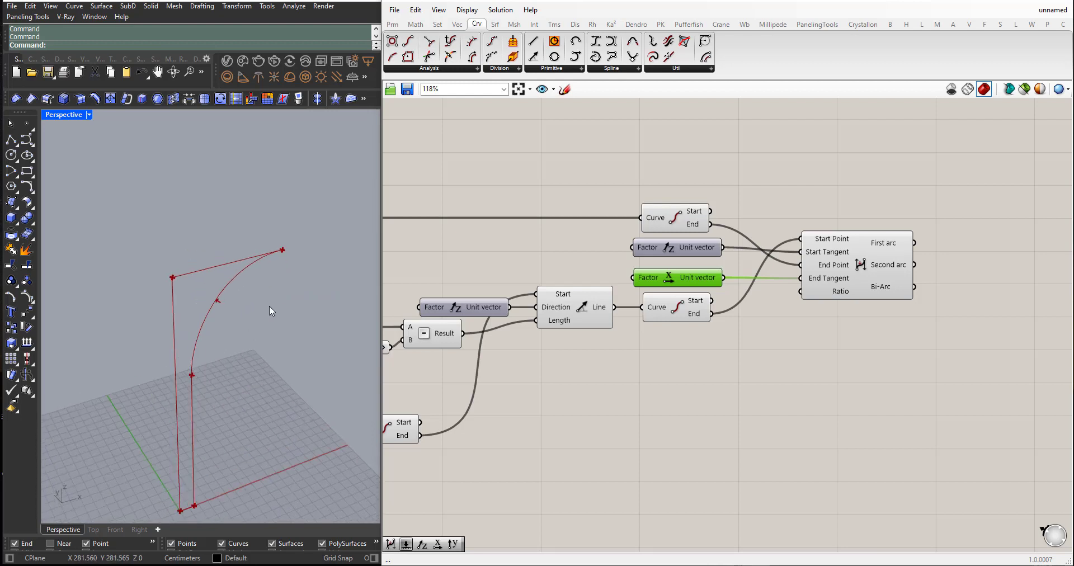
scroll(234, 319, "down", 2)
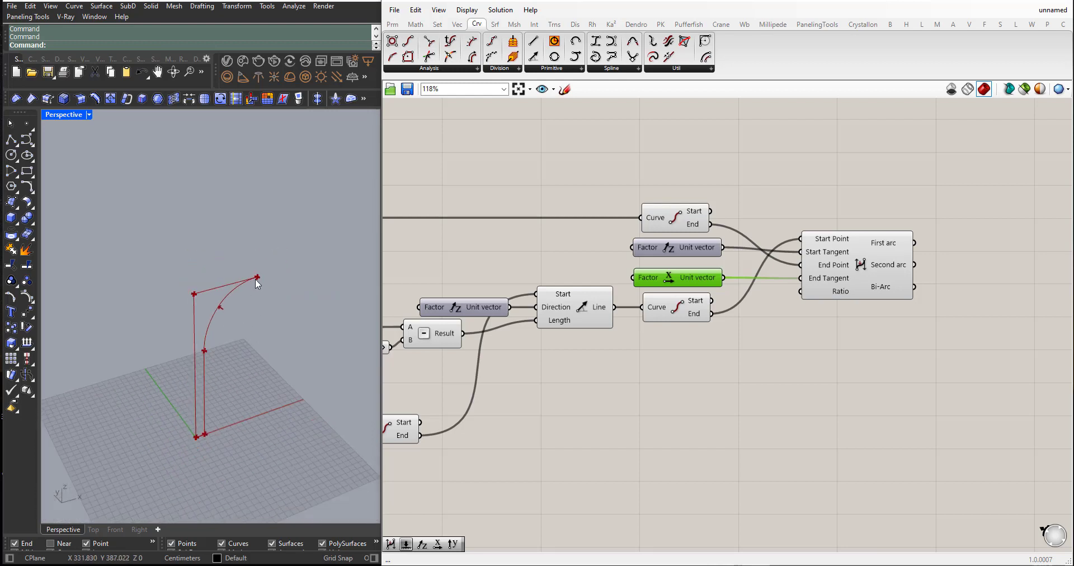
scroll(284, 282, "up", 5)
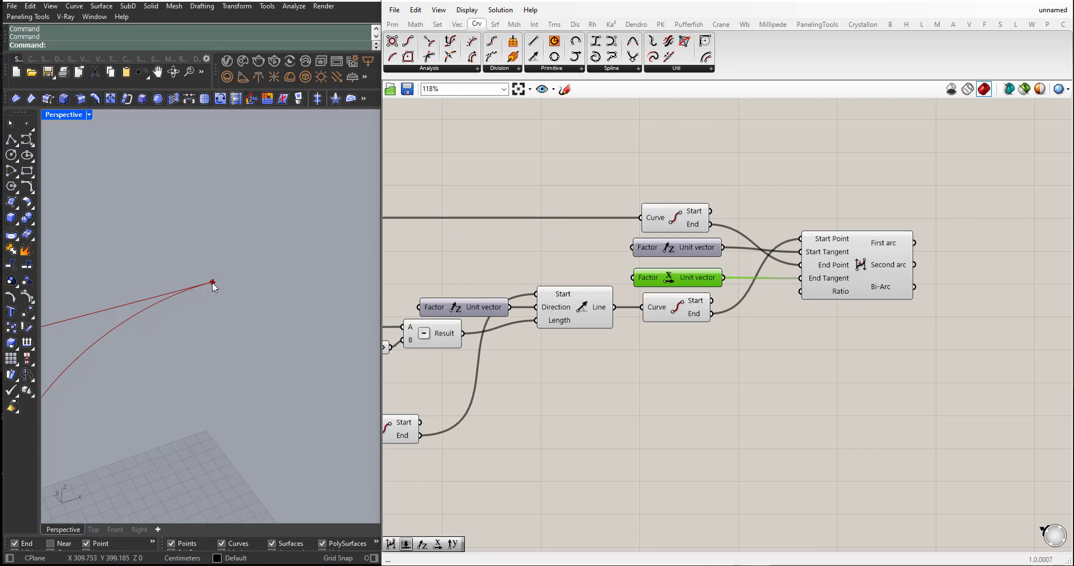
scroll(213, 282, "down", 2)
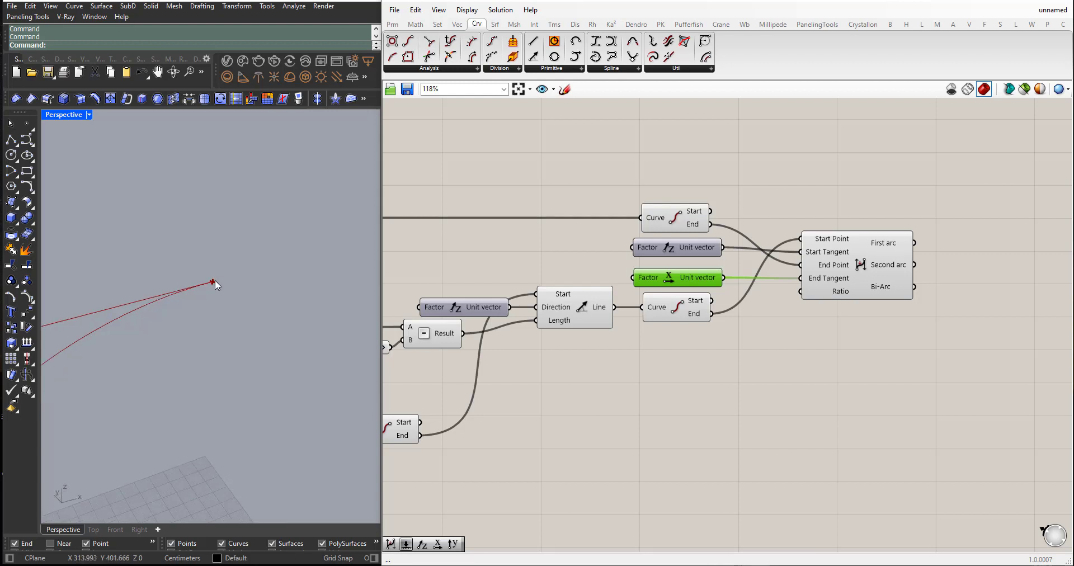
scroll(218, 282, "down", 2)
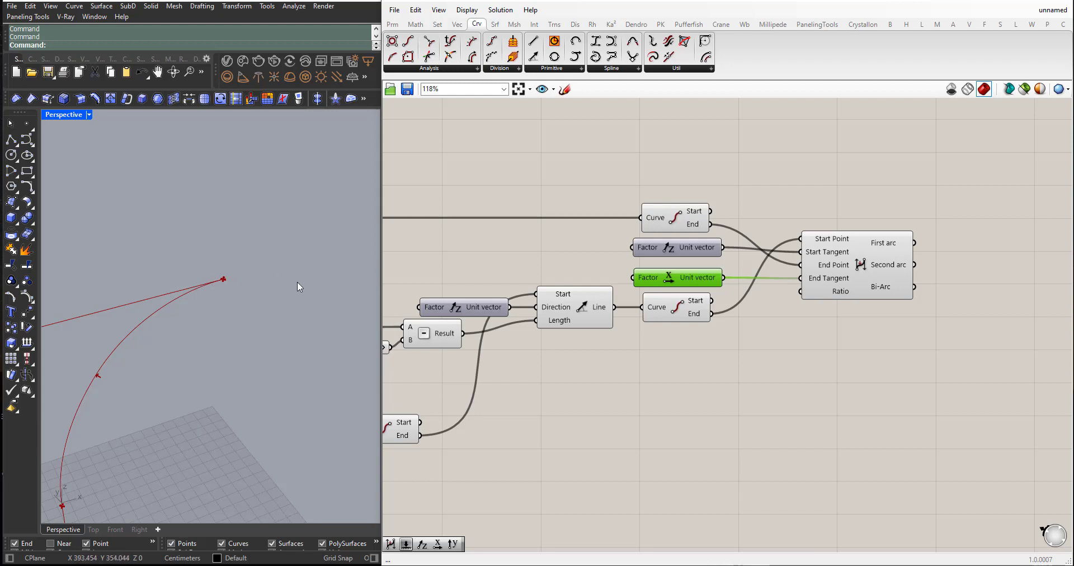
scroll(297, 282, "down", 5)
scroll(242, 310, "up", 2)
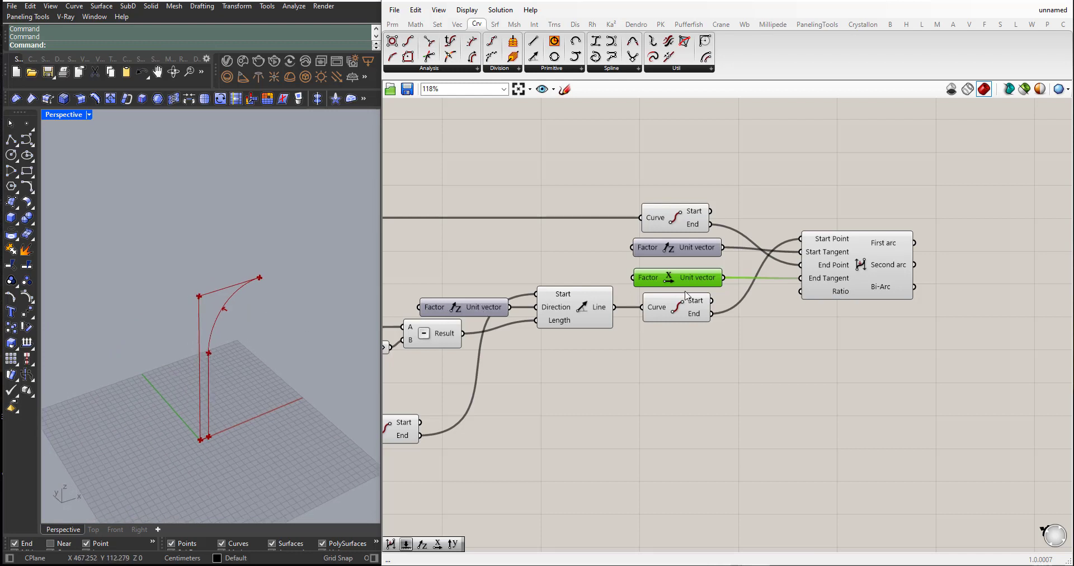
Search 'join' to add a Join Curves component and position it right of the Bi-Arc.
left_click(656, 359)
scroll(207, 325, "down", 3)
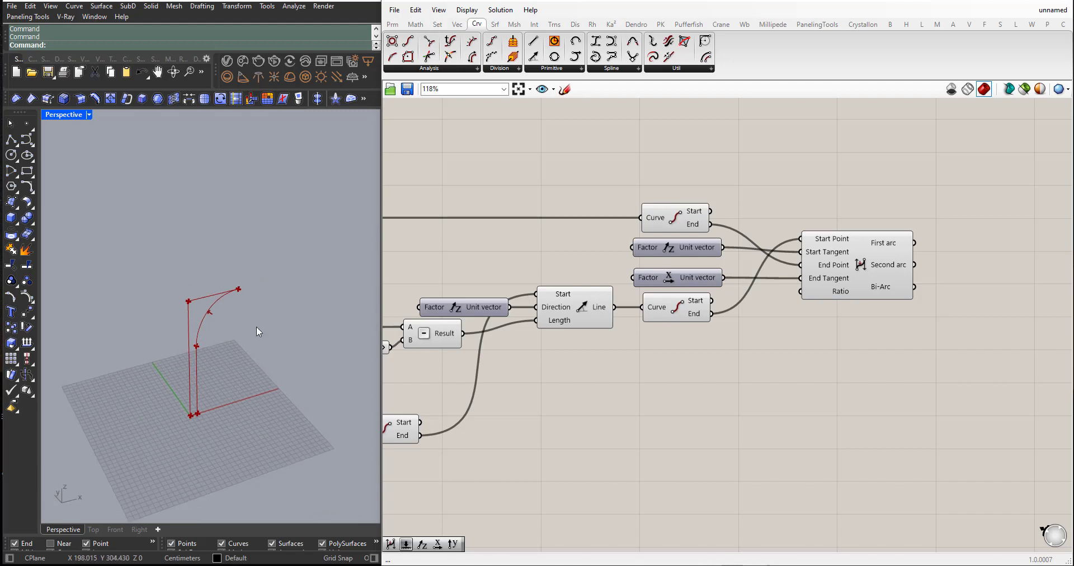
scroll(596, 328, "down", 5)
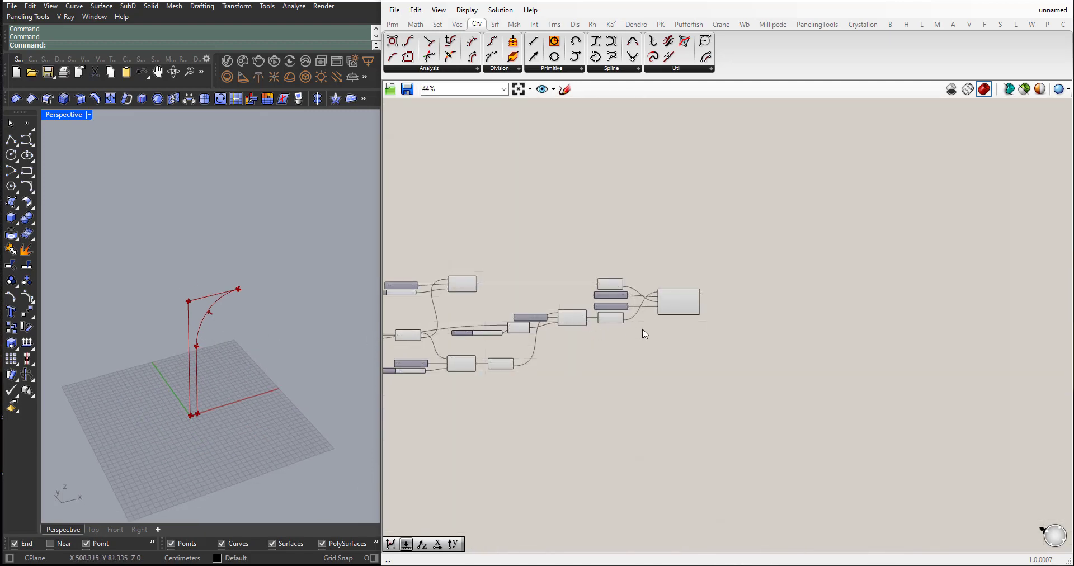
scroll(645, 334, "up", 4)
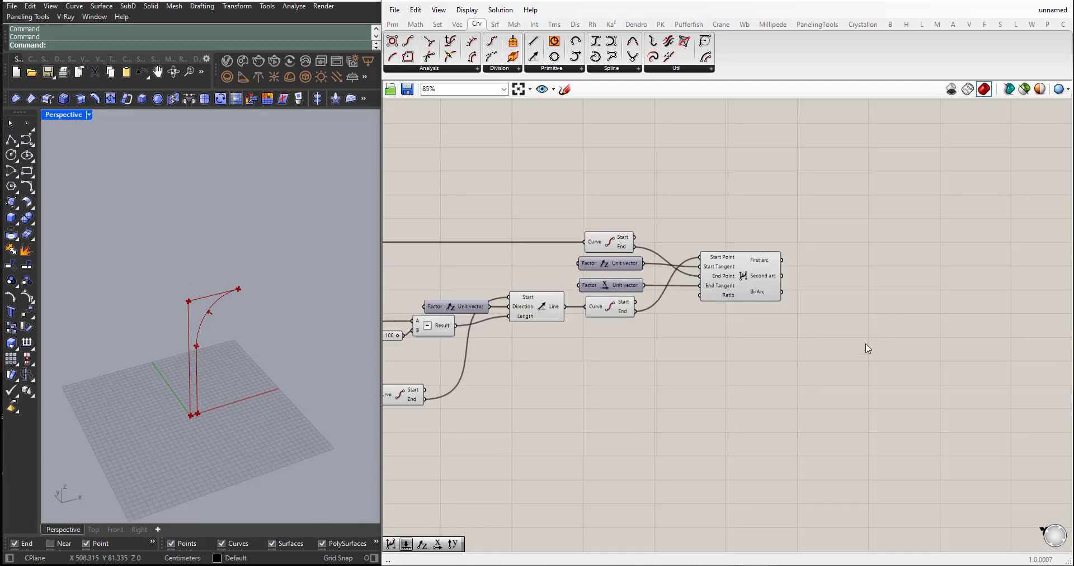
double_click(852, 350)
type("join")
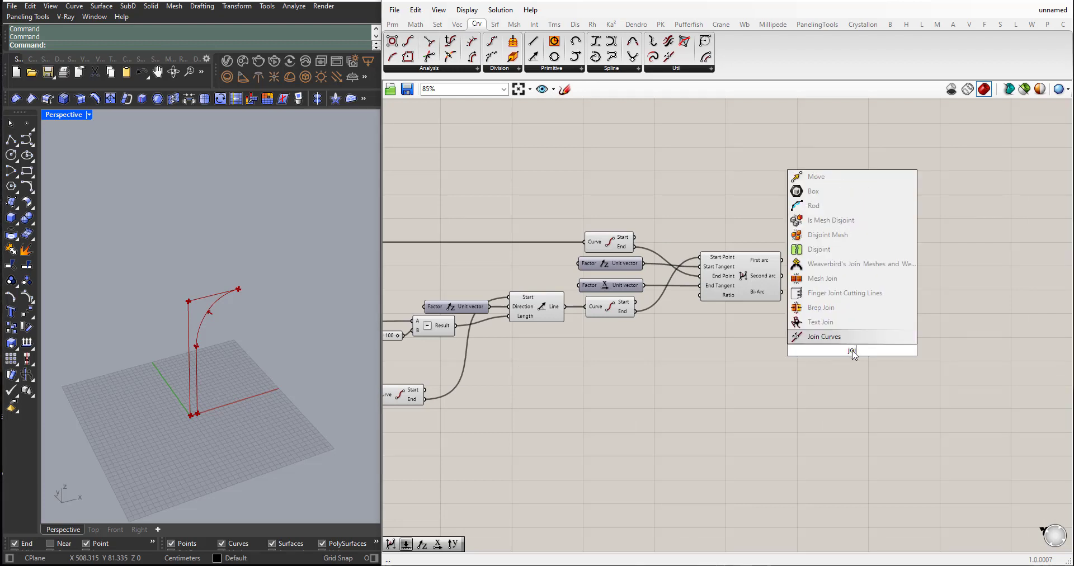
left_click(842, 337)
left_click_drag(855, 347, 897, 323)
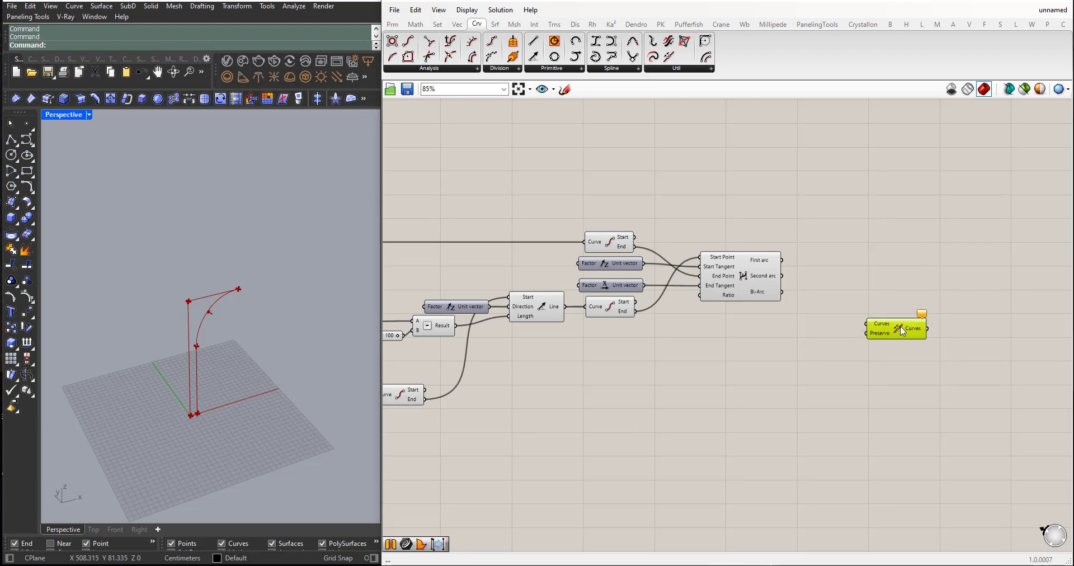
scroll(733, 307, "down", 2)
scroll(164, 366, "up", 3)
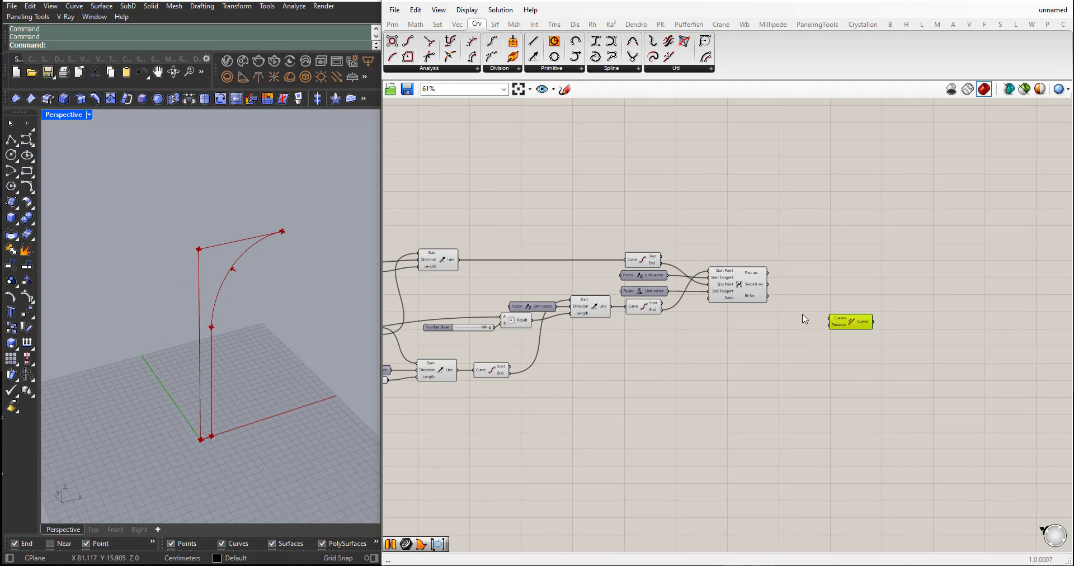
scroll(804, 319, "up", 1)
left_click_drag(858, 331, 867, 300)
scroll(855, 302, "down", 3)
scroll(526, 352, "up", 2)
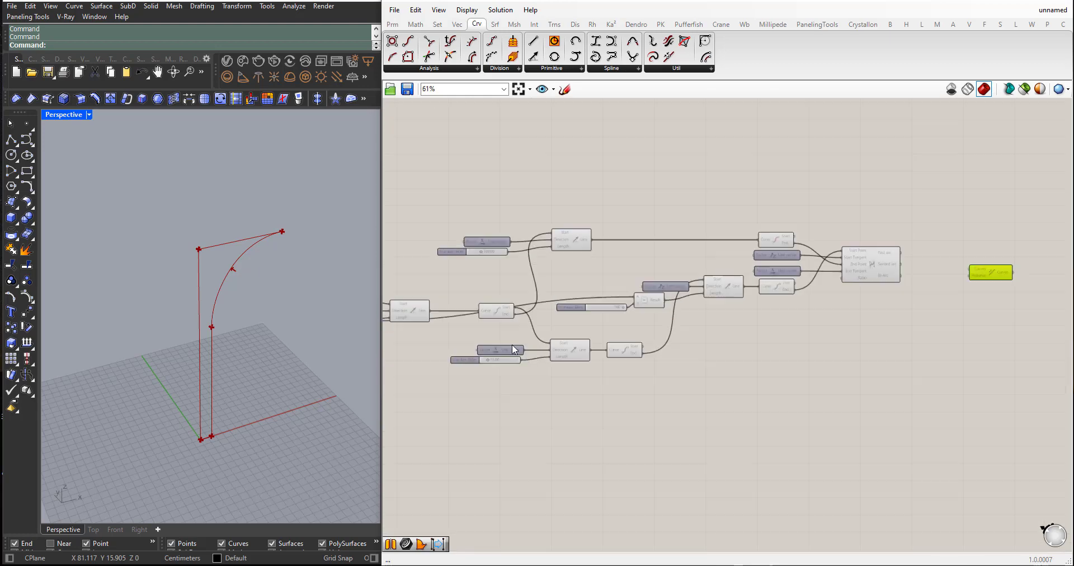
left_click(416, 315)
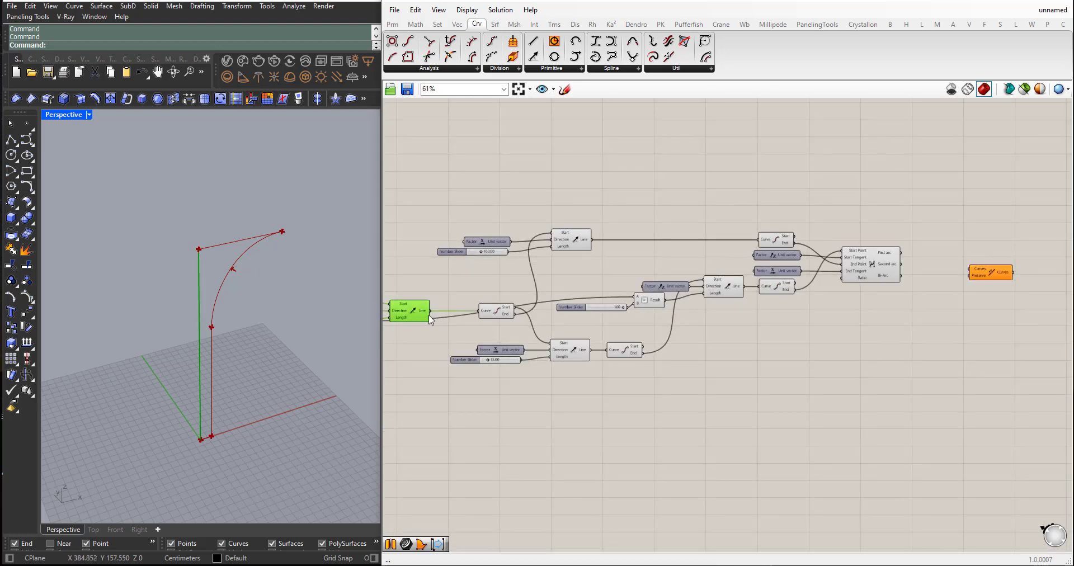
Wire the left, lower, upper and middle Line outputs into Join Curves' Curves input.
left_click_drag(432, 313, 978, 266)
scroll(978, 267, "up", 1)
left_click(504, 373)
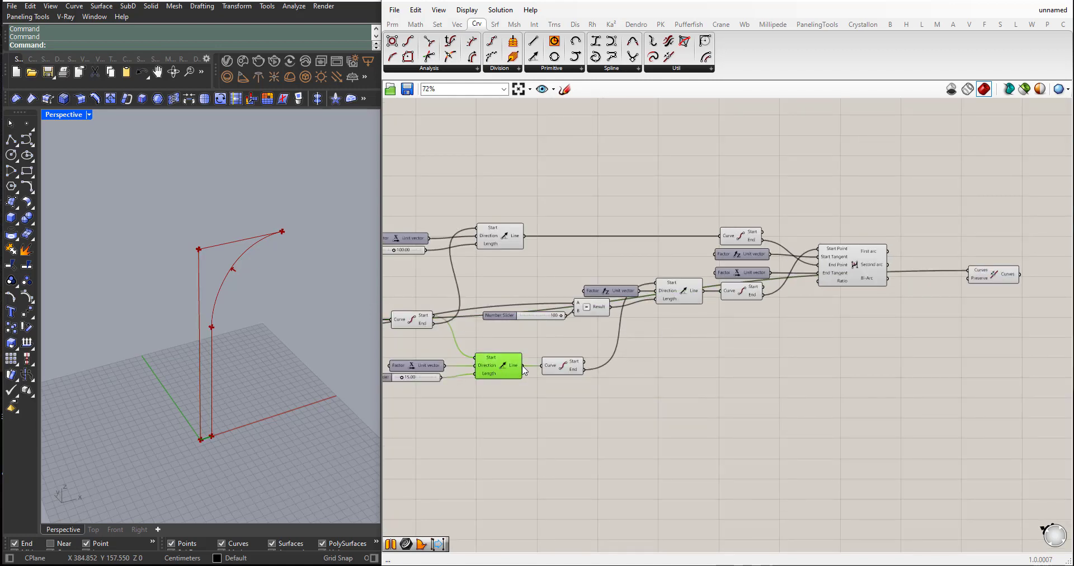
left_click_drag(583, 362, 972, 274)
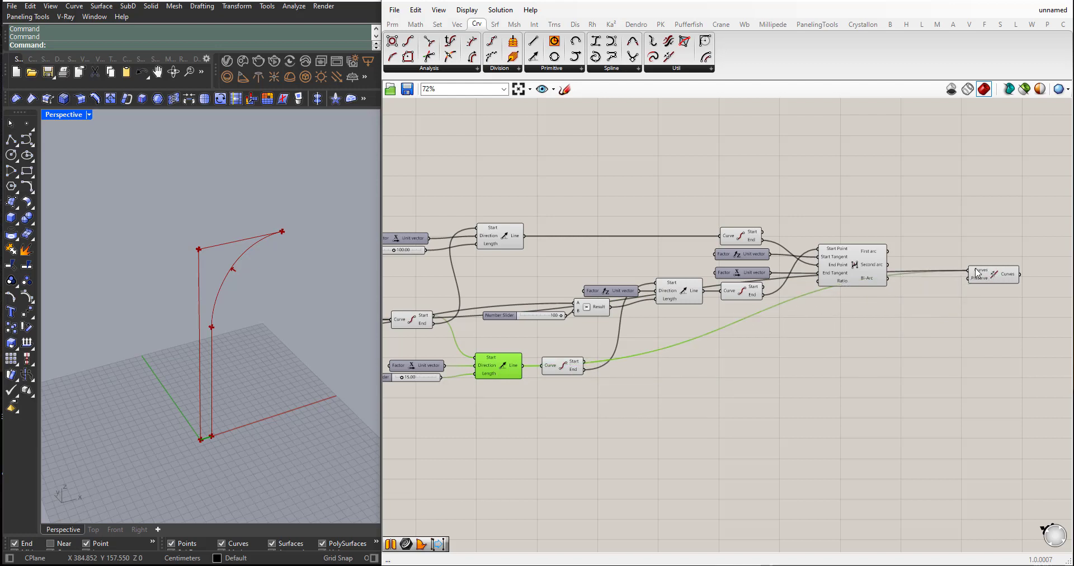
left_click_drag(981, 284, 980, 302)
left_click_drag(525, 237, 988, 318)
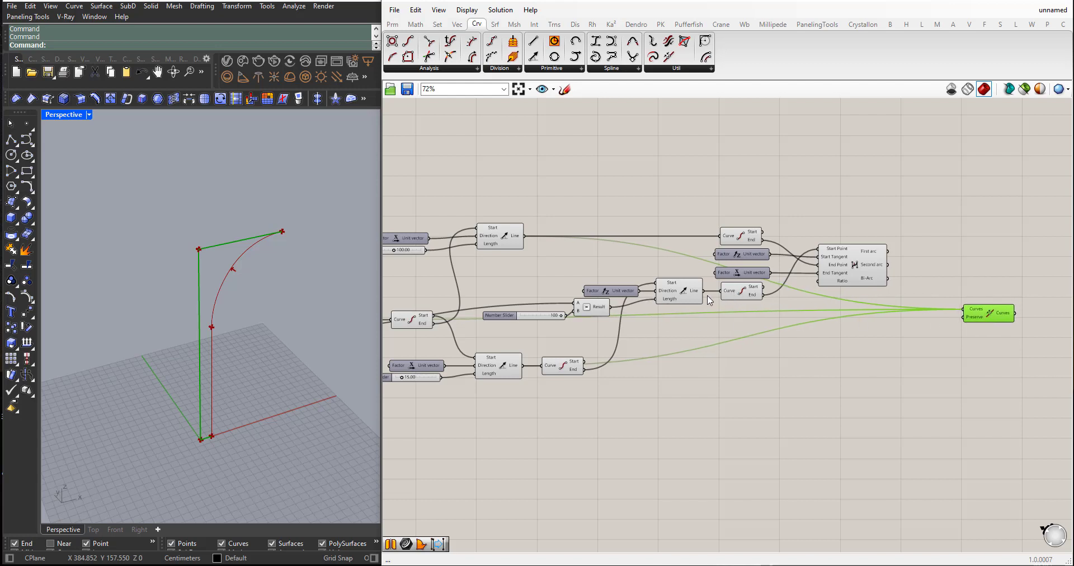
left_click(677, 297)
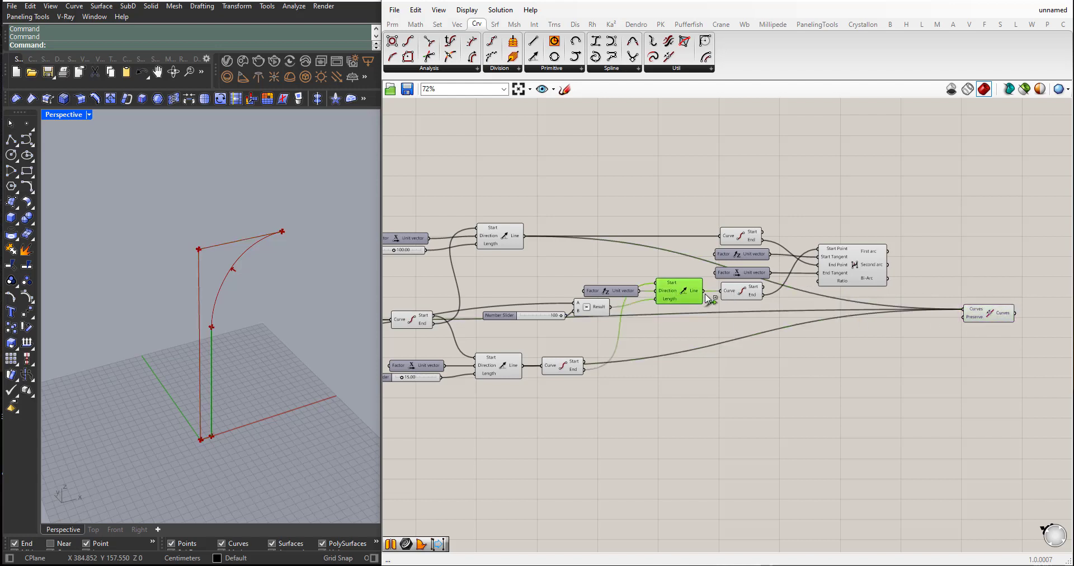
left_click_drag(706, 295, 973, 317)
left_click(894, 283)
scroll(915, 277, "up", 2)
right_click_drag(885, 298, 731, 299)
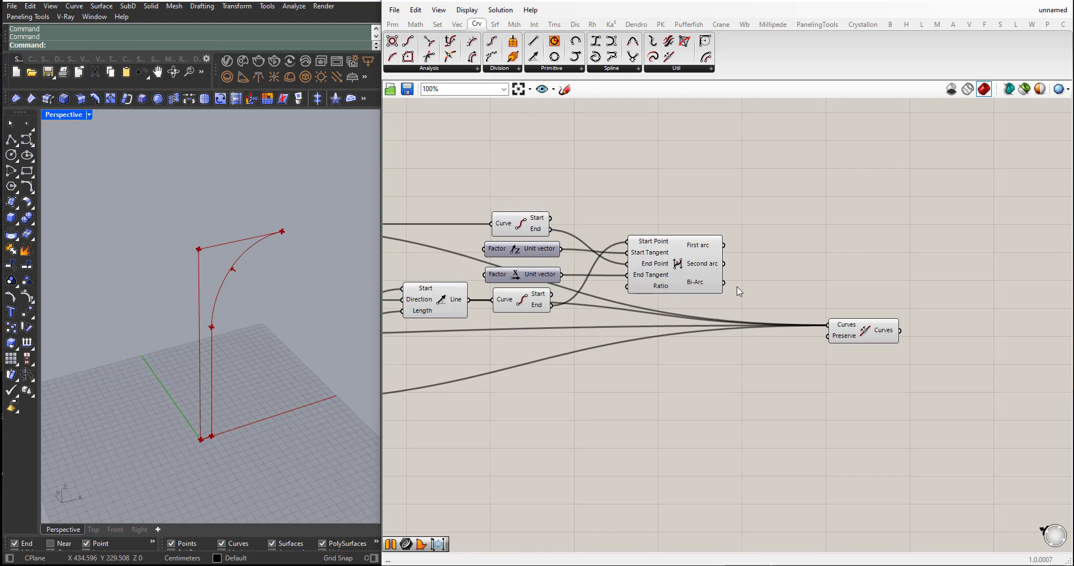
Connect the Bi-Arc output into Join Curves to complete the arch outline.
left_click_drag(723, 283, 834, 324)
left_click(862, 342)
scroll(864, 350, "down", 4)
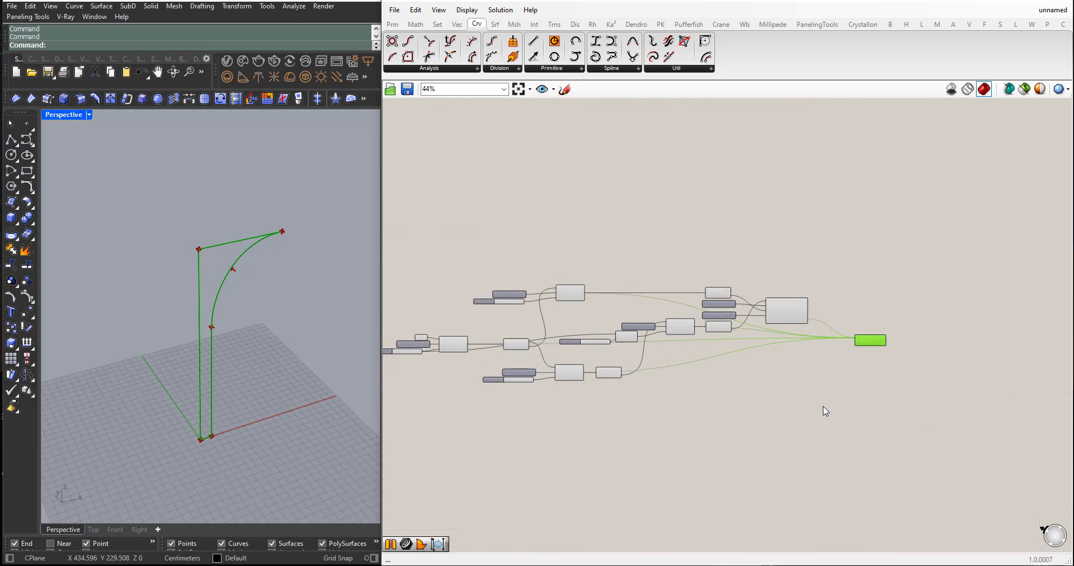
left_click_drag(821, 406, 398, 245)
middle_click(547, 289)
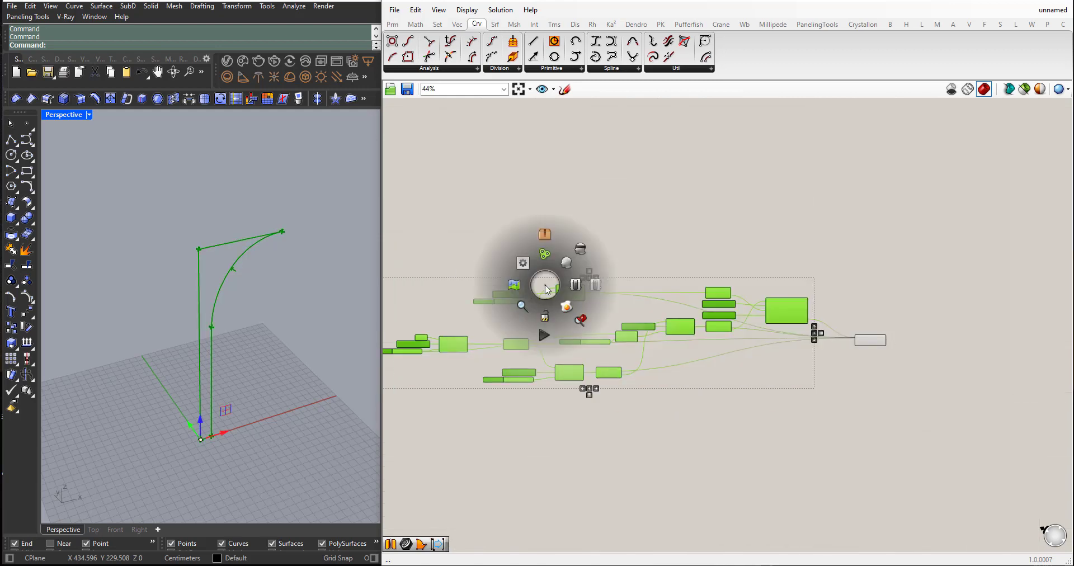
left_click(570, 254)
scroll(808, 362, "up", 3)
left_click(745, 359)
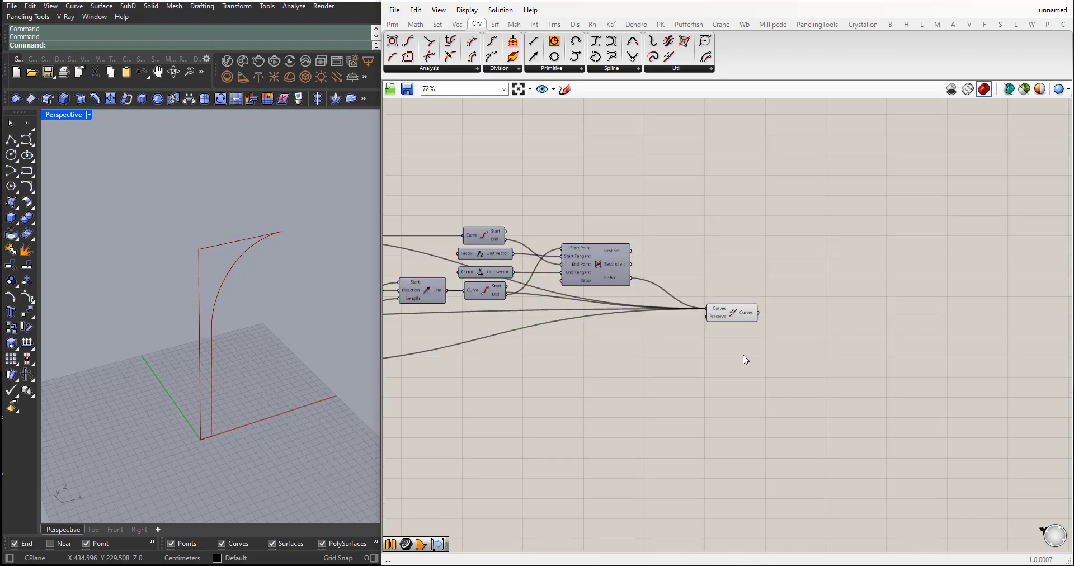
scroll(734, 316, "up", 1)
left_click(727, 311)
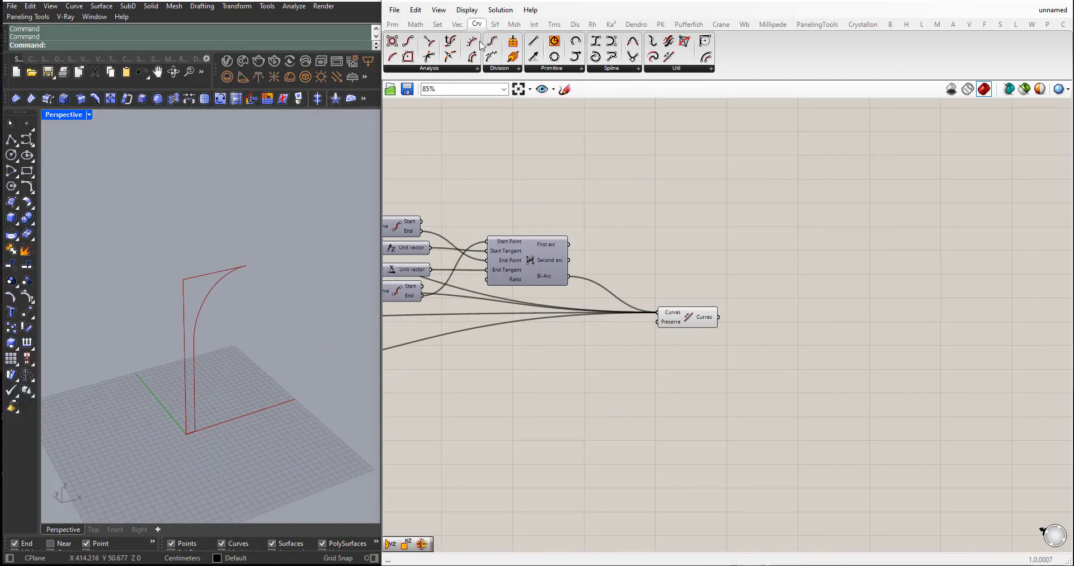
Add a Boundary Surfaces component fed by the joined curves, placed beside Join Curves.
left_click(495, 25)
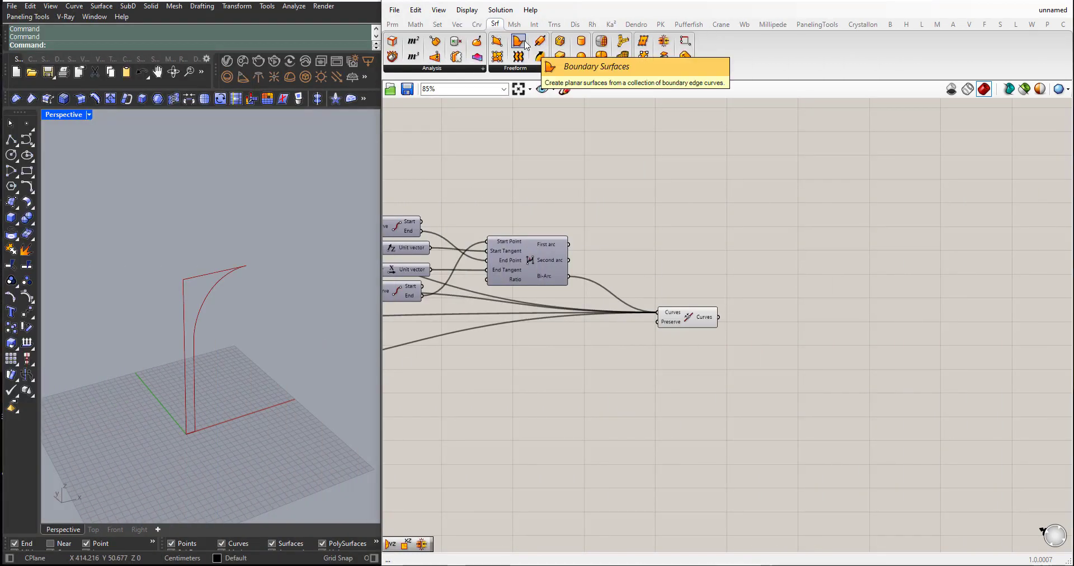
left_click_drag(524, 49, 795, 334)
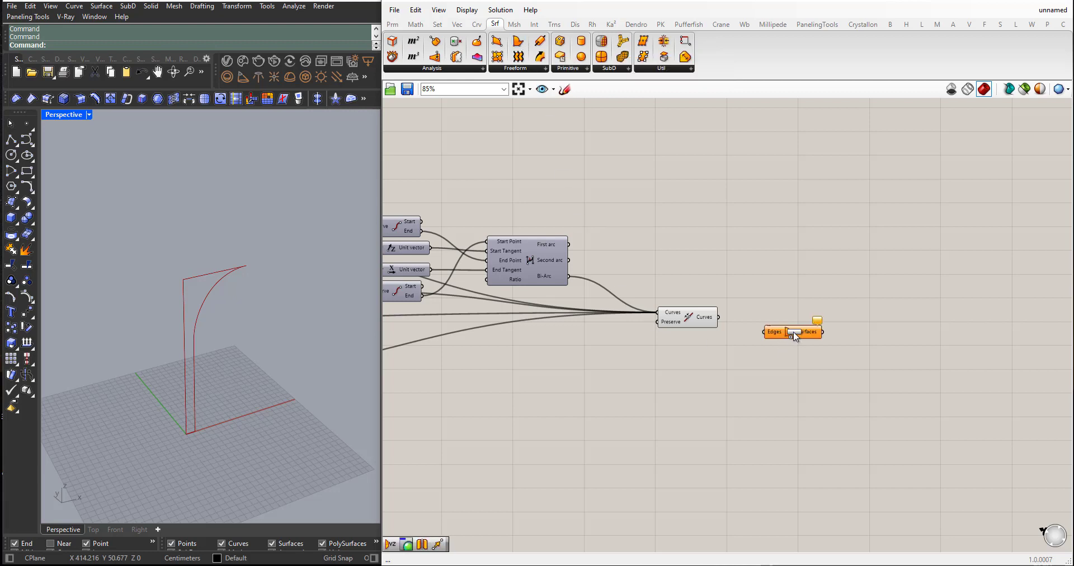
scroll(782, 340, "up", 3)
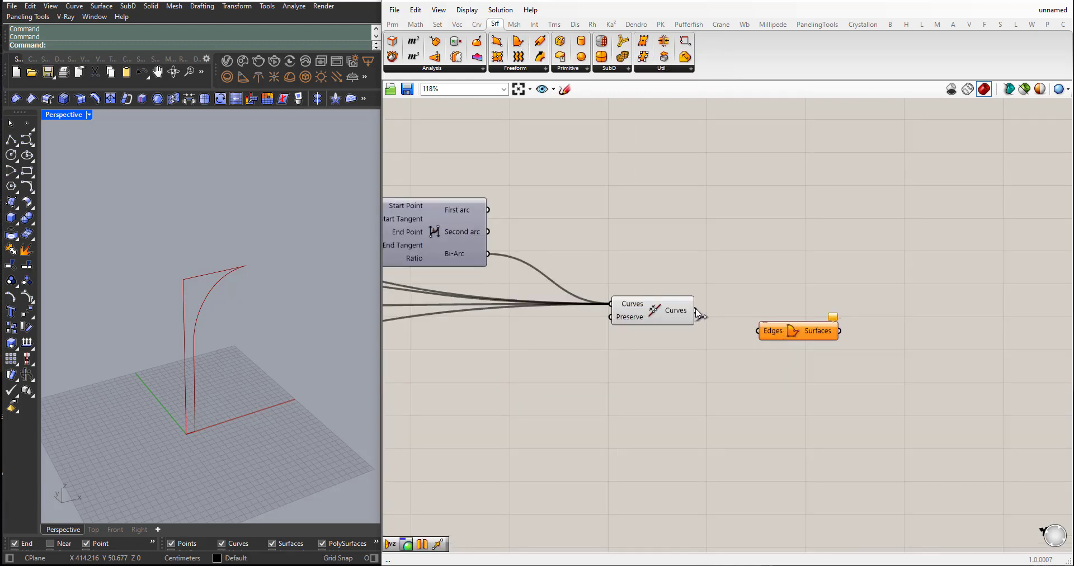
left_click_drag(696, 311, 762, 315)
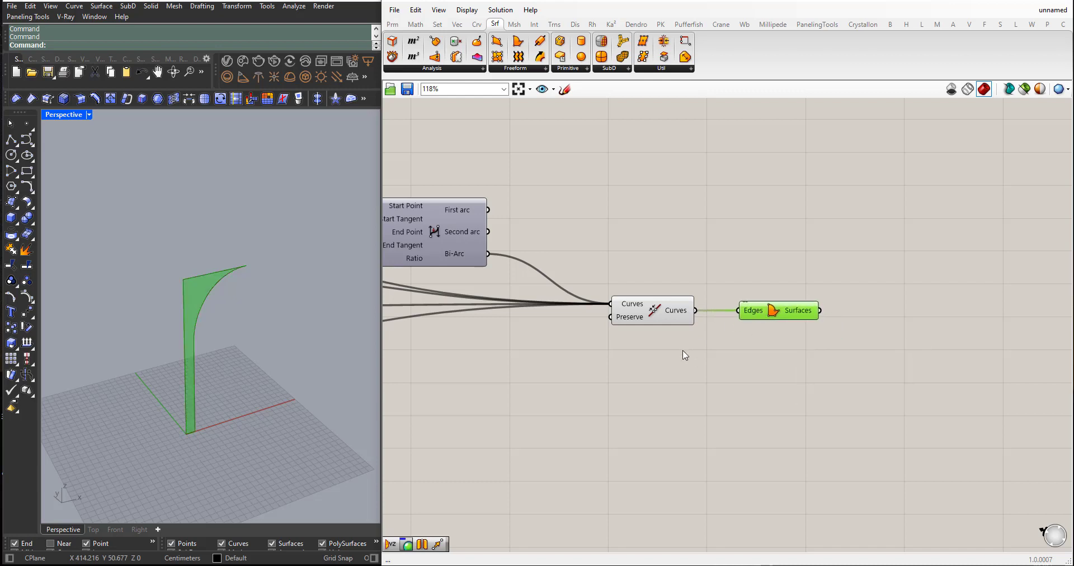
left_click(663, 314)
middle_click(644, 280)
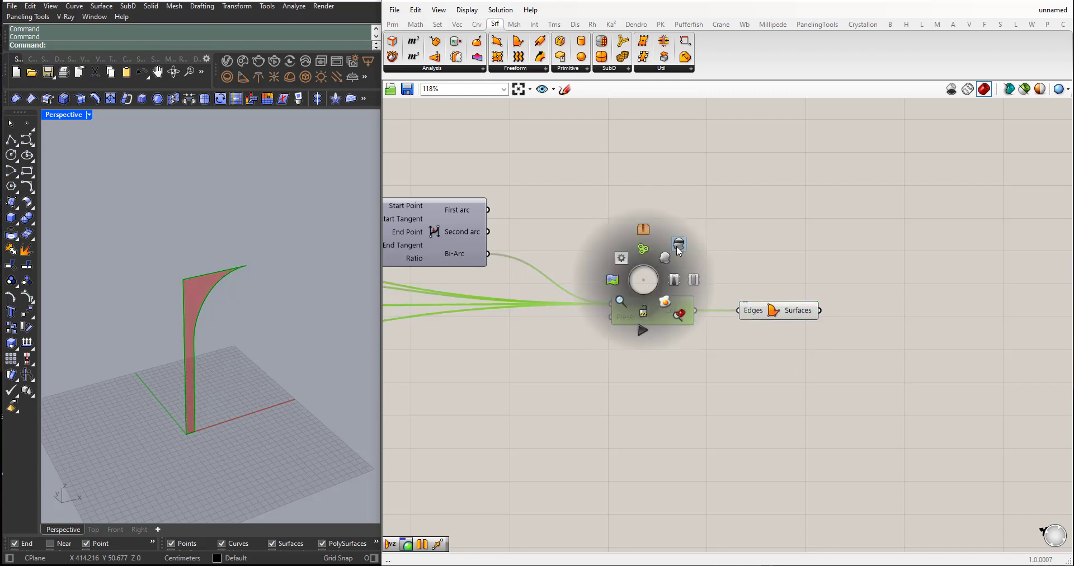
scroll(567, 283, "down", 2)
left_click_drag(651, 314, 593, 314)
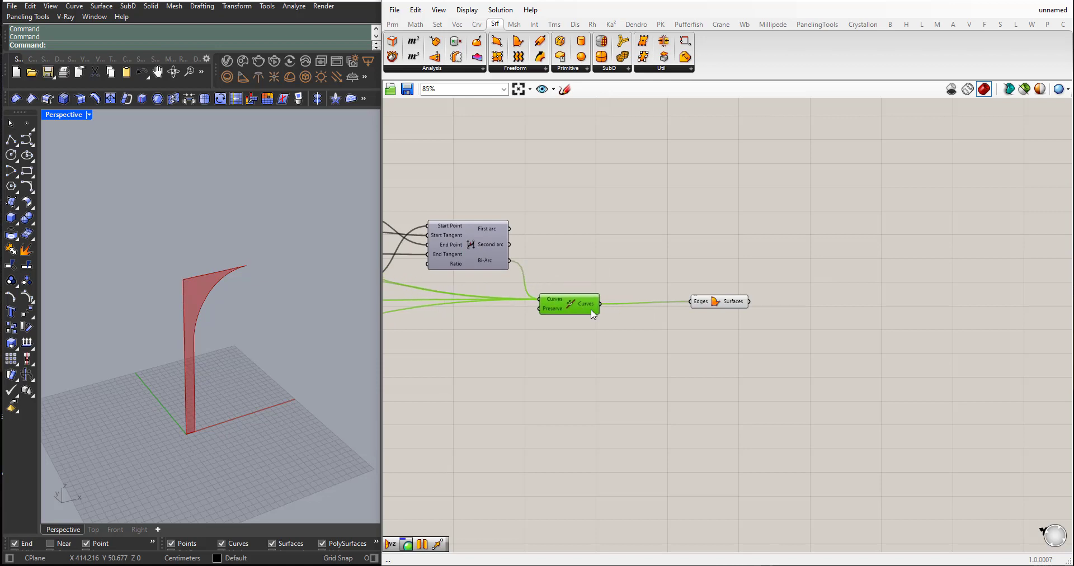
left_click_drag(726, 303, 654, 306)
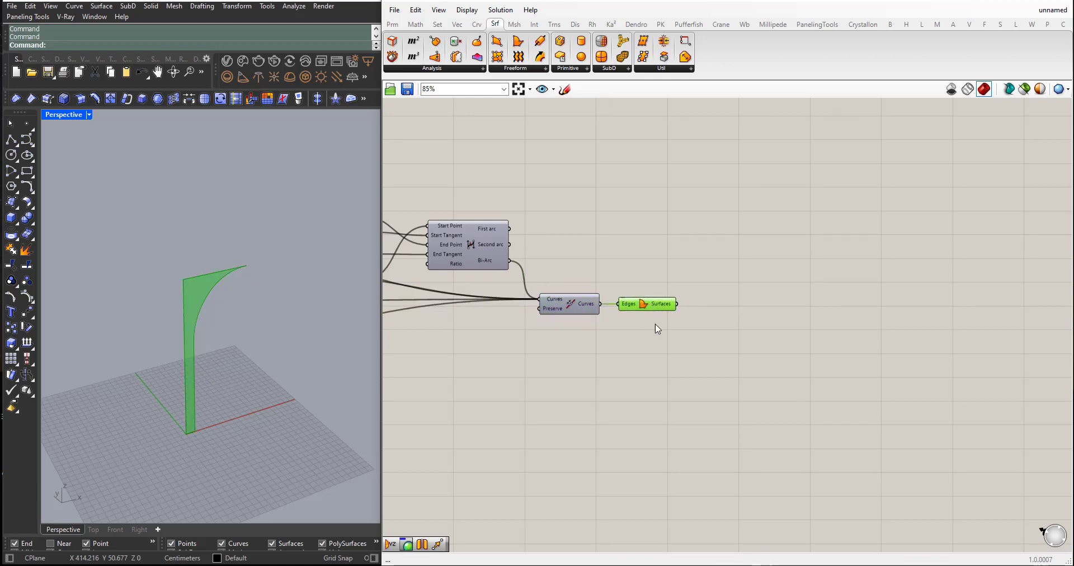
left_click(656, 326)
Add a Mirror component and wire the Boundary Surfaces output into its Geometry input.
double_click(695, 363)
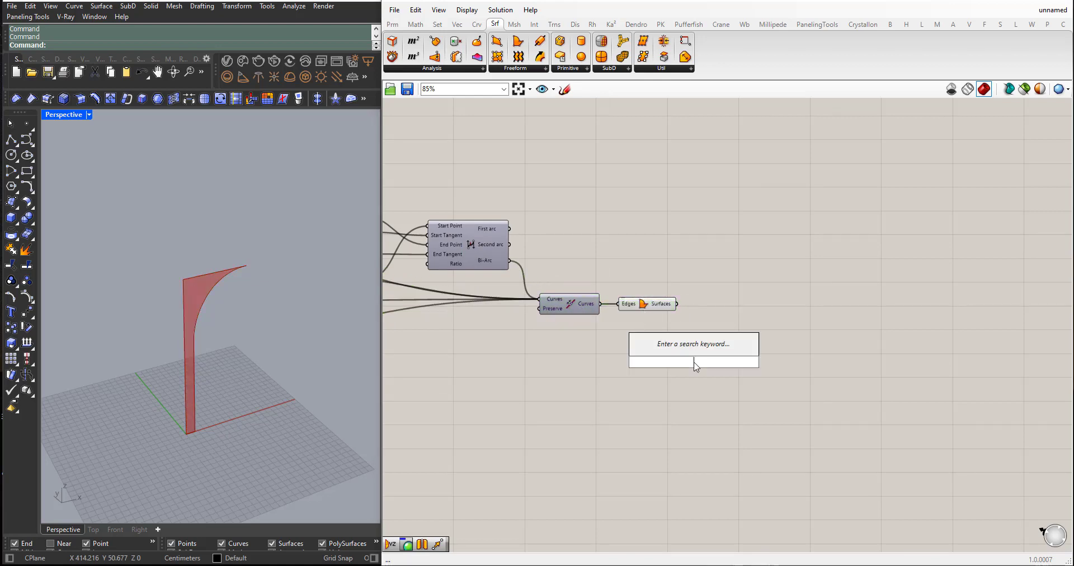
type("mirror")
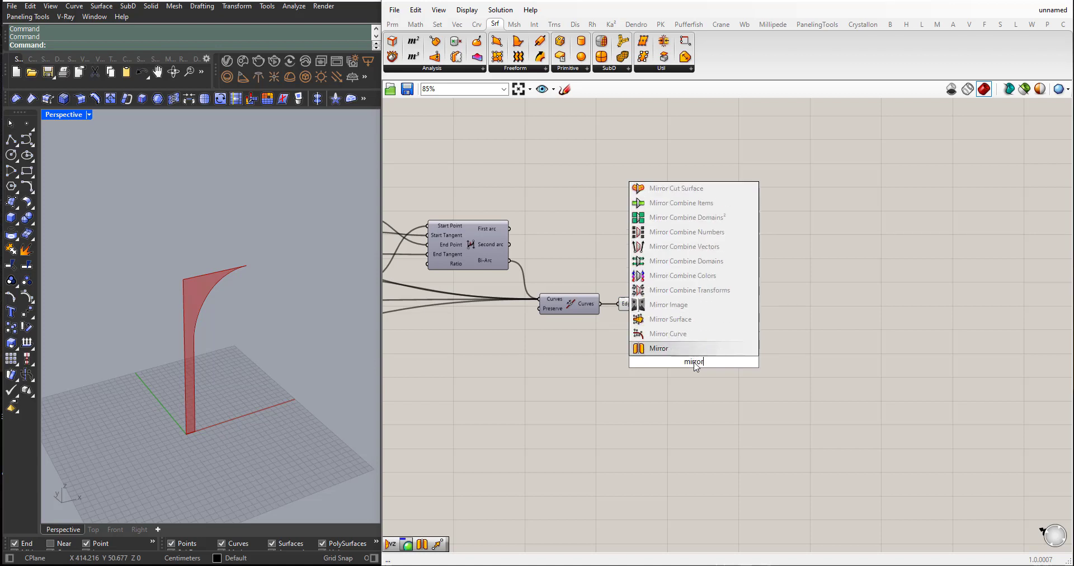
key("Return")
left_click_drag(690, 367, 747, 324)
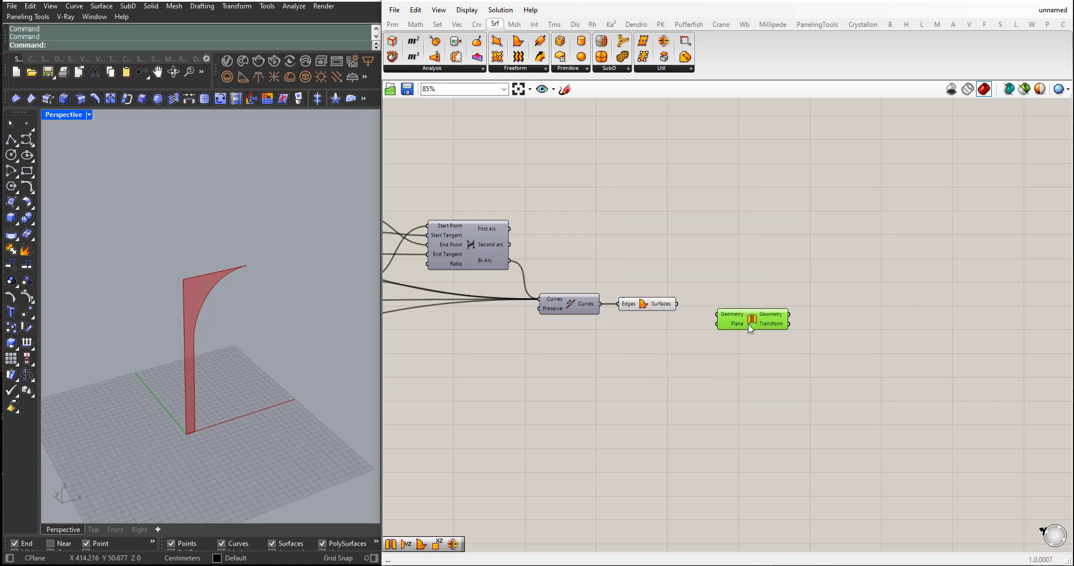
left_click_drag(677, 304, 716, 338)
Orbit and zoom the view to inspect the mirrored surface pair edge-on.
right_click_drag(251, 371, 280, 459)
scroll(722, 358, "up", 4)
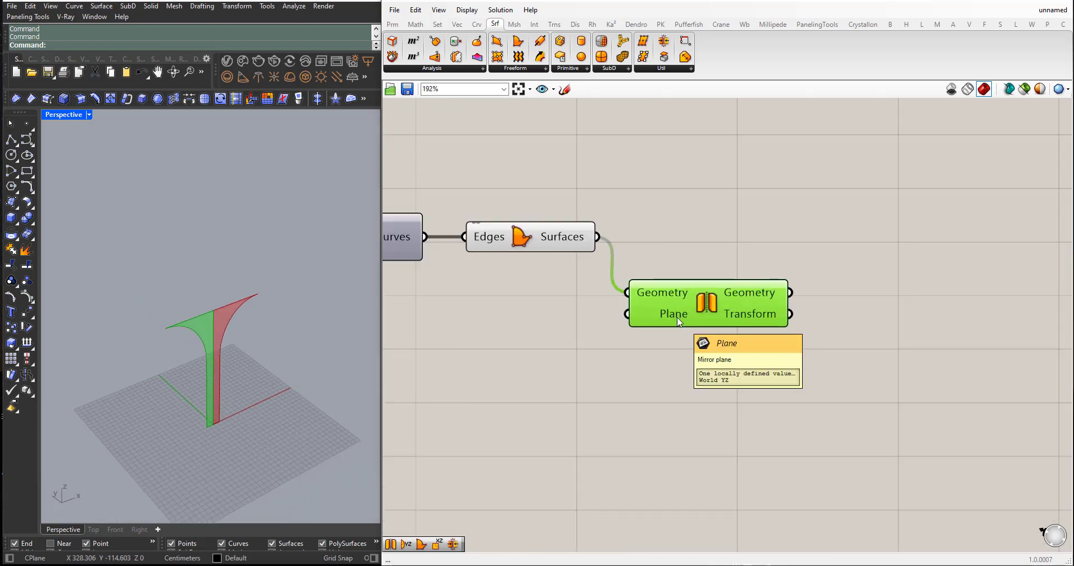
right_click_drag(190, 425, 166, 411)
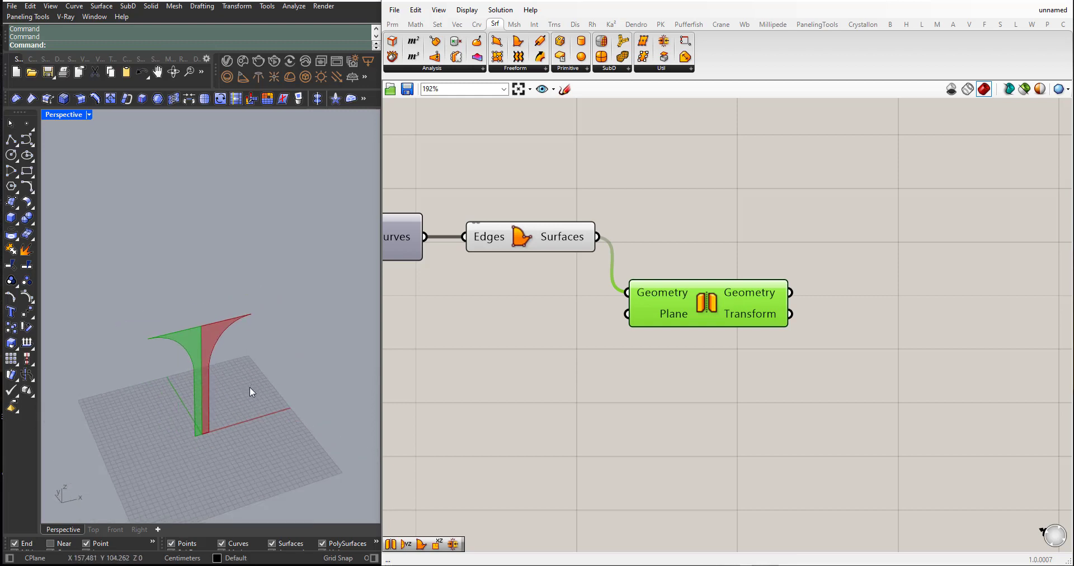
scroll(194, 445, "up", 3)
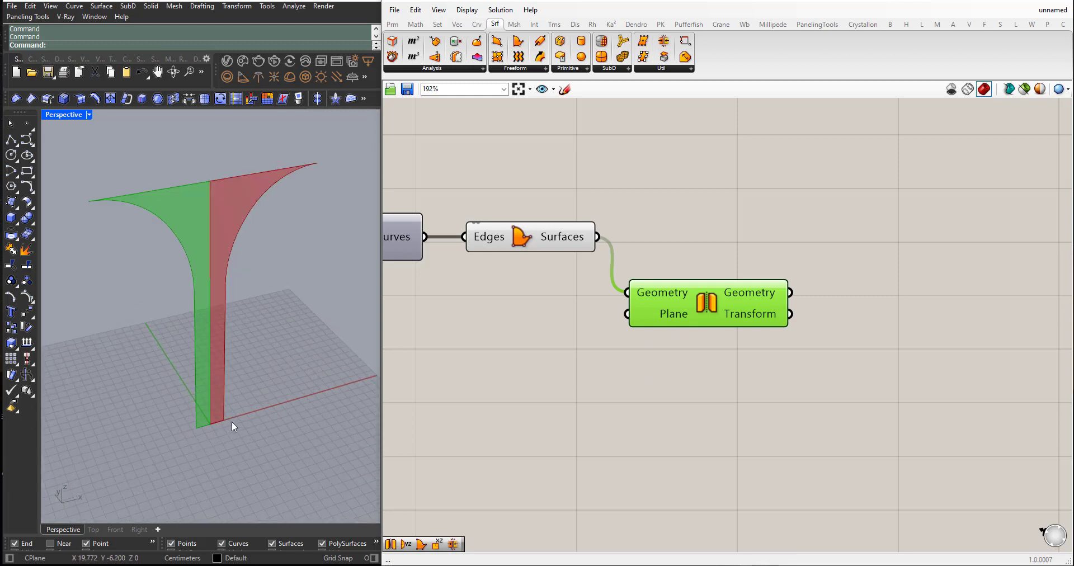
scroll(230, 422, "up", 3)
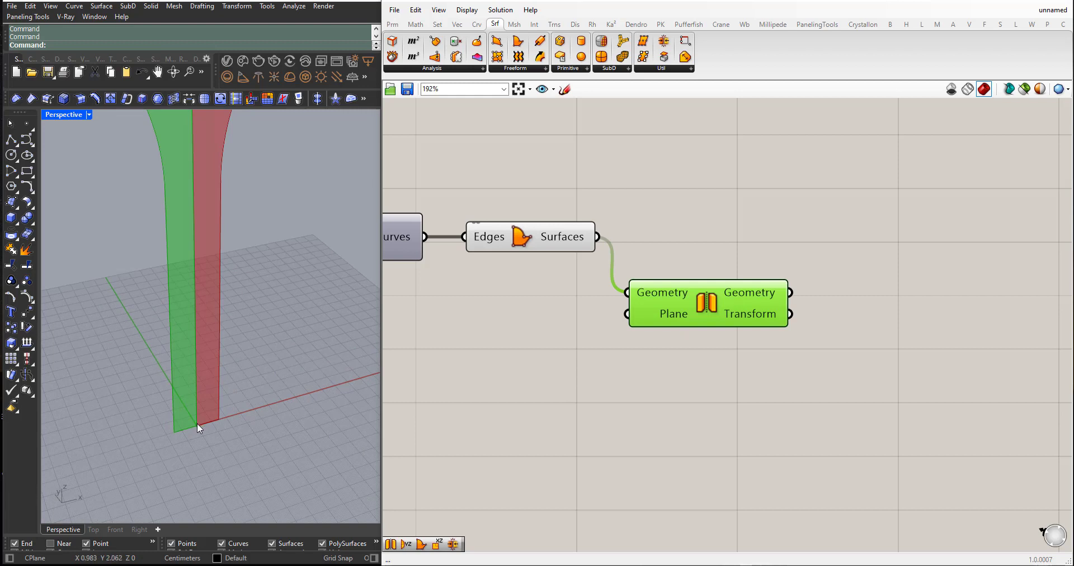
scroll(226, 432, "down", 5)
mouse_move(227, 432)
right_mouse_down()
mouse_move(216, 429)
mouse_move(226, 442)
right_mouse_up()
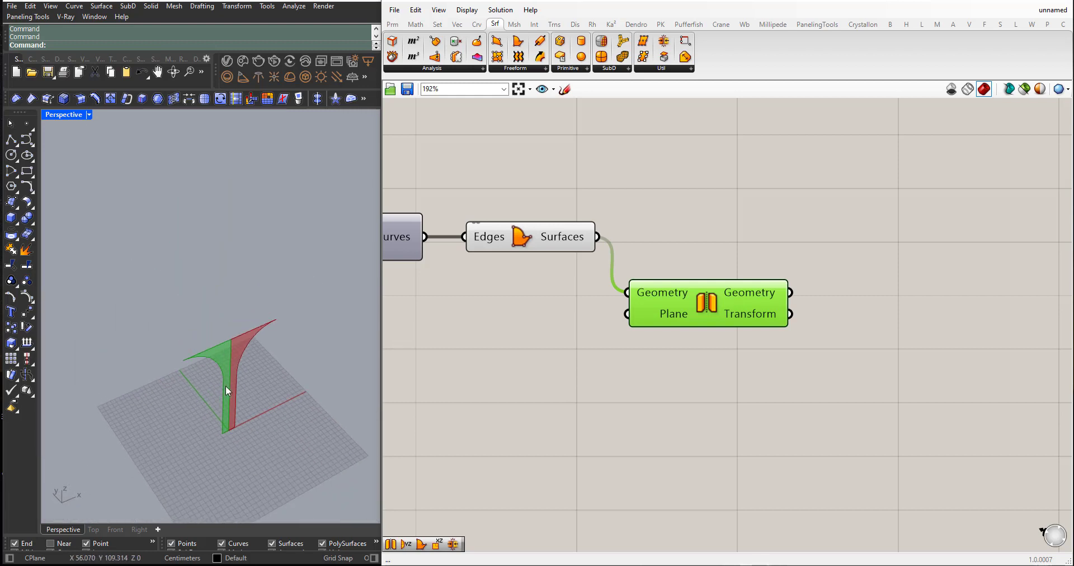
mouse_move(669, 321)
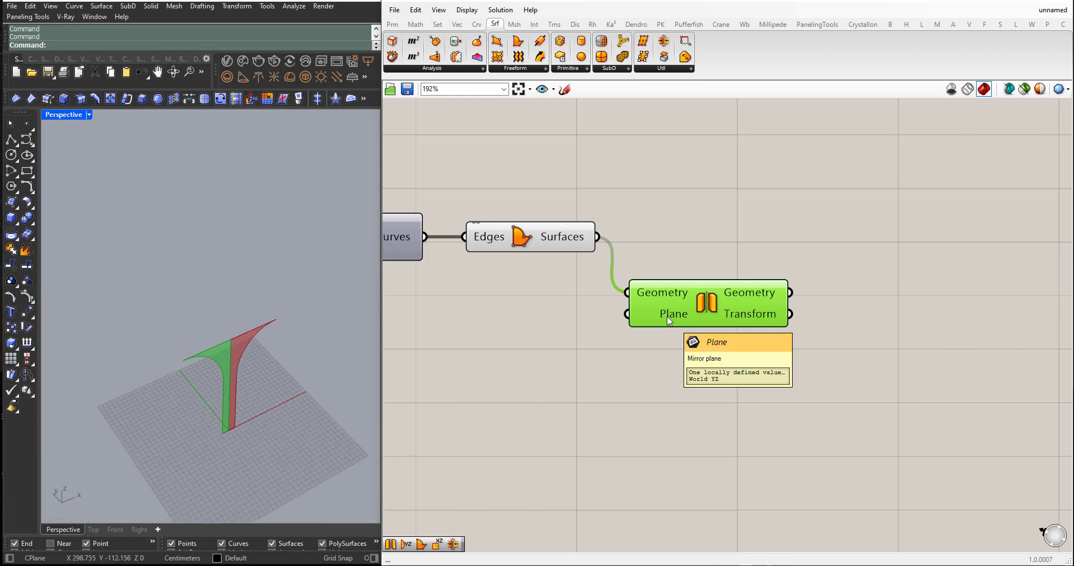
right_click_drag(230, 367, 206, 375)
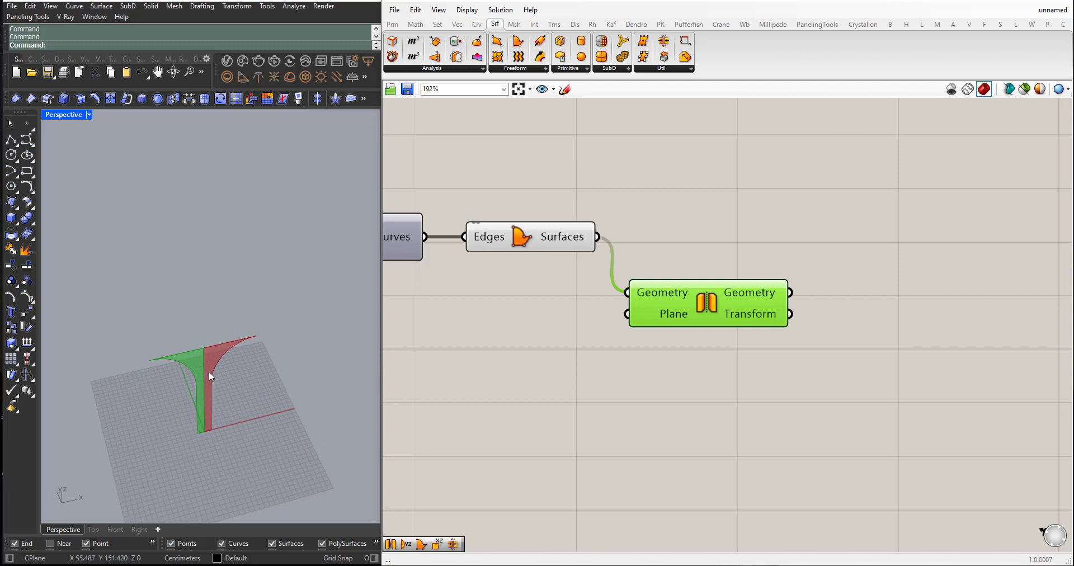
scroll(209, 371, "up", 4)
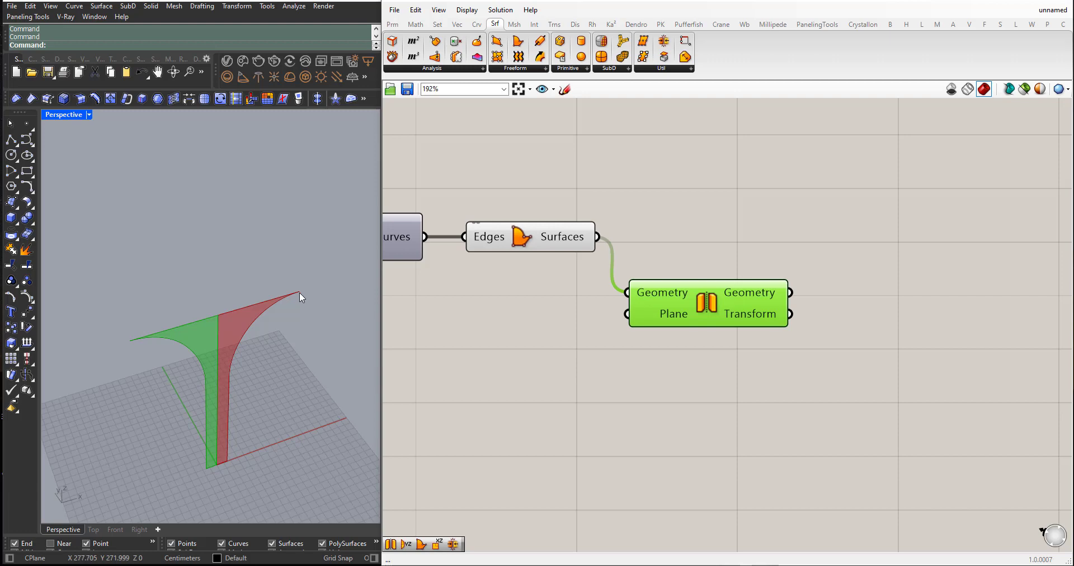
scroll(583, 350, "down", 5)
mouse_move(623, 335)
left_mouse_down()
mouse_move(655, 335)
mouse_move(630, 333)
left_mouse_up()
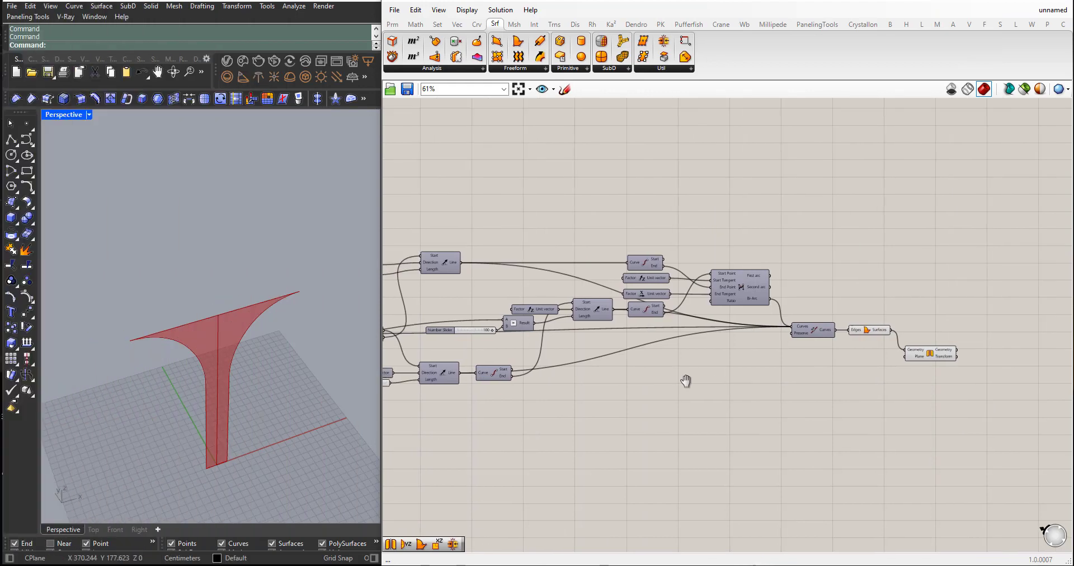
scroll(817, 378, "up", 3)
Add a YZ Plane component with its origin at the curve's end point.
double_click(772, 384)
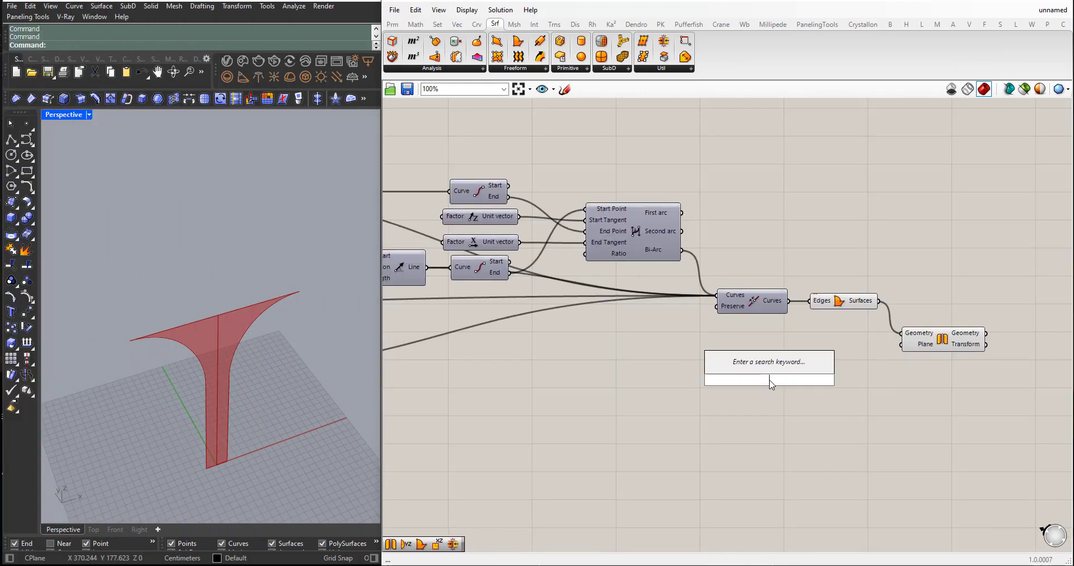
type("yz")
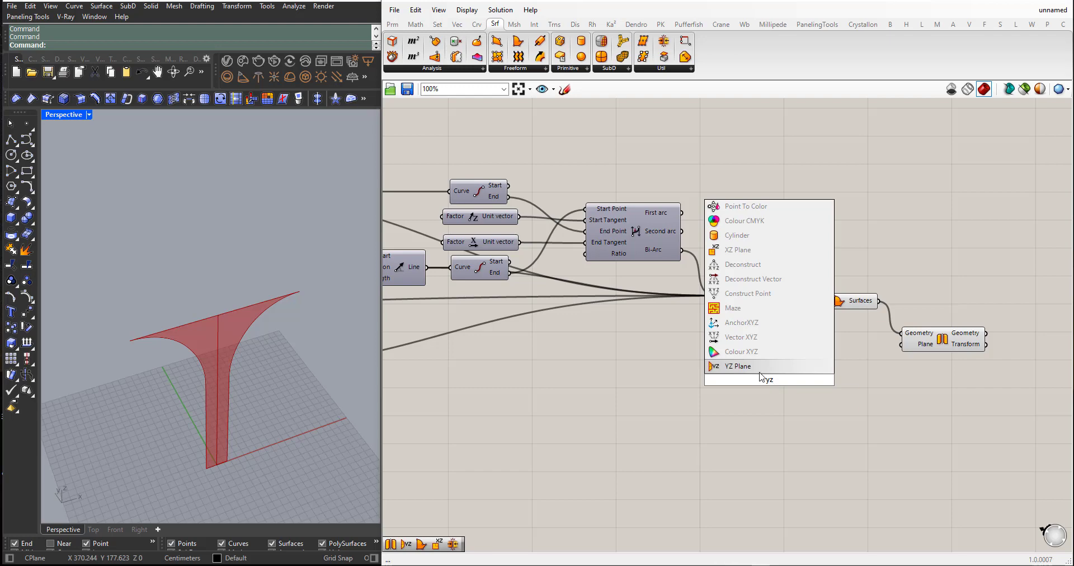
key("Return")
left_click_drag(762, 377, 846, 367)
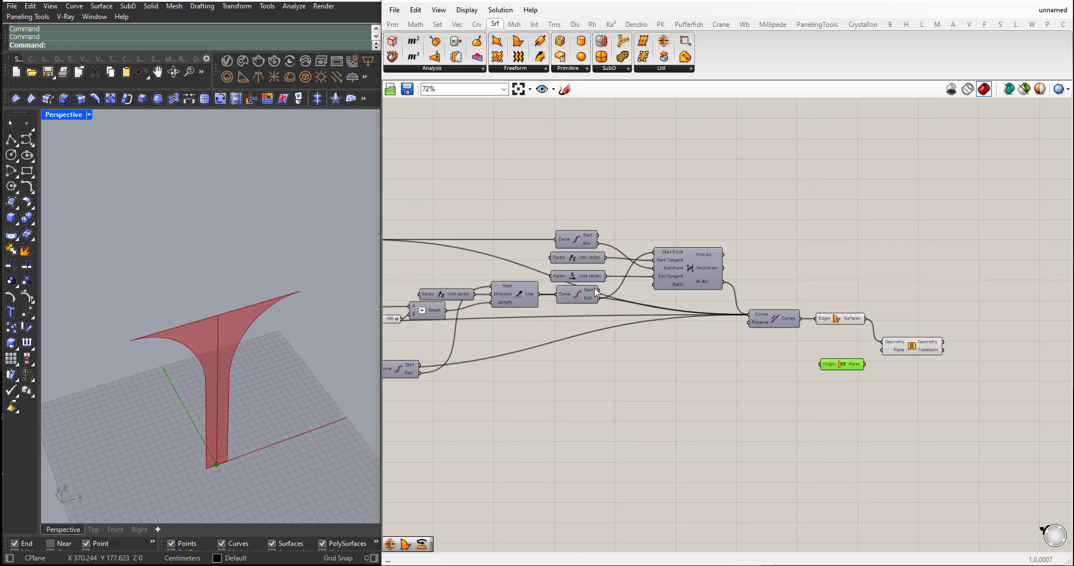
scroll(583, 259, "up", 2)
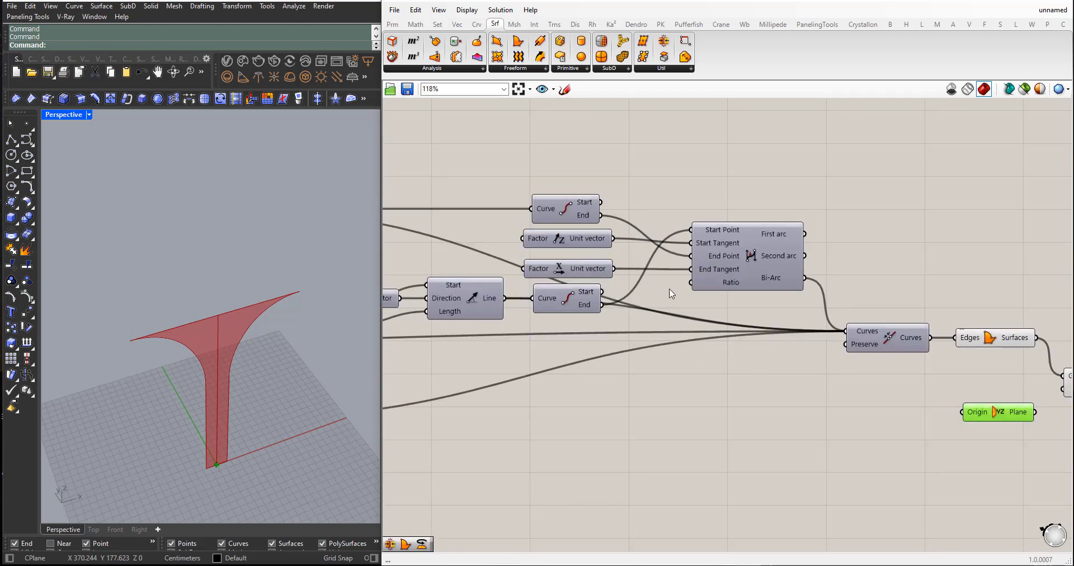
scroll(301, 301, "up", 3)
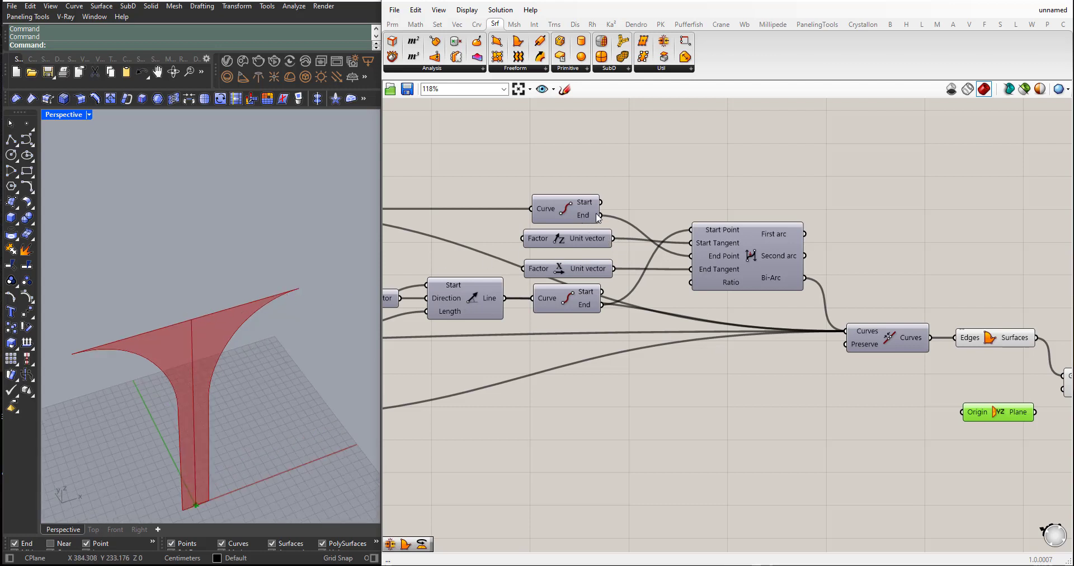
left_click_drag(599, 218, 961, 413)
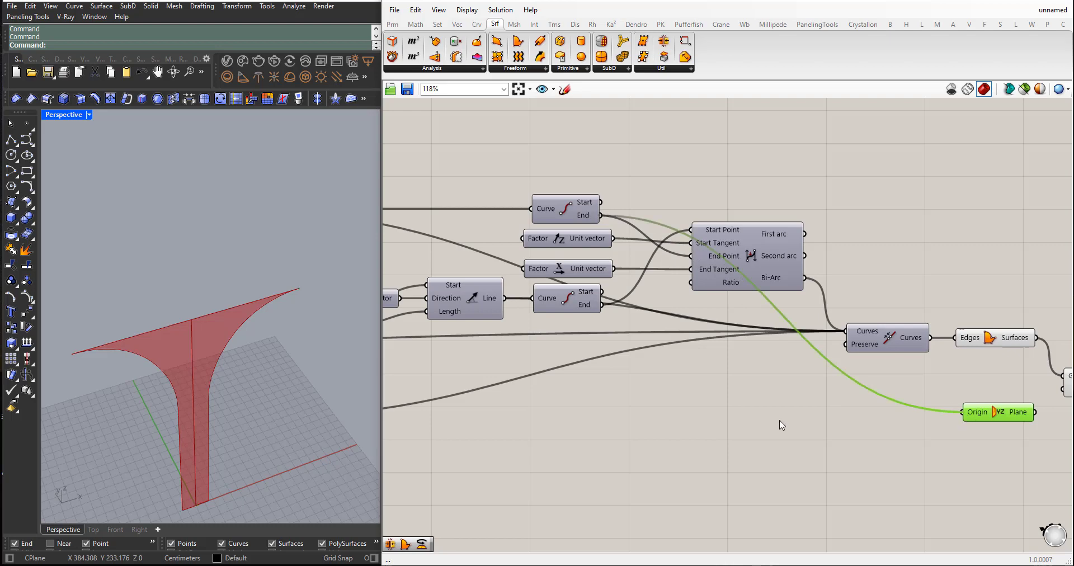
Use the YZ Plane as Mirror's plane and preview the complete arch.
scroll(779, 426, "down", 3)
scroll(893, 460, "up", 4)
left_click_drag(786, 389, 859, 360)
scroll(224, 372, "down", 3)
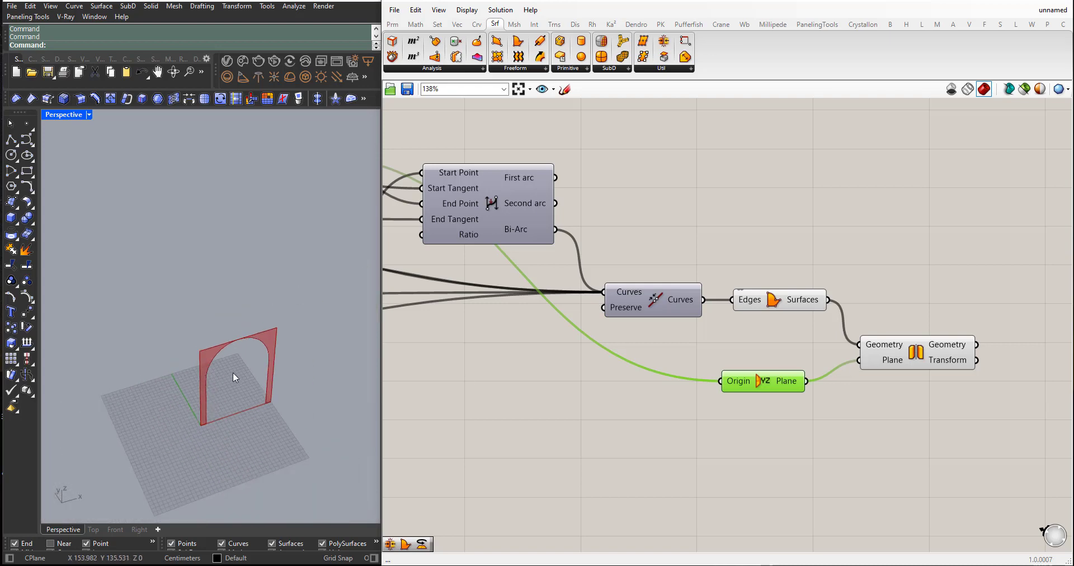
scroll(235, 377, "up", 1)
scroll(768, 382, "up", 3)
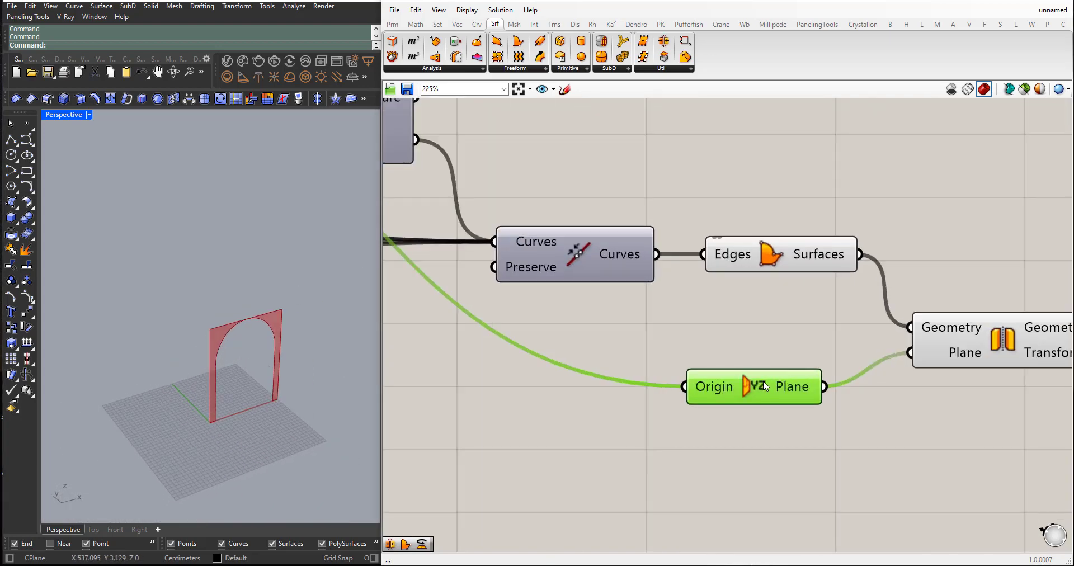
left_click_drag(764, 386, 790, 352)
scroll(670, 382, "down", 4)
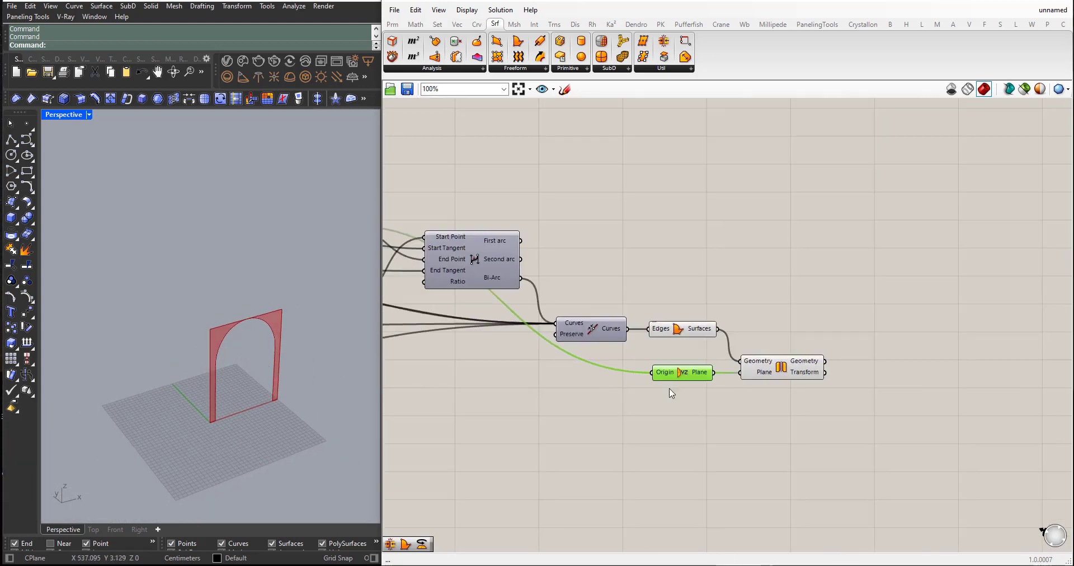
left_click(783, 373)
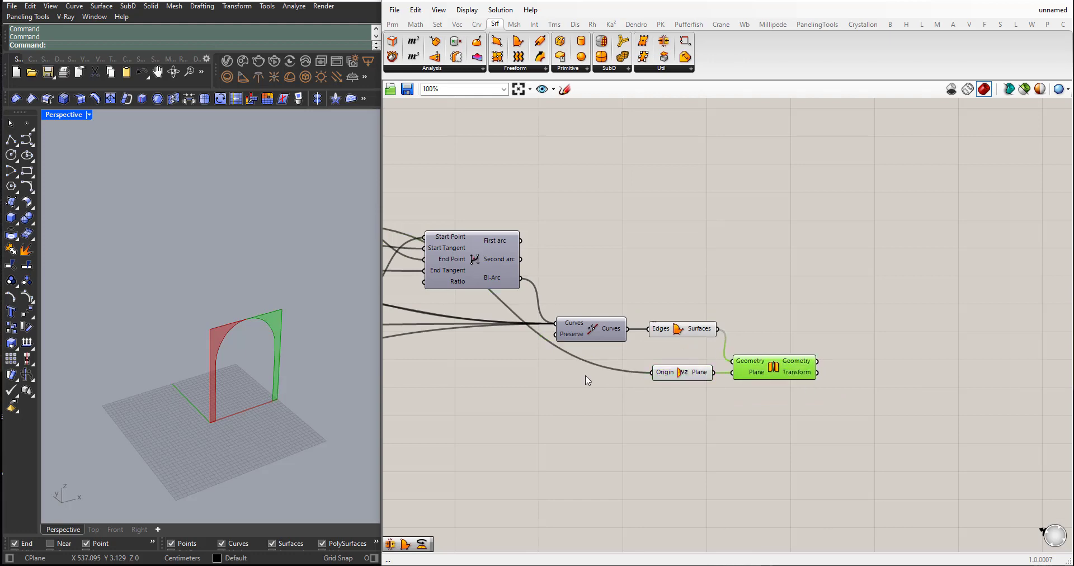
scroll(587, 380, "down", 2)
scroll(676, 359, "up", 3)
Add a Brep Join component fed by the original half-arch surface and its mirrored copy.
double_click(875, 353)
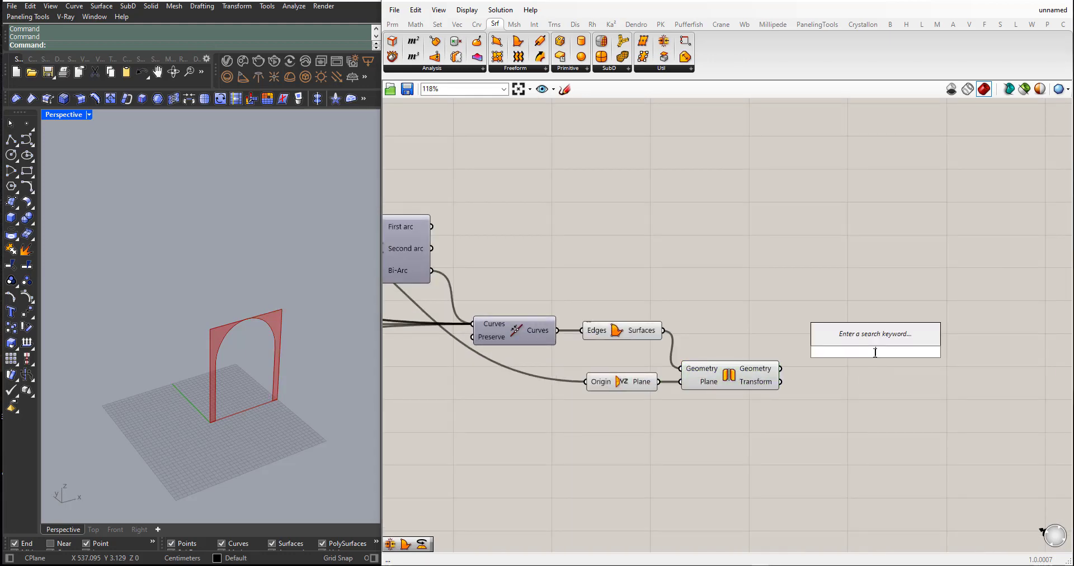
type("brep")
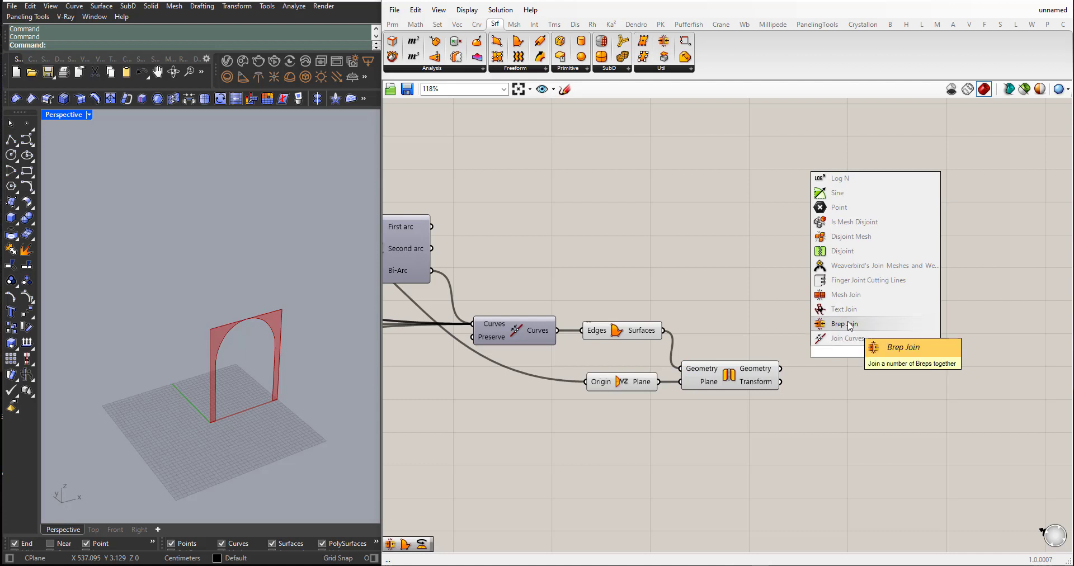
left_click(823, 315)
left_click_drag(854, 346, 860, 340)
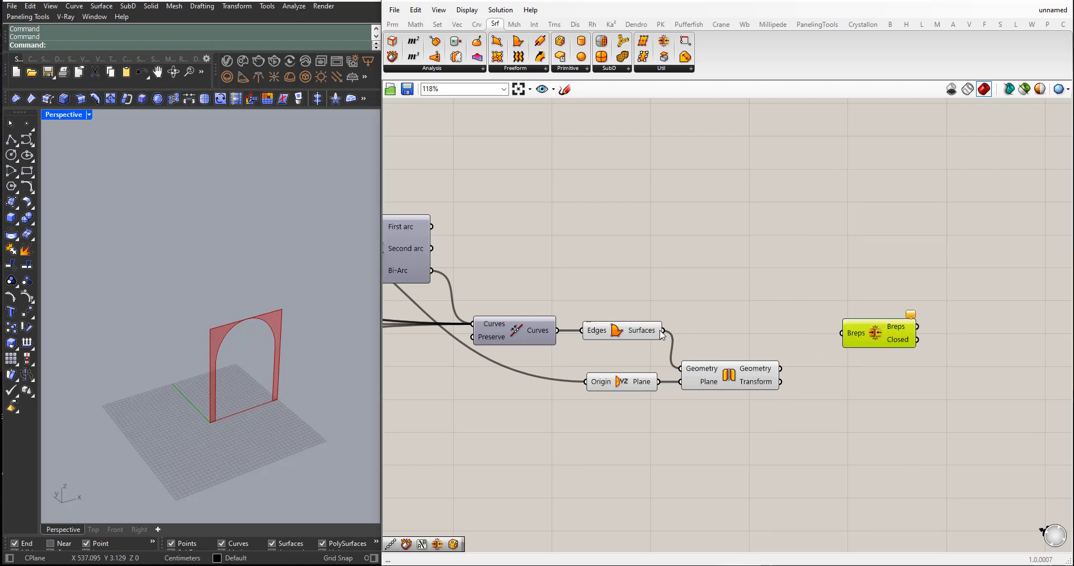
left_click_drag(663, 330, 880, 332)
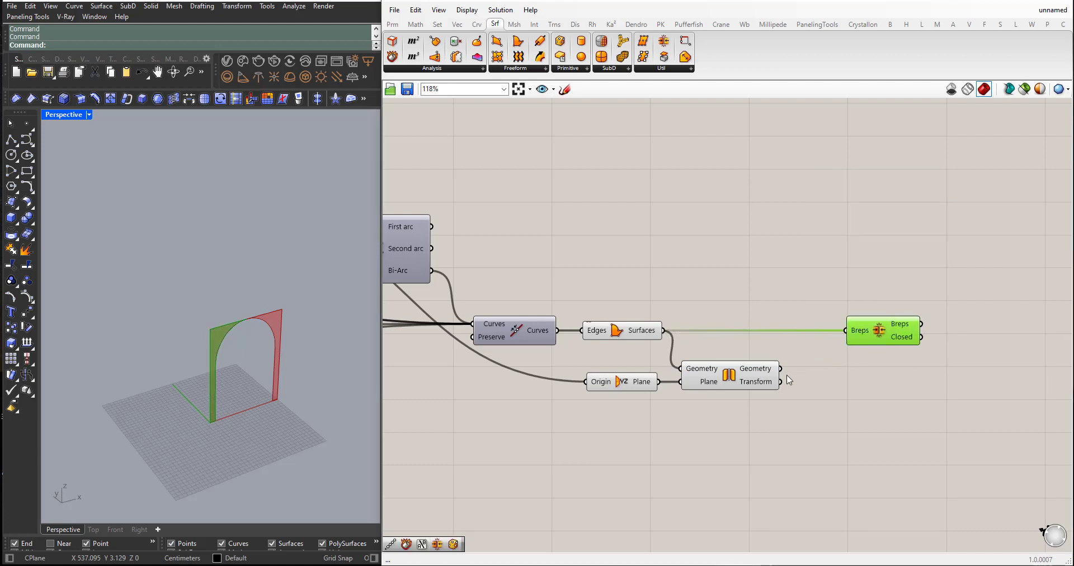
left_click_drag(779, 369, 844, 331, "shift")
Preview the joined arch by selecting the Join component and orbiting the view.
left_click_drag(773, 429, 502, 284)
middle_click(605, 319)
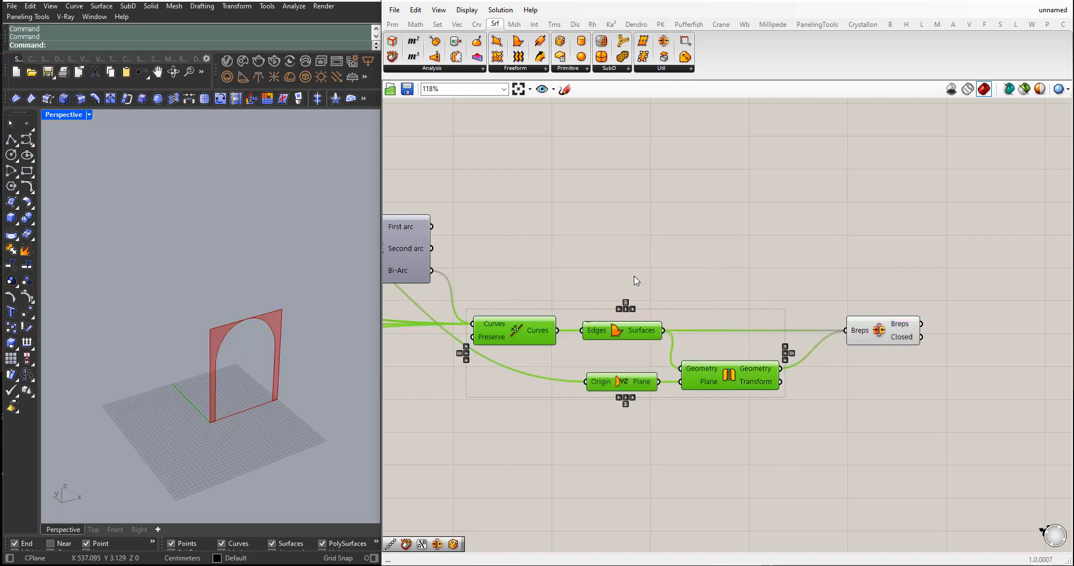
left_click(636, 281)
left_click(887, 334)
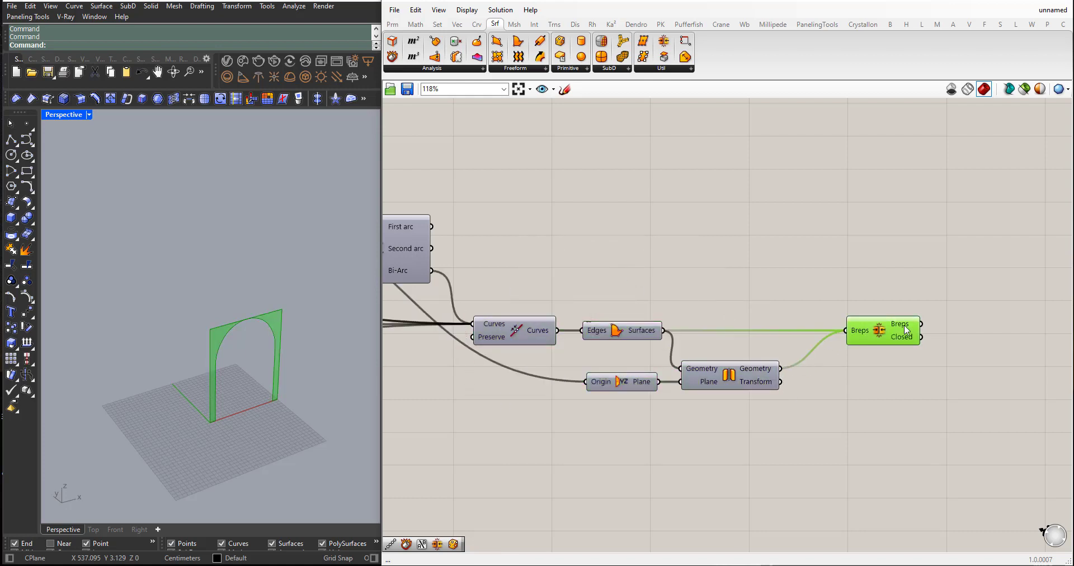
left_click(900, 350)
left_click(885, 332)
scroll(195, 368, "down", 2)
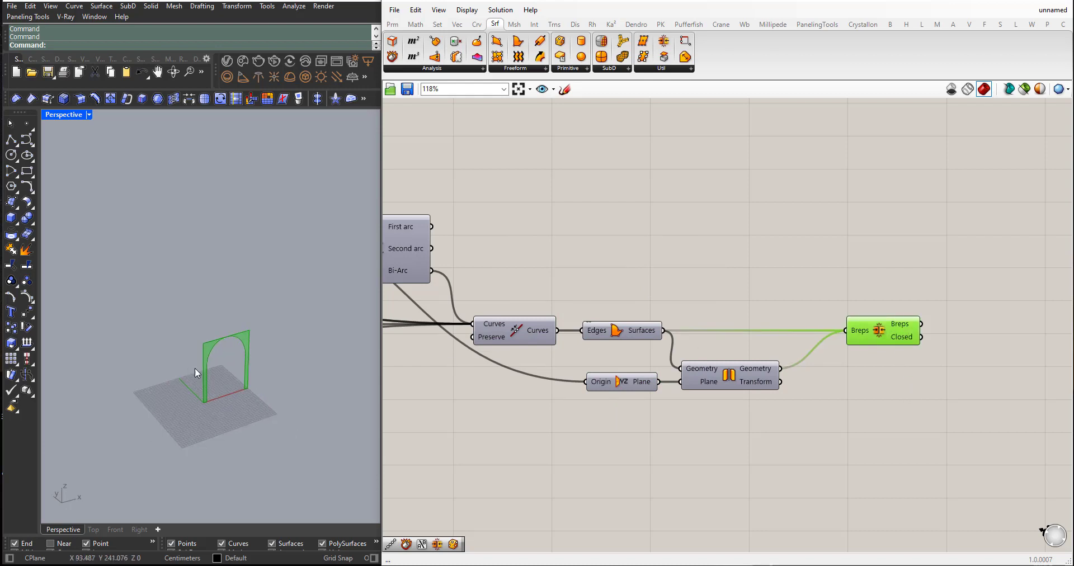
right_click_drag(195, 367, 218, 362)
scroll(220, 361, "up", 2)
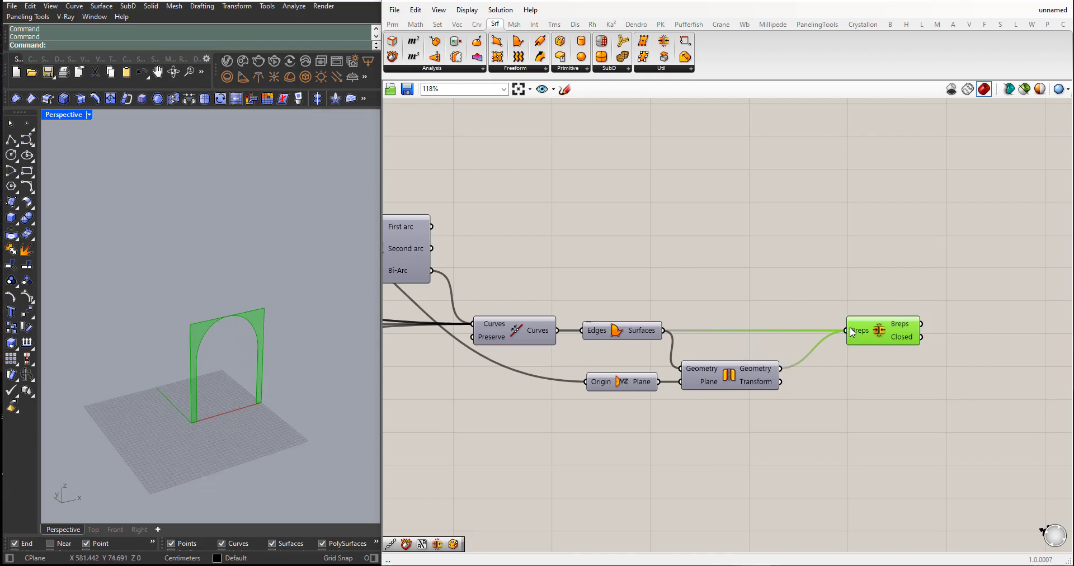
Nudge the Join component left into place and inspect the arch from several angles.
left_click_drag(882, 331, 867, 329)
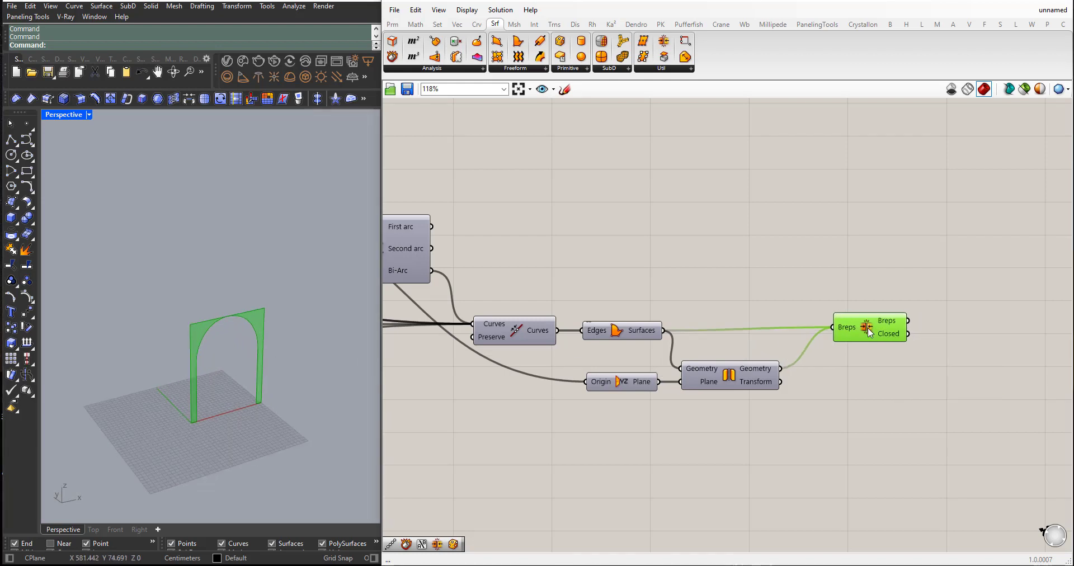
scroll(276, 358, "down", 3)
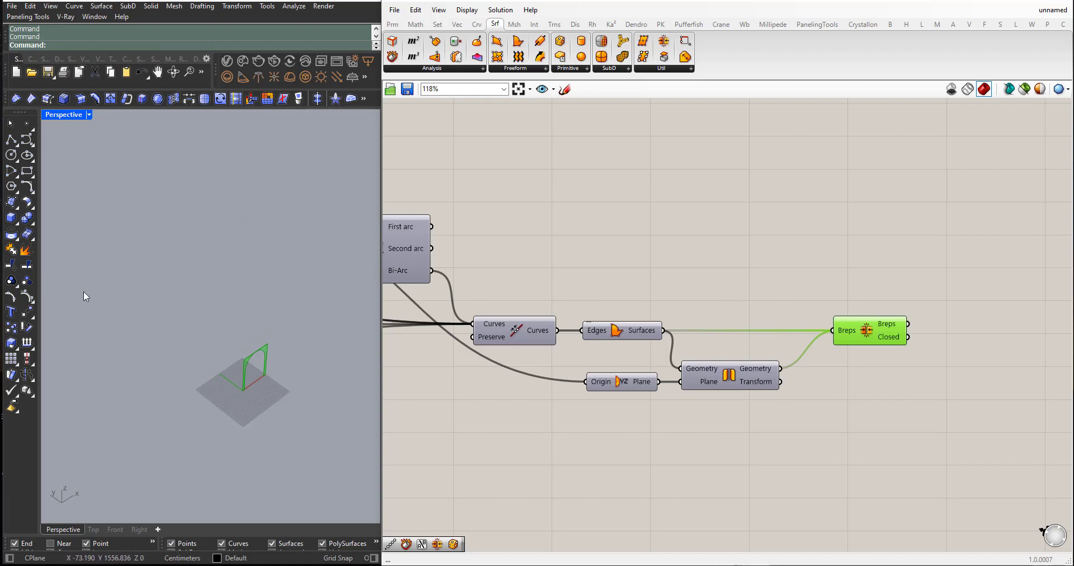
scroll(220, 345, "up", 1)
scroll(254, 347, "up", 2)
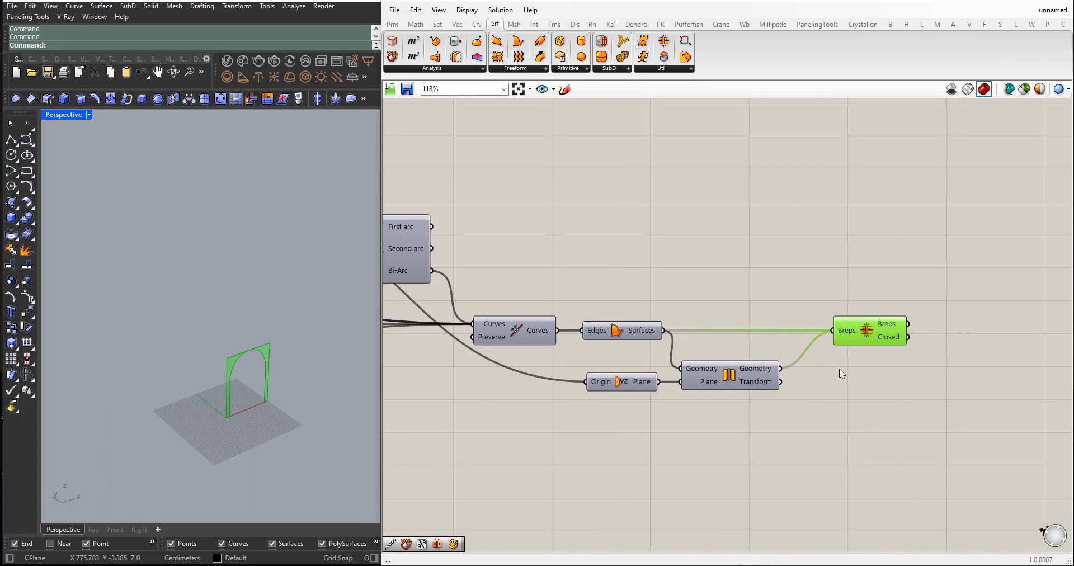
left_click_drag(864, 338, 858, 338)
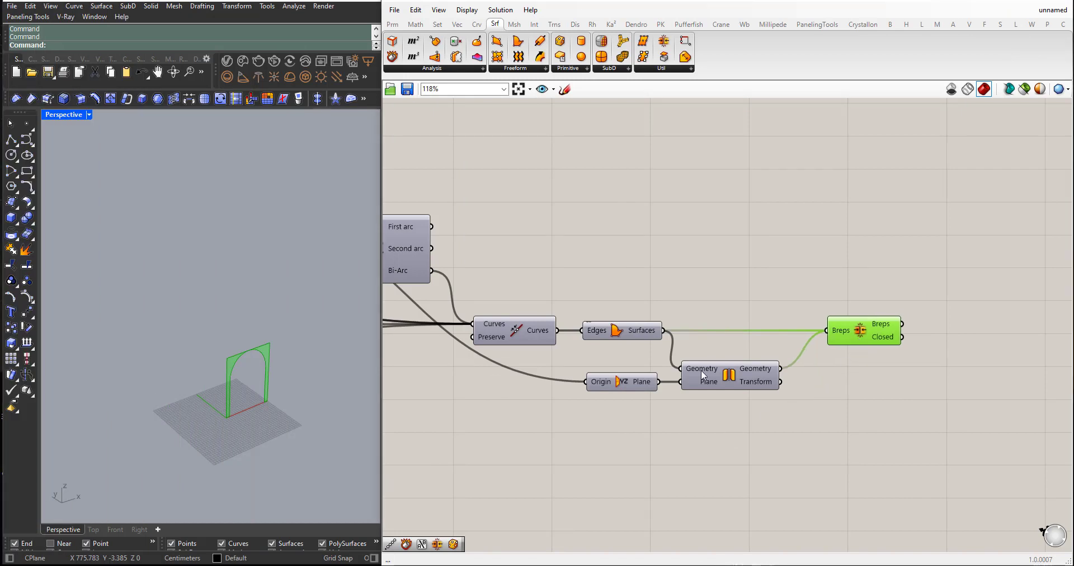
scroll(314, 388, "down", 1)
scroll(270, 392, "down", 1)
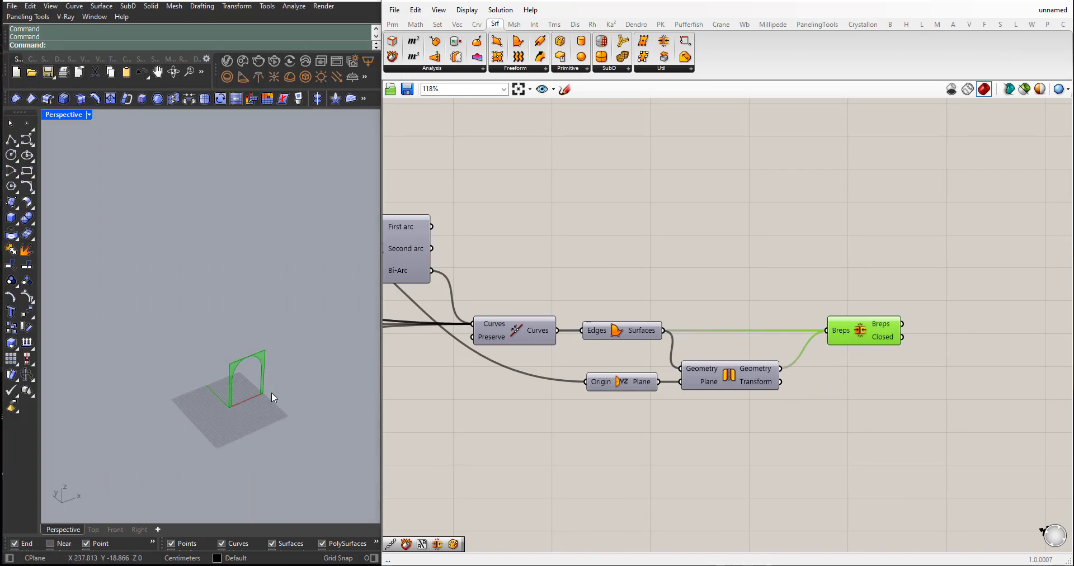
scroll(271, 392, "up", 2)
right_click_drag(232, 390, 243, 361)
scroll(256, 366, "up", 1)
scroll(259, 350, "down", 1)
scroll(243, 361, "up", 1)
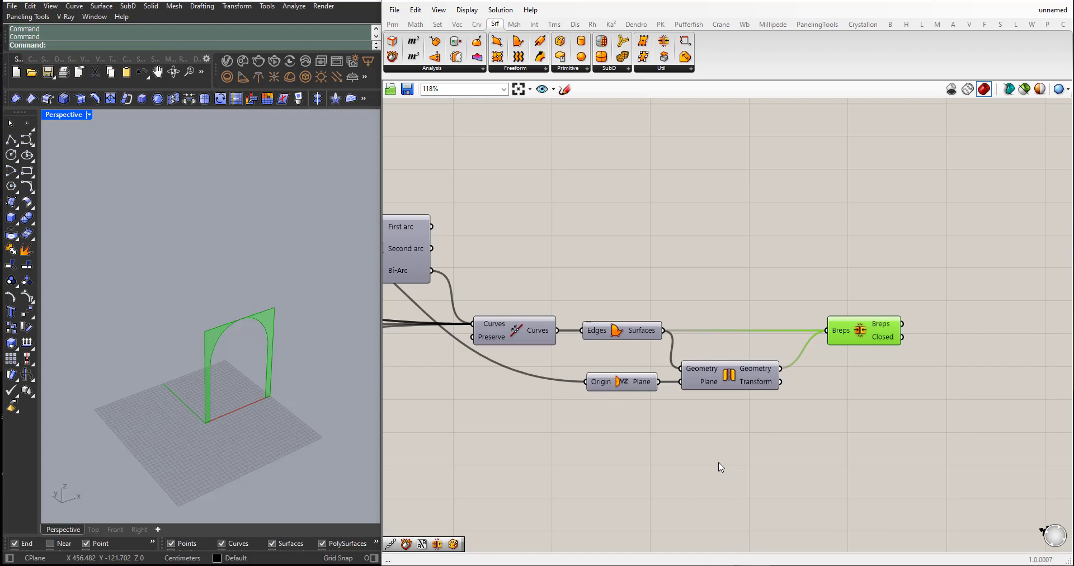
left_click_drag(858, 332, 847, 332)
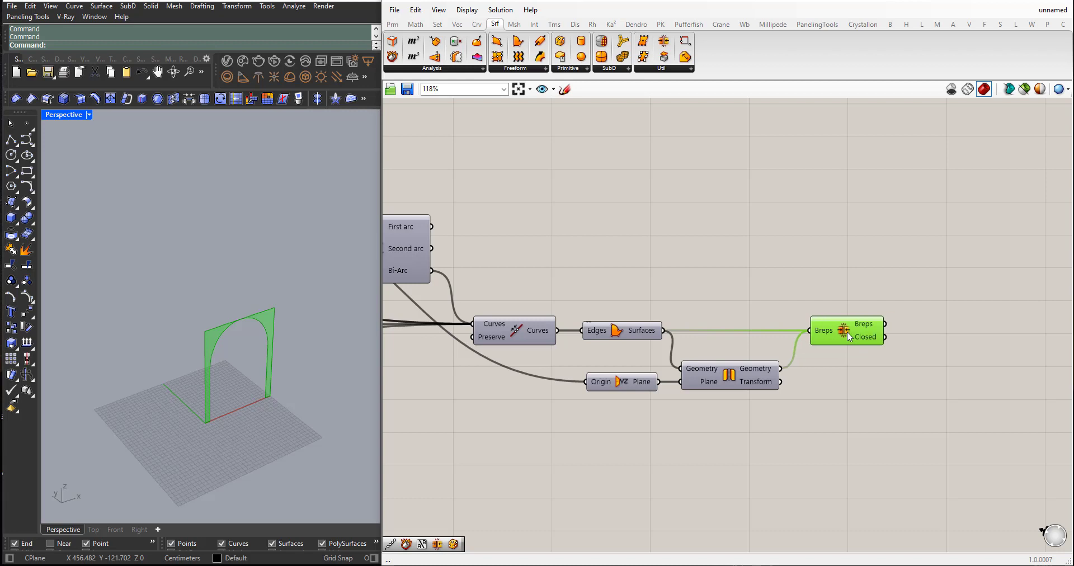
left_click(615, 353)
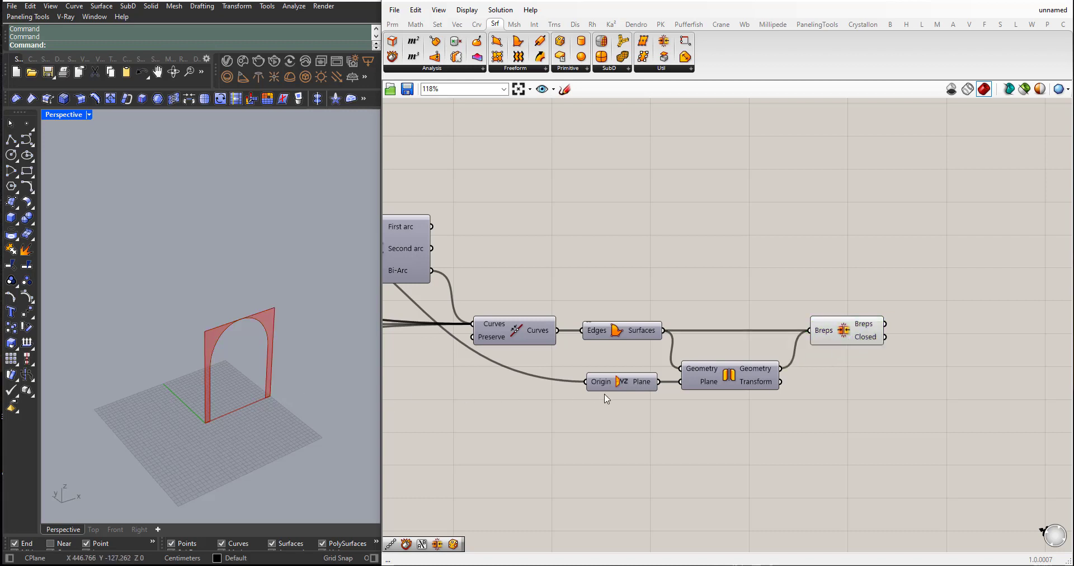